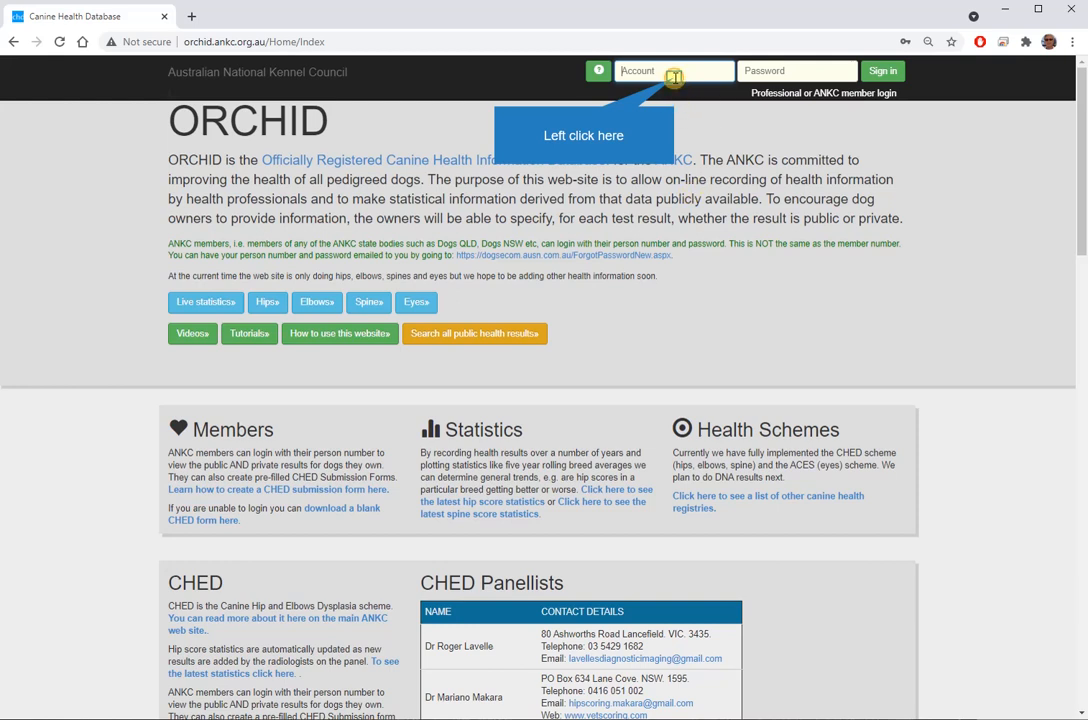
Sign in with the saved administrator account and its stored password
{"action": "left_click", "coordinate": [674, 77]}
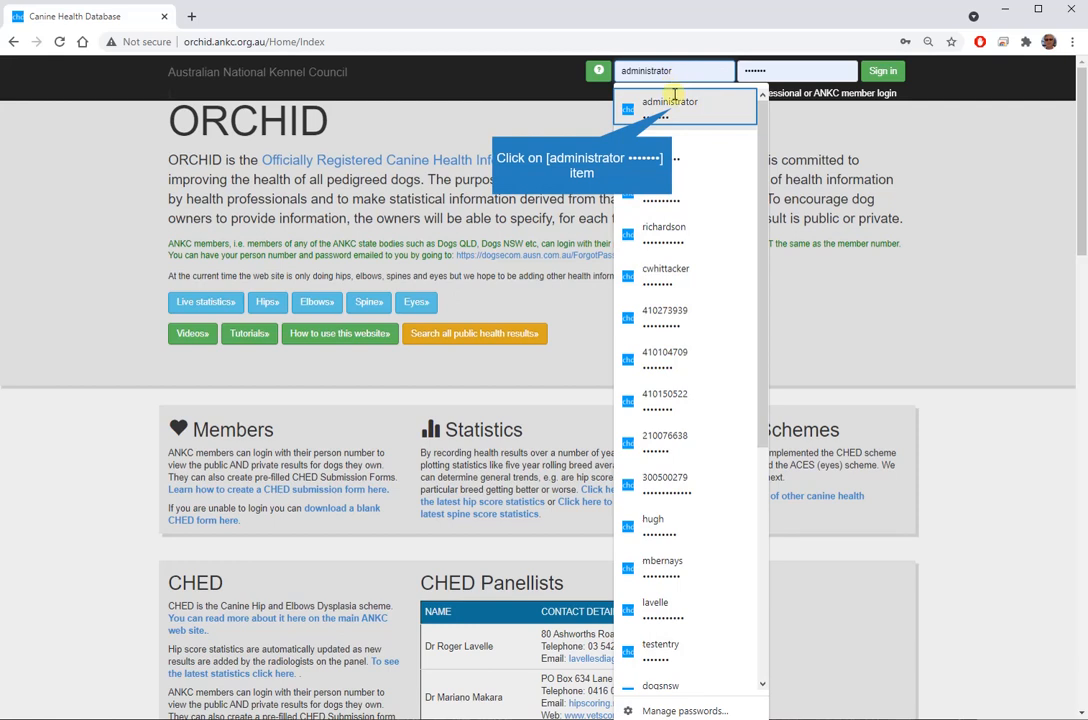
{"action": "left_click", "coordinate": [674, 113]}
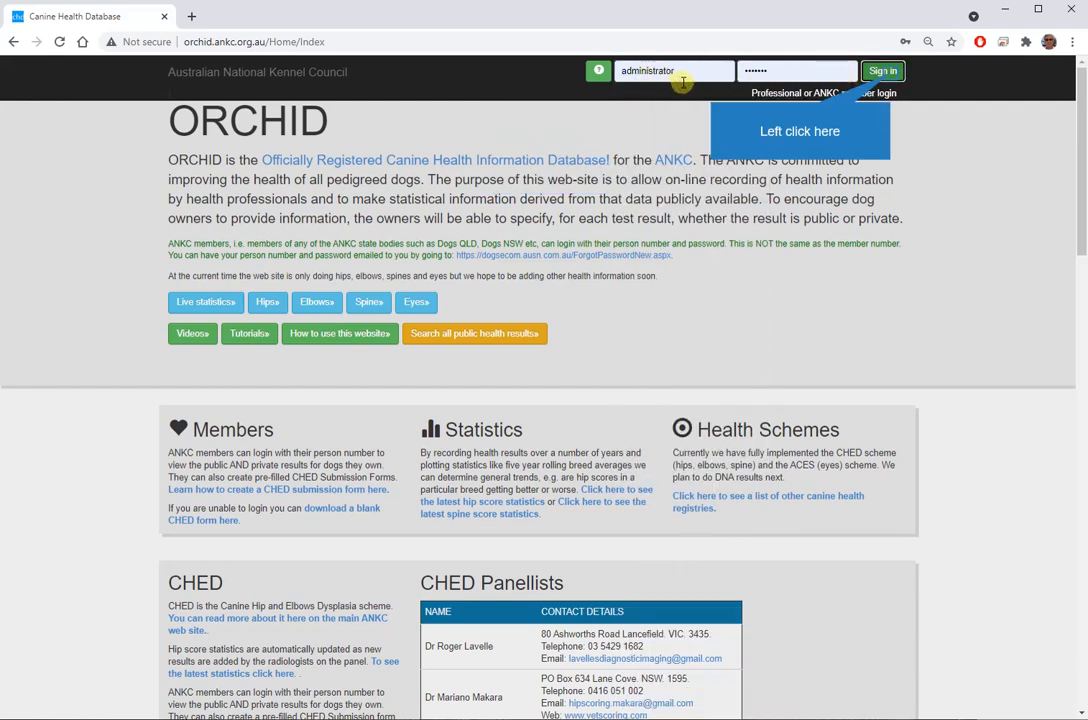
{"action": "left_click", "coordinate": [885, 74]}
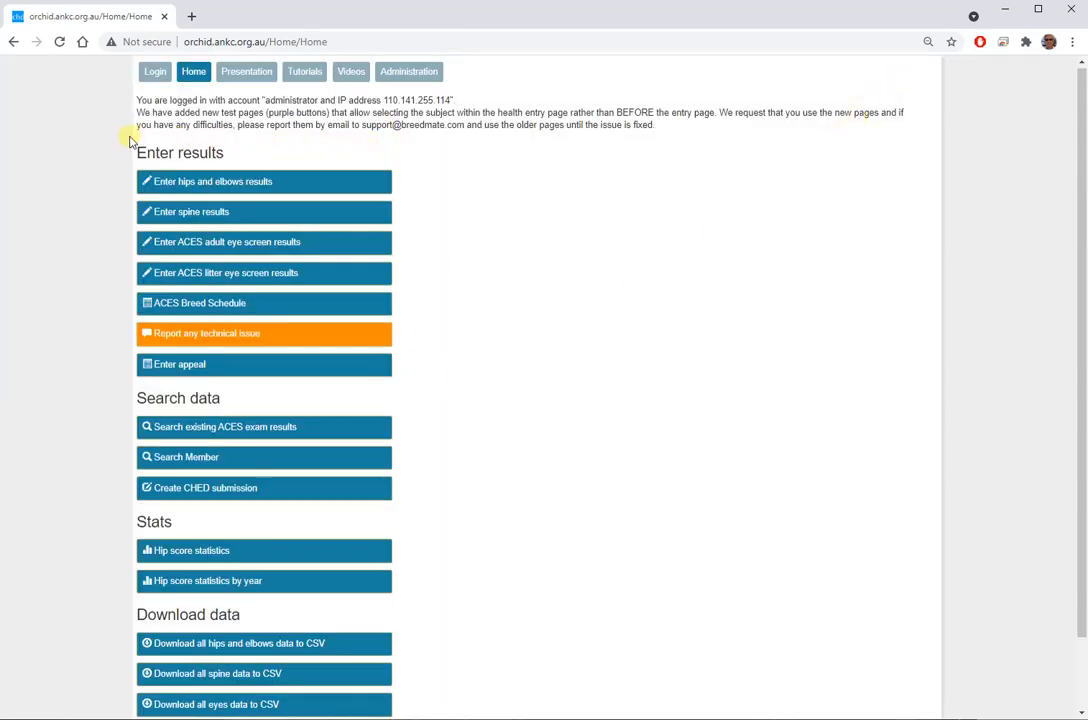
Open the search for existing ACES exam results and review the exam type choices
{"action": "scroll", "coordinate": [425, 413], "scroll_direction": "down", "scroll_amount": 1}
{"action": "scroll", "coordinate": [425, 413], "scroll_direction": "up", "scroll_amount": 1}
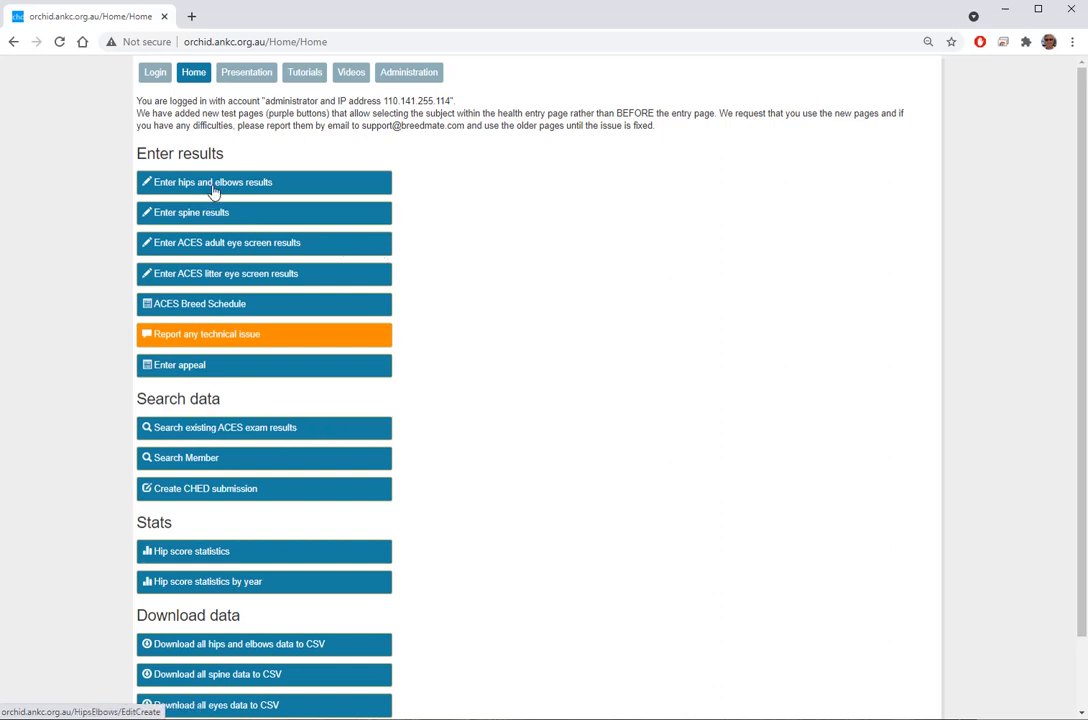
{"action": "left_click", "coordinate": [299, 432]}
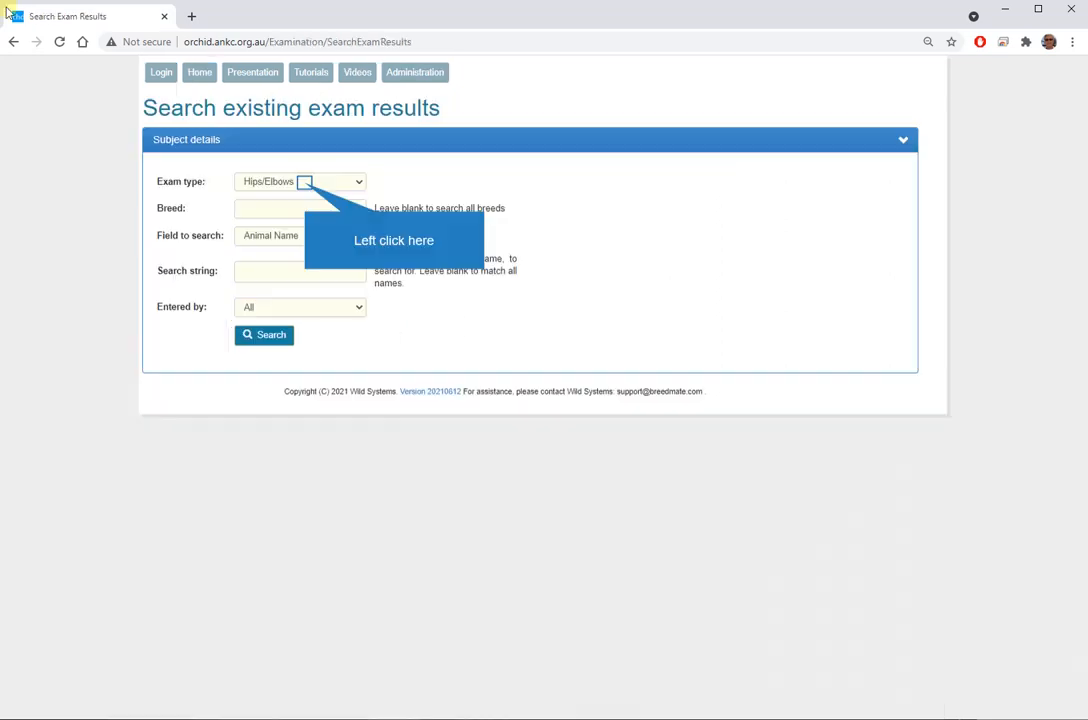
{"action": "left_click", "coordinate": [305, 184]}
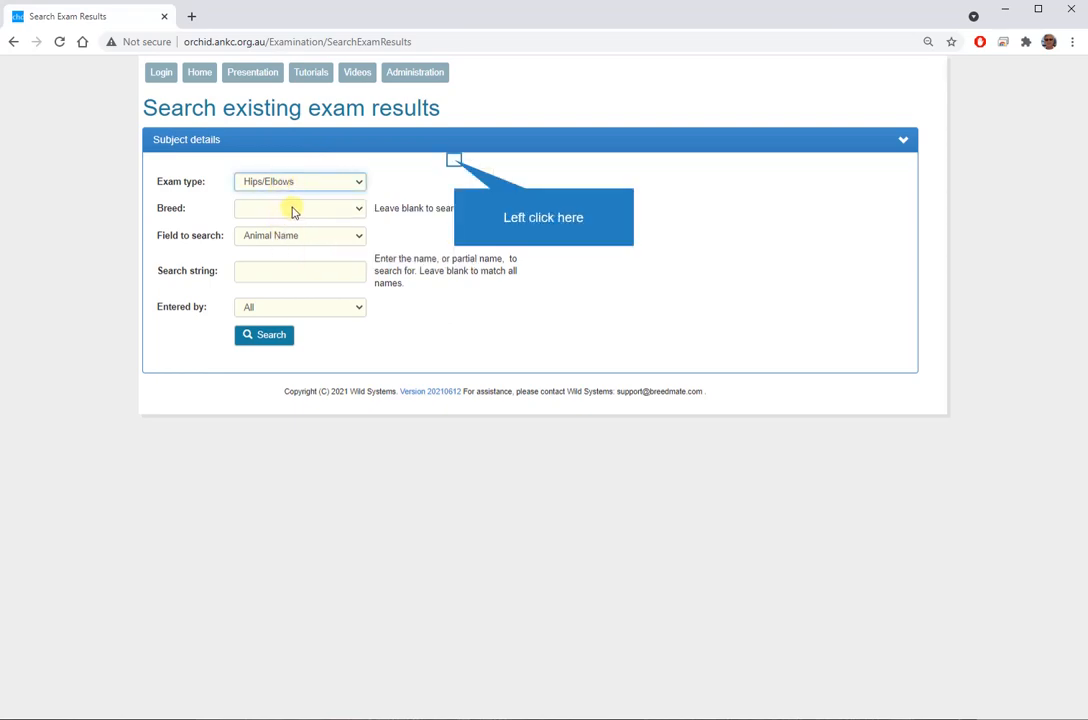
{"action": "left_click", "coordinate": [455, 163]}
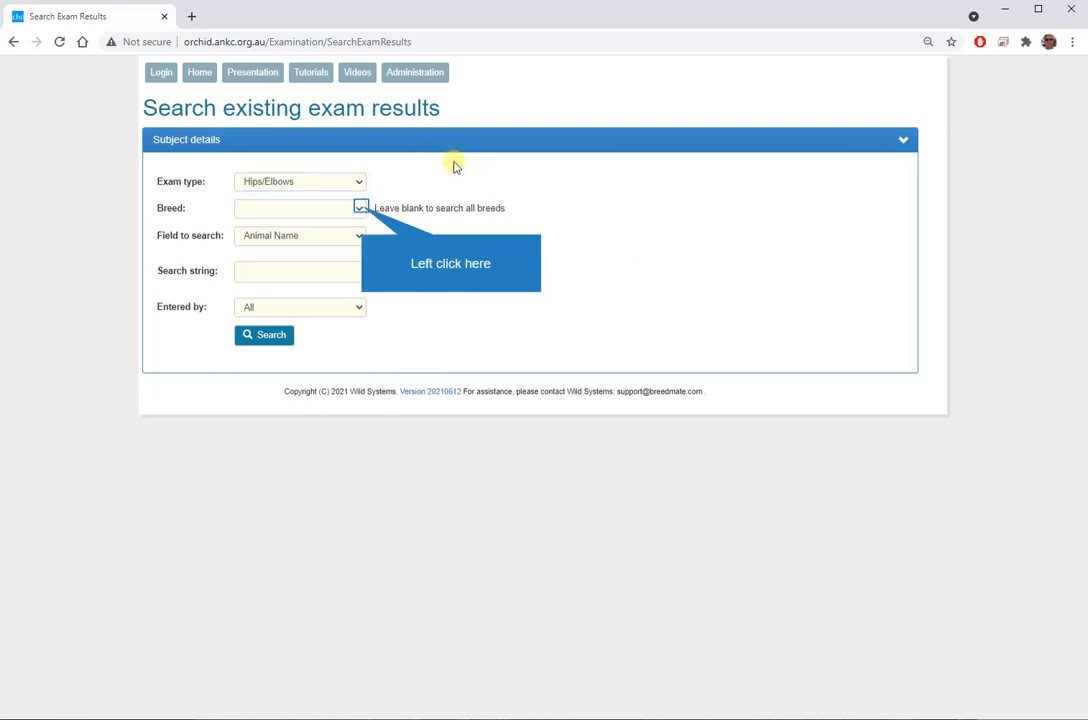
Review the available breeds and the choices of field to search for the exam result search
{"action": "left_click", "coordinate": [360, 208]}
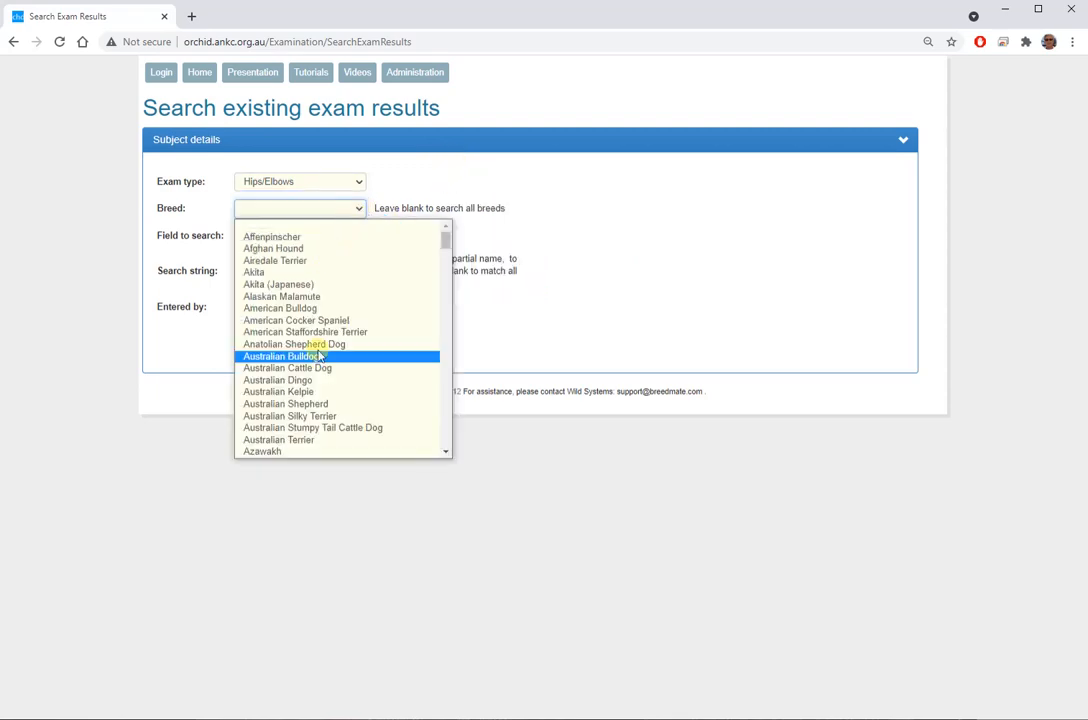
{"action": "scroll", "coordinate": [320, 350], "scroll_direction": "down", "scroll_amount": 5}
{"action": "scroll", "coordinate": [320, 350], "scroll_direction": "up", "scroll_amount": 5}
{"action": "left_click", "coordinate": [468, 191]}
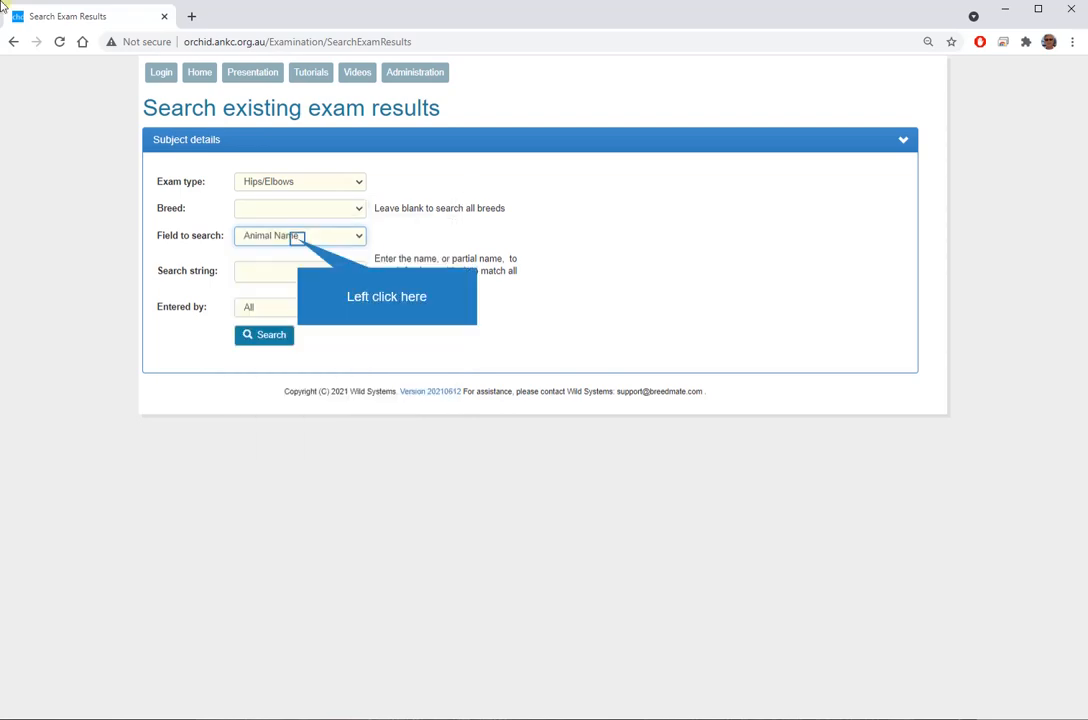
{"action": "left_click", "coordinate": [297, 240]}
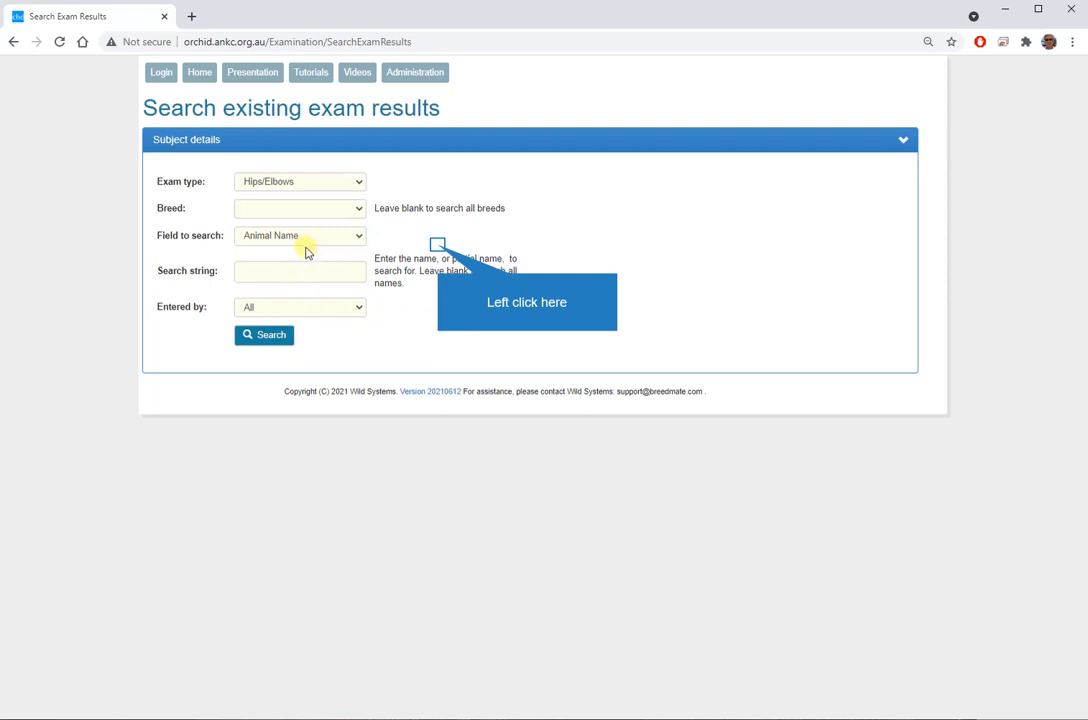
{"action": "left_click", "coordinate": [438, 246]}
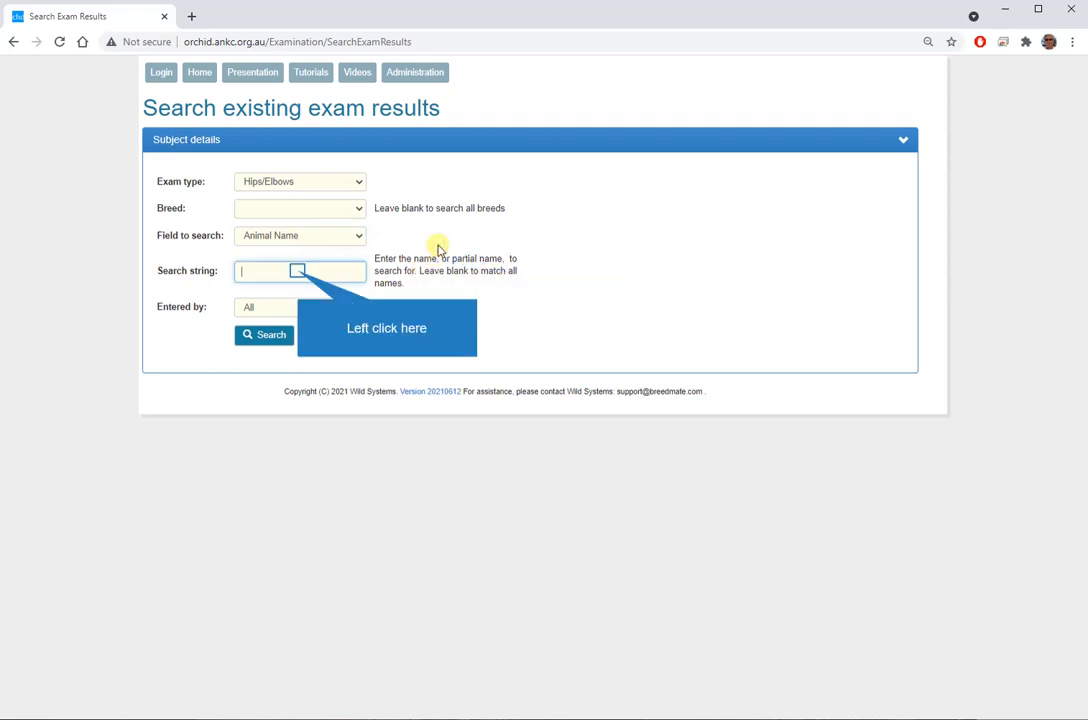
Review the Entered by choices and search all Hips/Elbows results with breed and search string left blank
{"action": "left_click", "coordinate": [299, 271]}
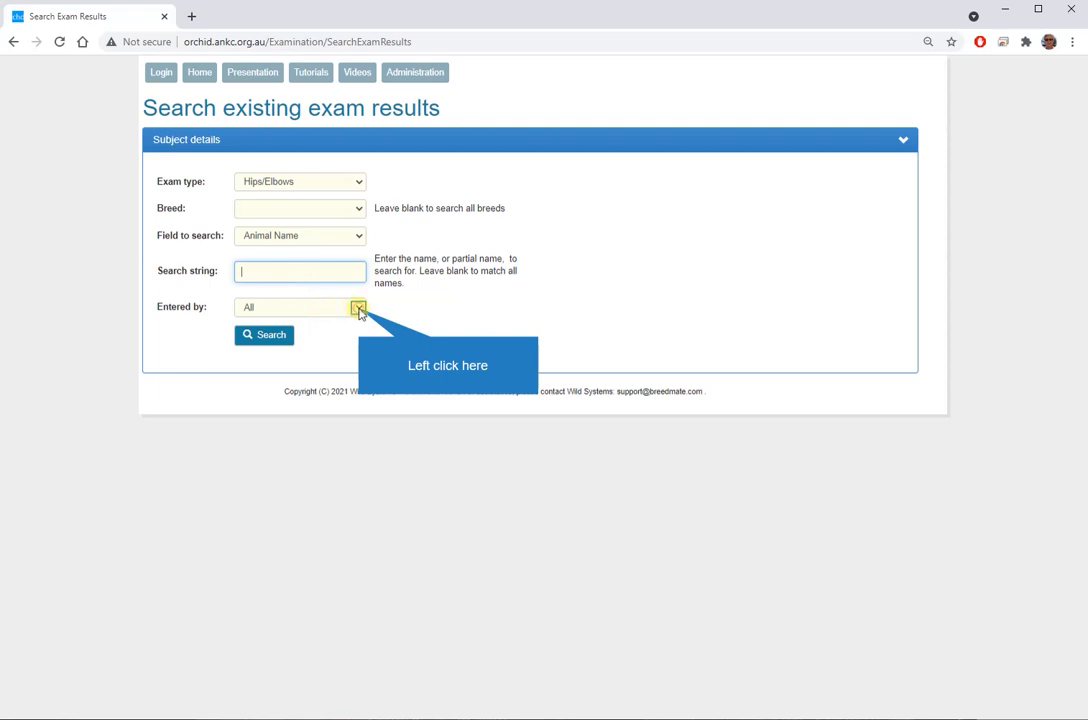
{"action": "left_click", "coordinate": [359, 310]}
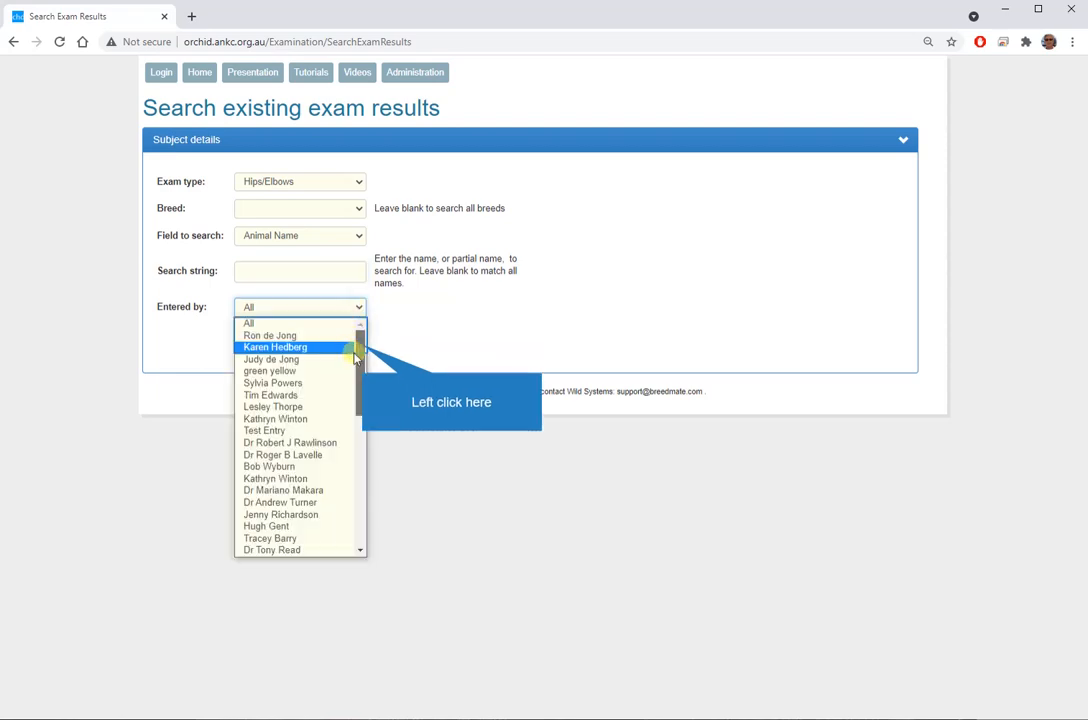
{"action": "left_click_drag", "start_coordinate": [362, 346], "coordinate": [361, 314]}
{"action": "left_click", "coordinate": [430, 304]}
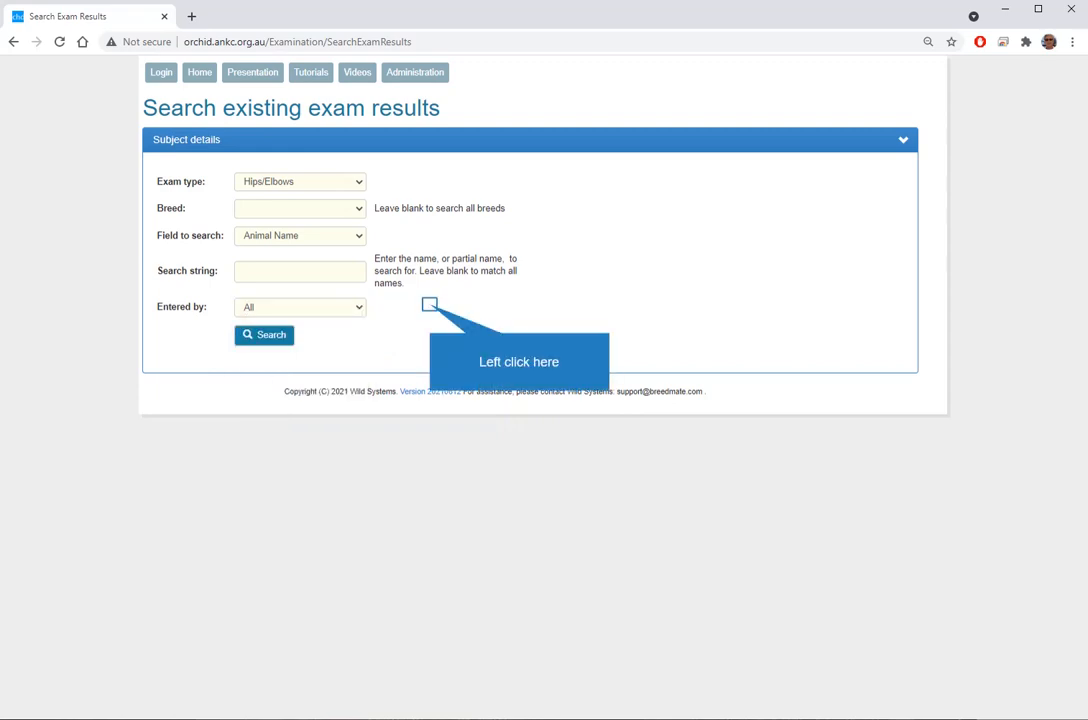
{"action": "left_click", "coordinate": [270, 335]}
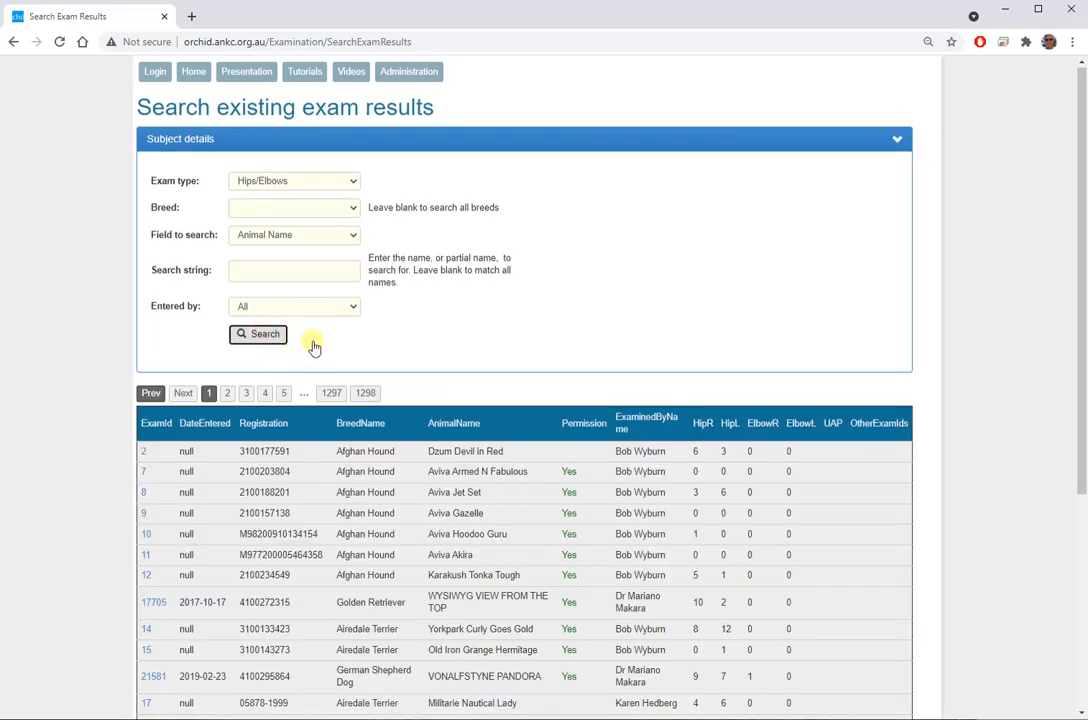
Browse pages 2 and 3 of the exam search results
{"action": "scroll", "coordinate": [500, 364], "scroll_direction": "down", "scroll_amount": 1}
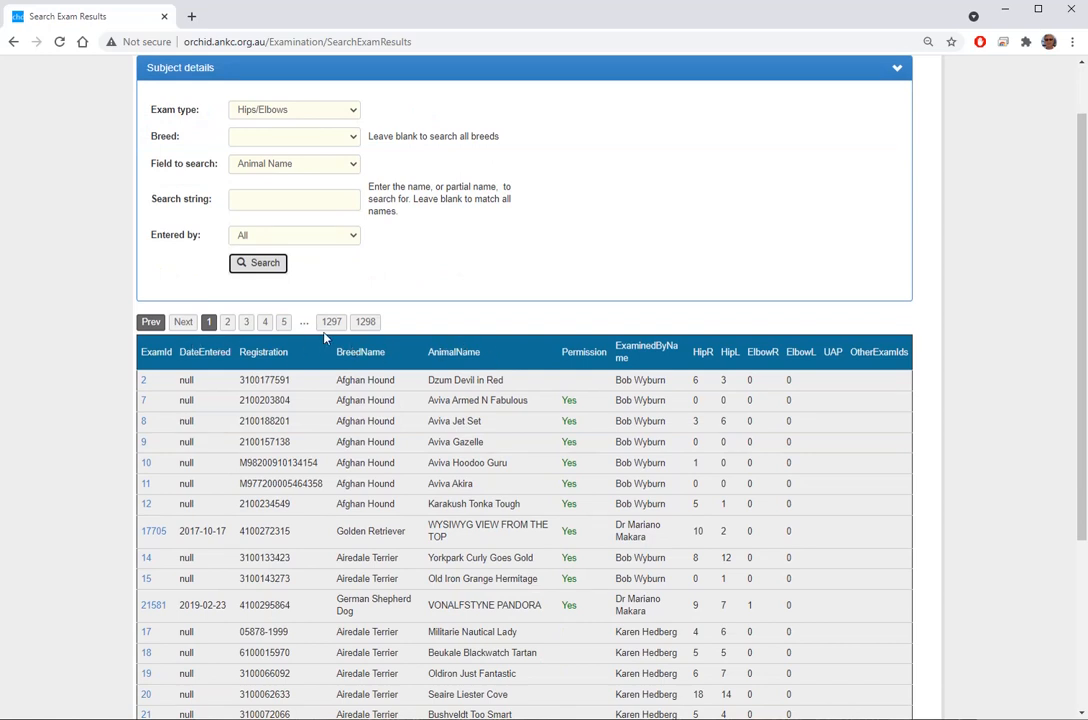
{"action": "left_click", "coordinate": [227, 322]}
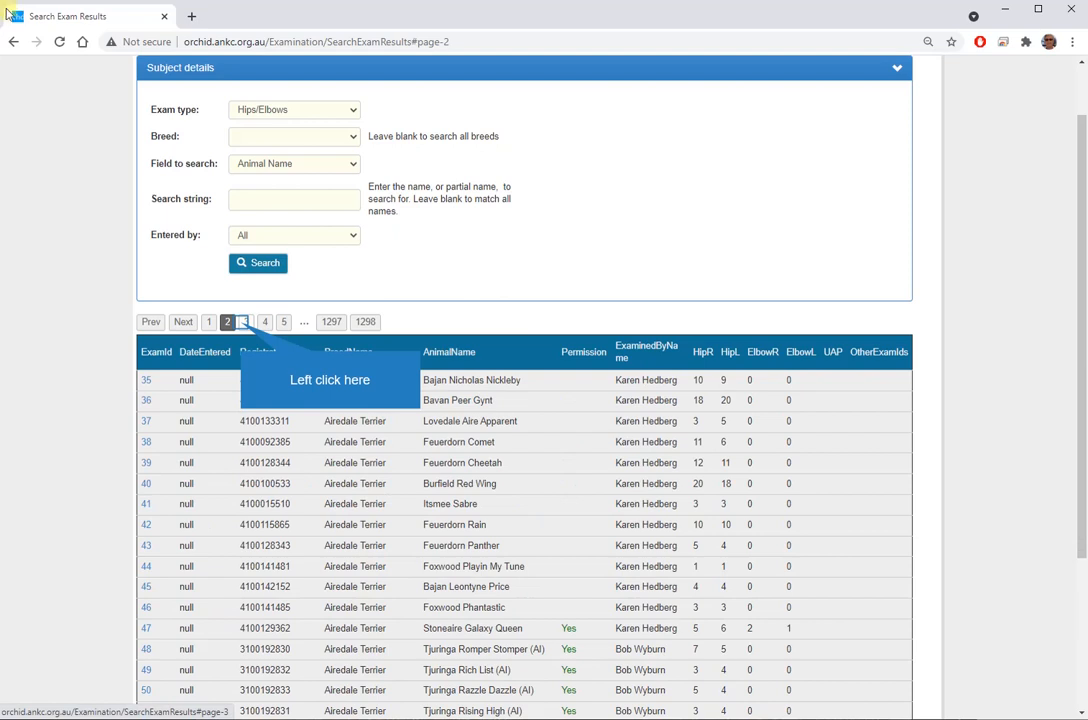
{"action": "left_click", "coordinate": [245, 322]}
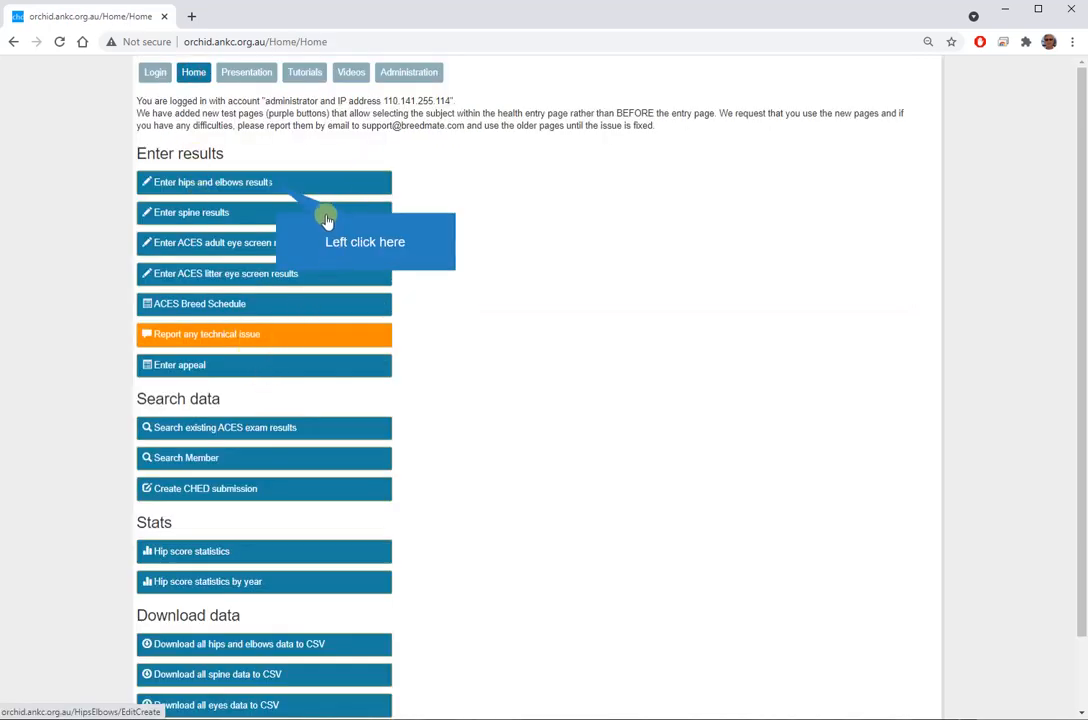
Start a hips and elbows results entry and try a non-ANKC subject search with a blank search string
{"action": "left_click", "coordinate": [278, 186]}
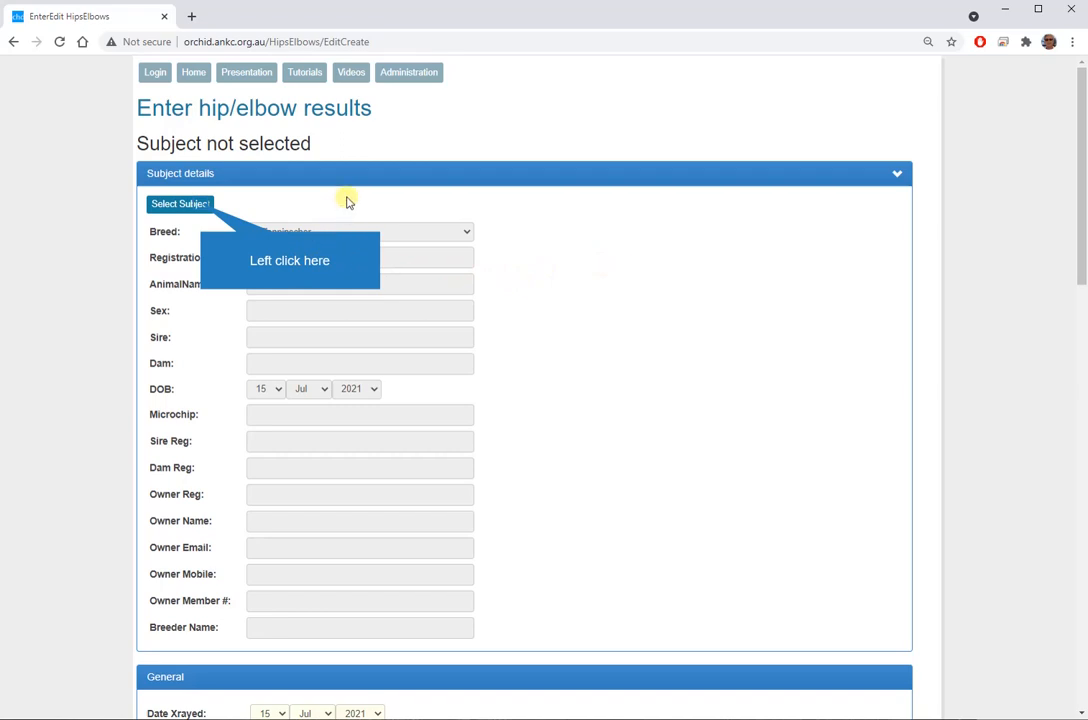
{"action": "left_click", "coordinate": [202, 208]}
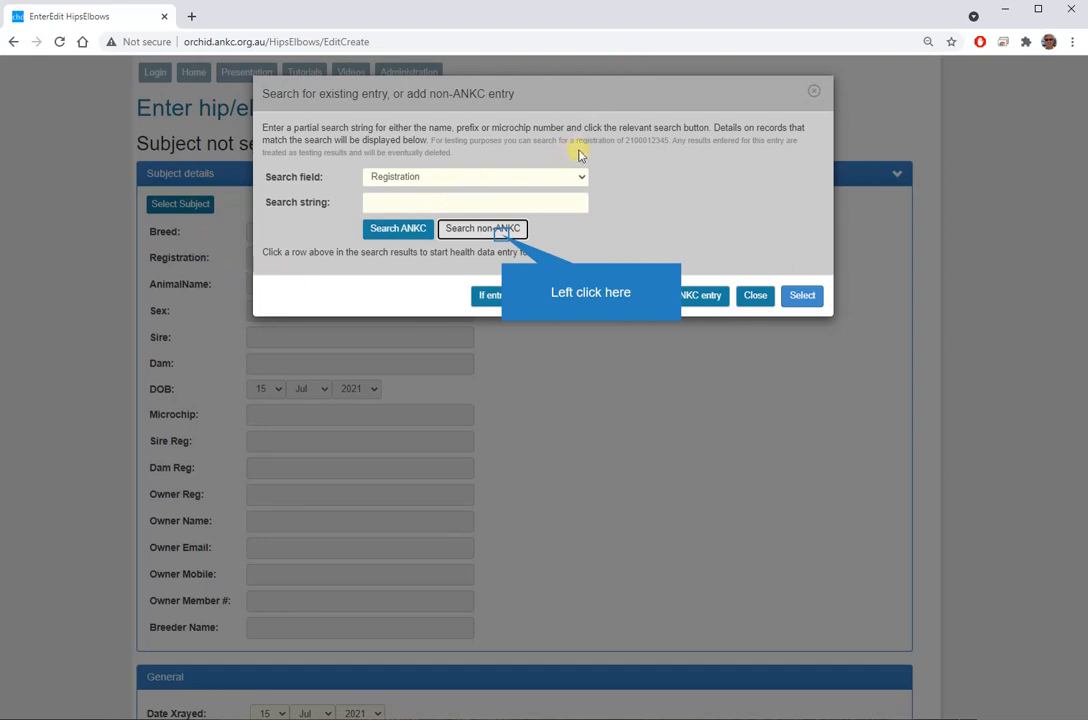
{"action": "left_click", "coordinate": [503, 238]}
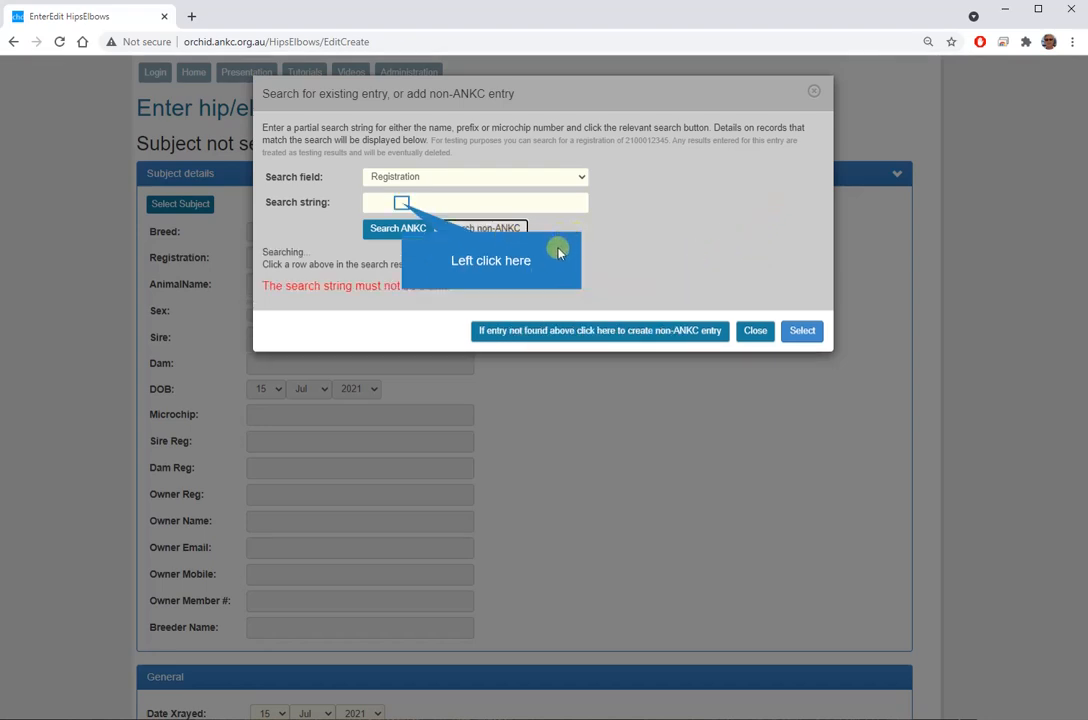
Search the non-ANKC entries by Name for "red" and look through the matching animals
{"action": "left_click", "coordinate": [402, 203]}
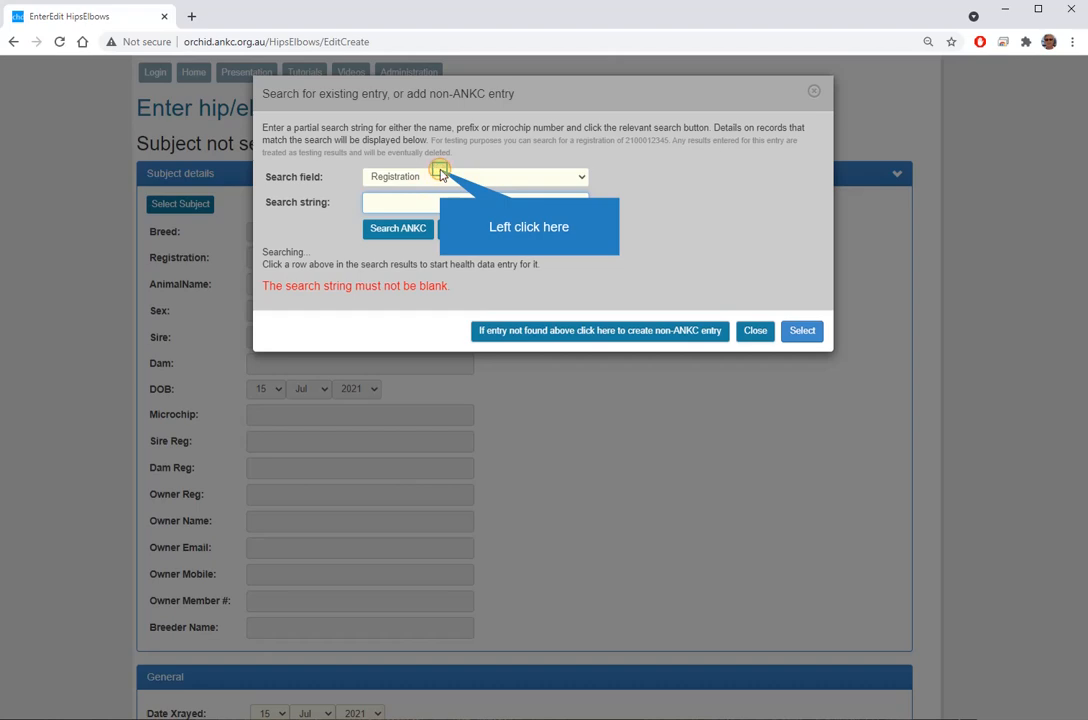
{"action": "left_click", "coordinate": [440, 176]}
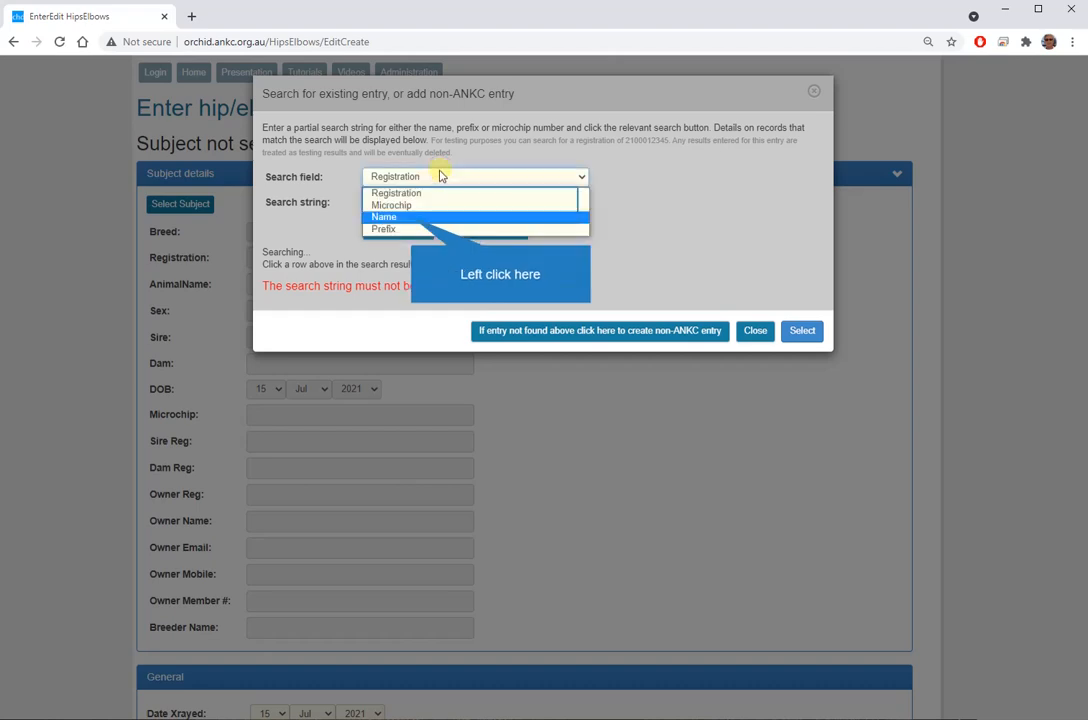
{"action": "left_click", "coordinate": [412, 217]}
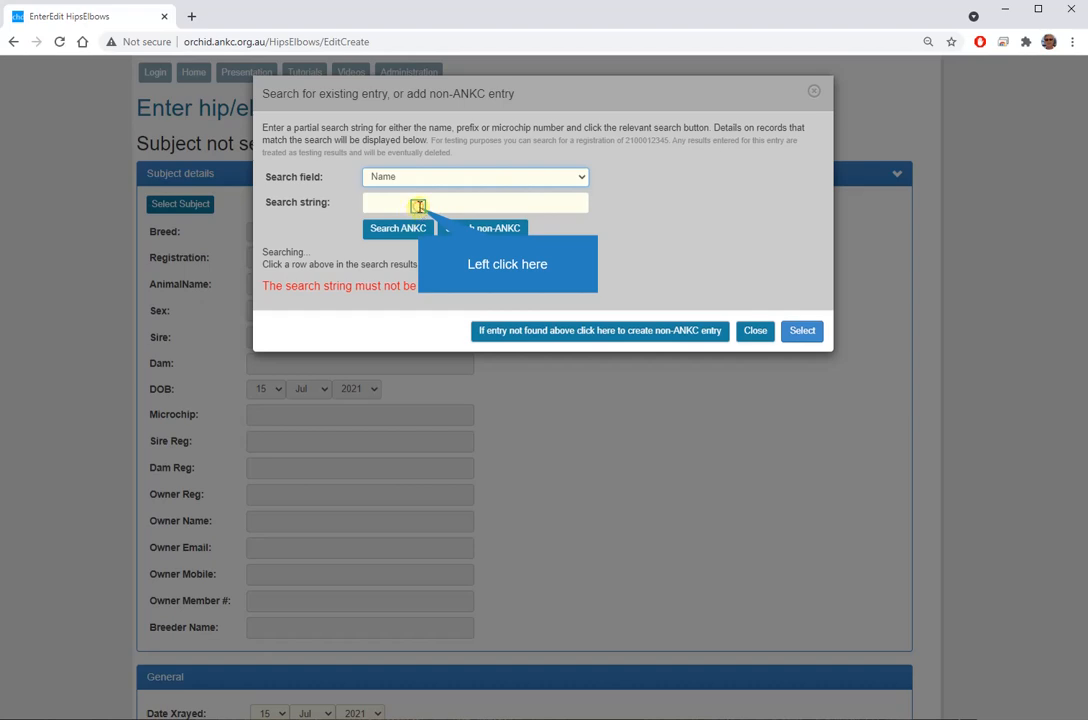
{"action": "left_click", "coordinate": [418, 206]}
{"action": "type", "text": "r"}
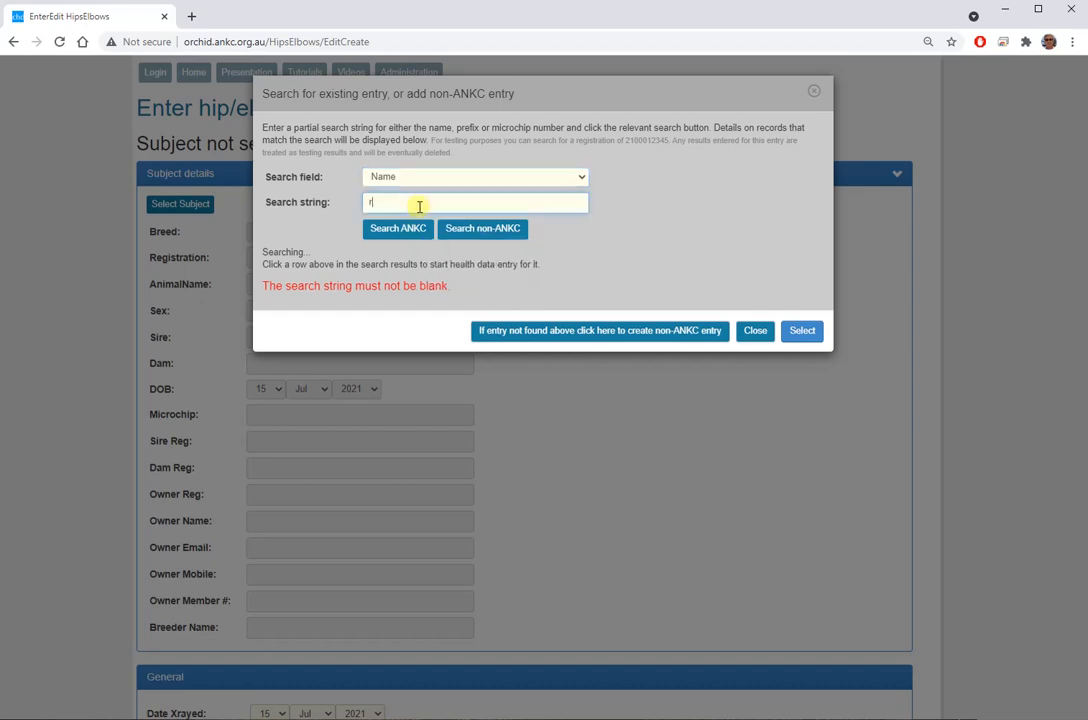
{"action": "type", "text": "ed"}
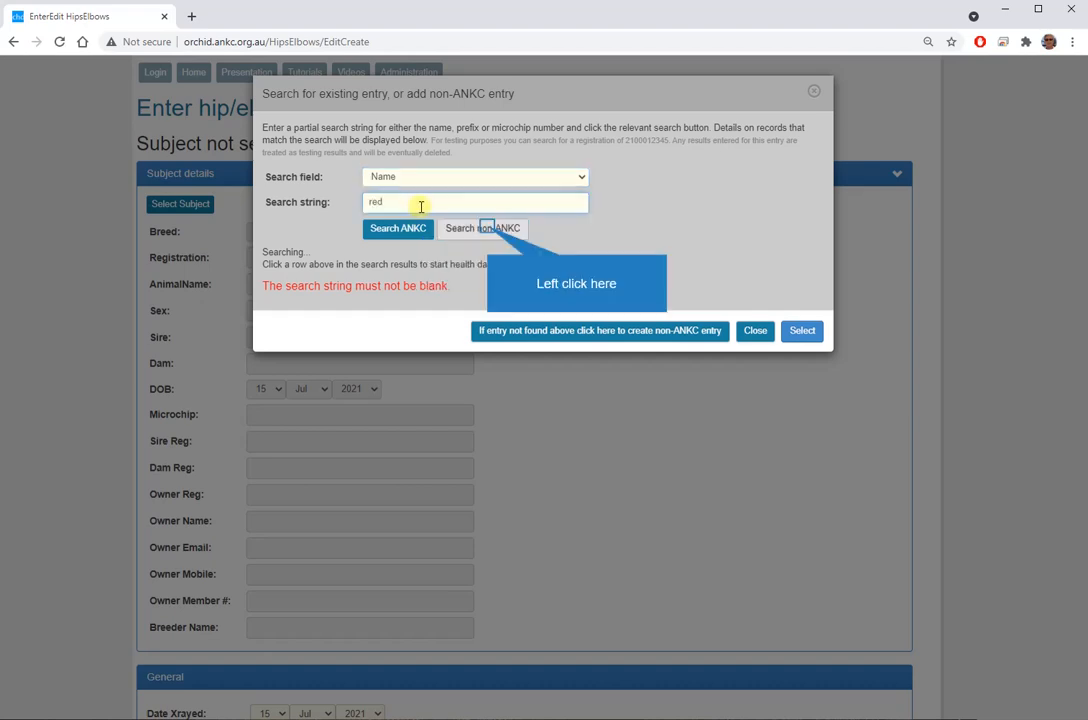
{"action": "left_click", "coordinate": [486, 229]}
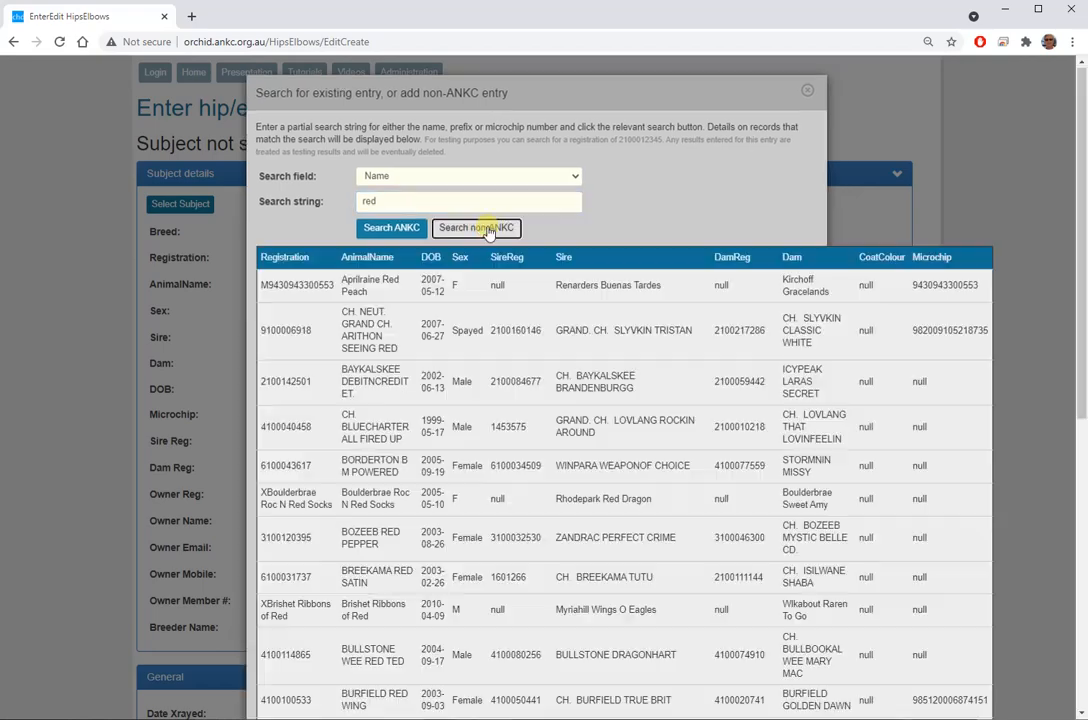
{"action": "scroll", "coordinate": [490, 285], "scroll_direction": "down", "scroll_amount": 5}
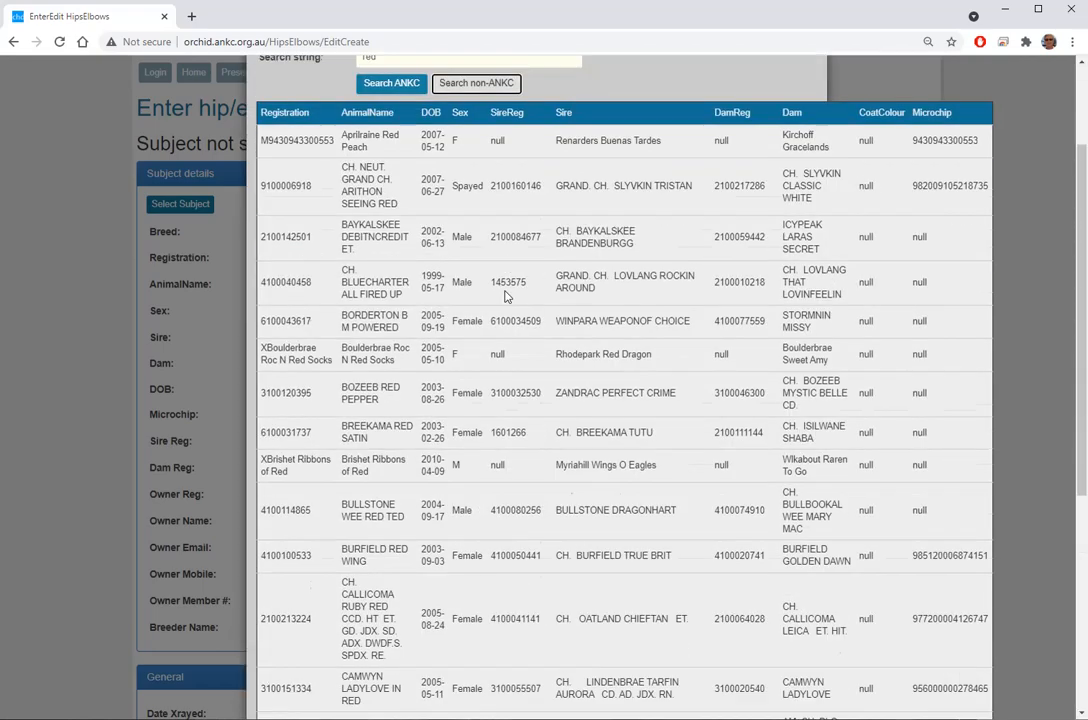
{"action": "scroll", "coordinate": [505, 292], "scroll_direction": "up", "scroll_amount": 6}
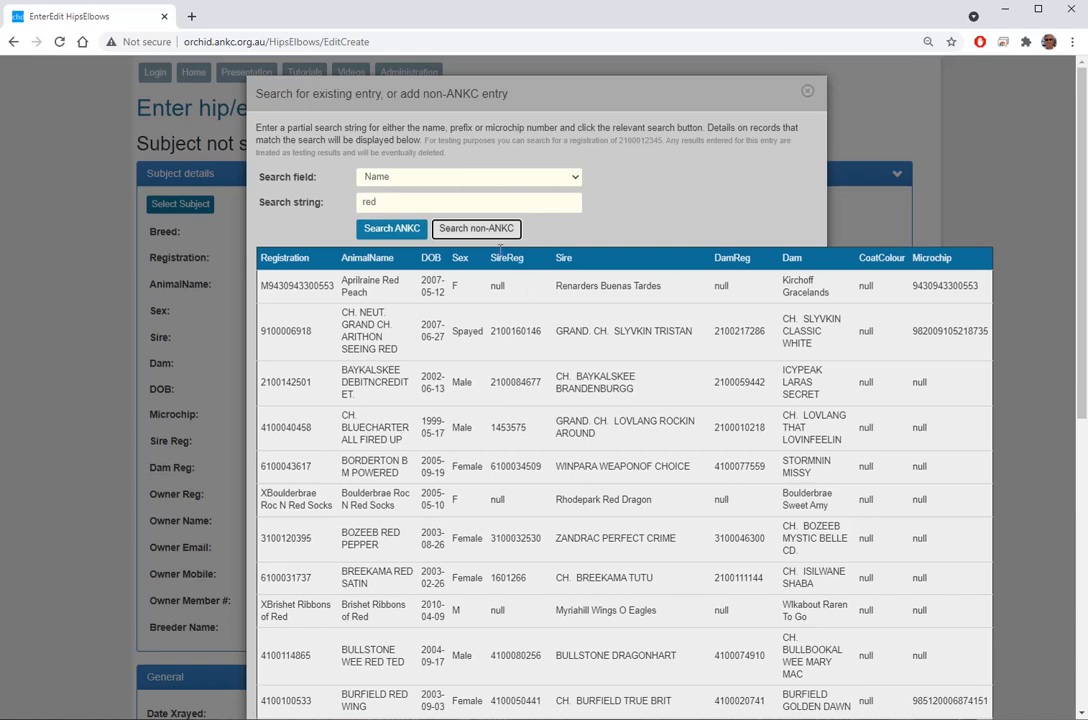
Narrow the non-ANKC name search to "redfern"
{"action": "left_click", "coordinate": [403, 209]}
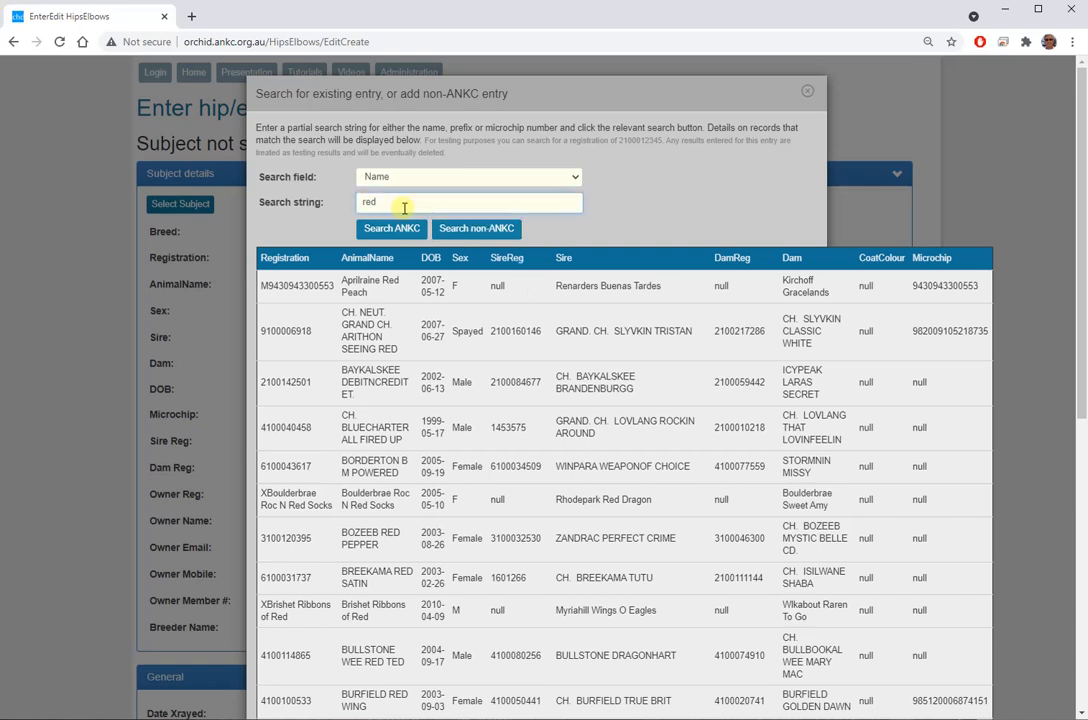
{"action": "type", "text": "fern"}
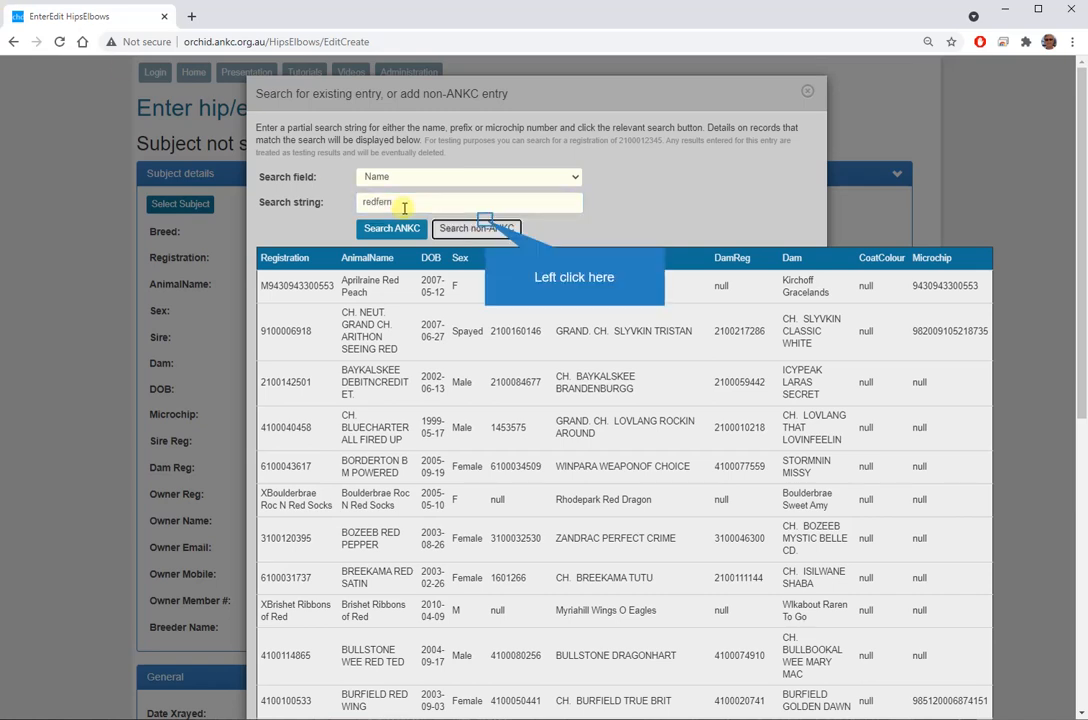
{"action": "left_click", "coordinate": [485, 228]}
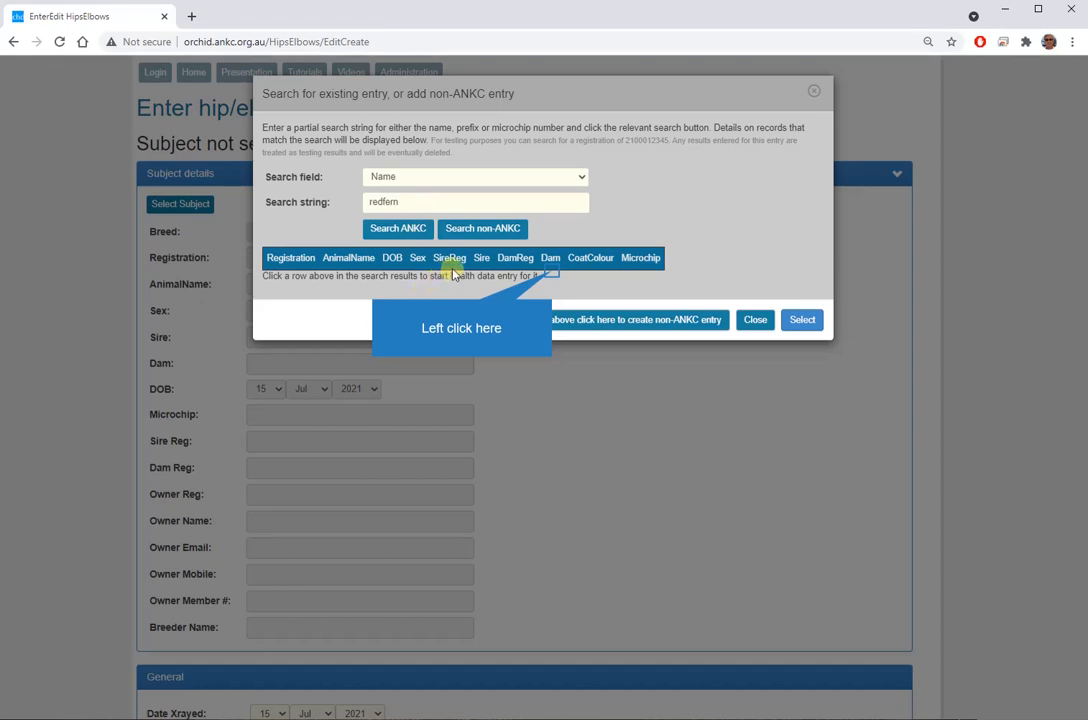
Return to the subject selection and open the form for creating a non-ANKC entry
{"action": "left_click", "coordinate": [553, 277]}
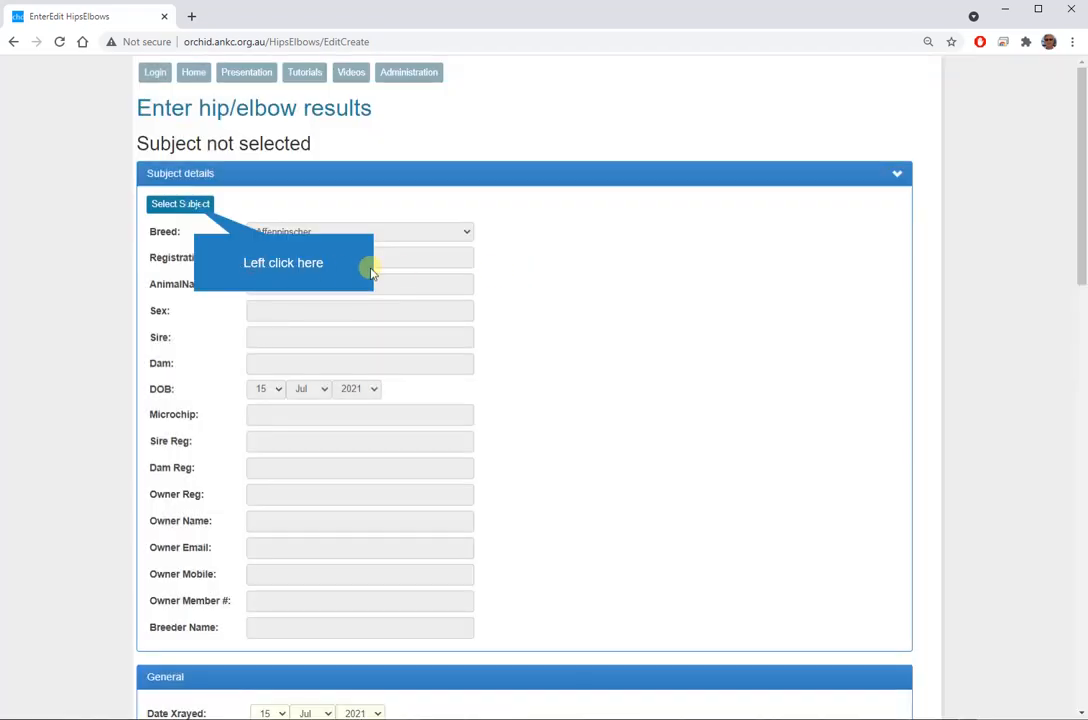
{"action": "left_click", "coordinate": [195, 208]}
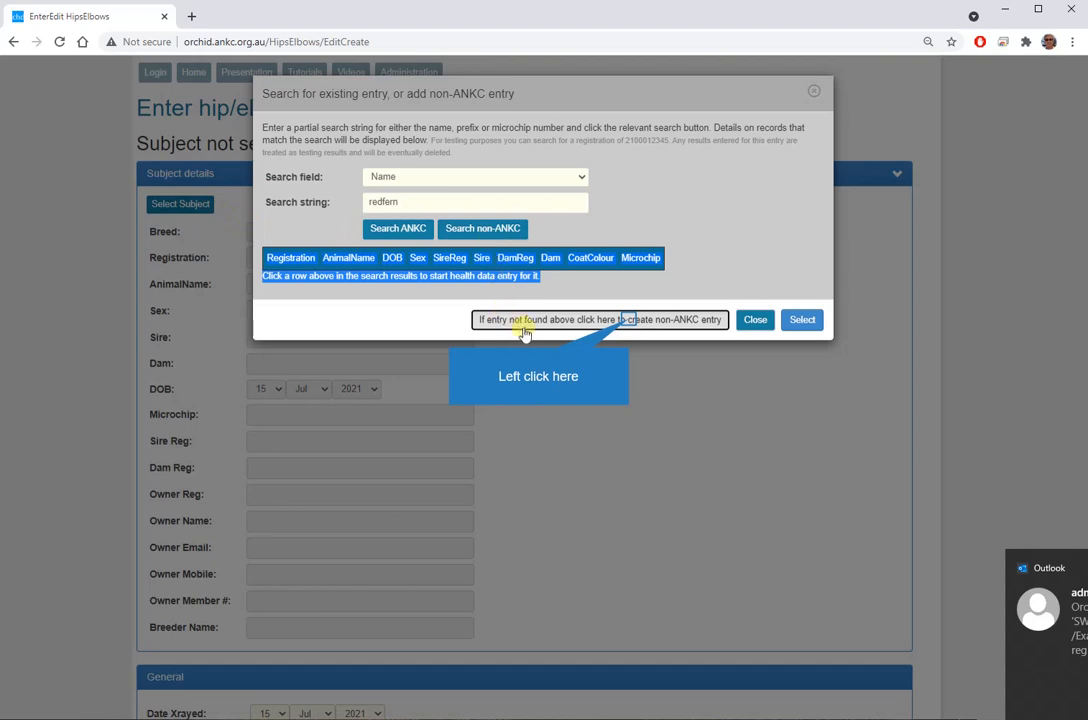
{"action": "left_click", "coordinate": [629, 320]}
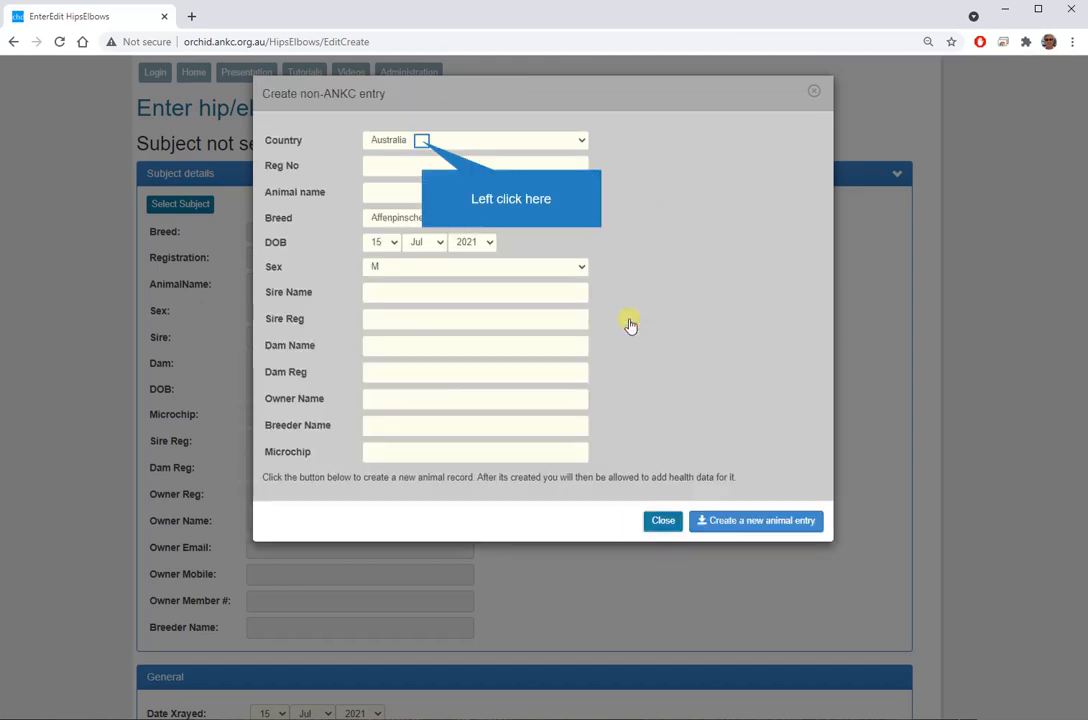
Check the Country field of the non-ANKC entry form and close the form without creating an entry
{"action": "left_click", "coordinate": [422, 146]}
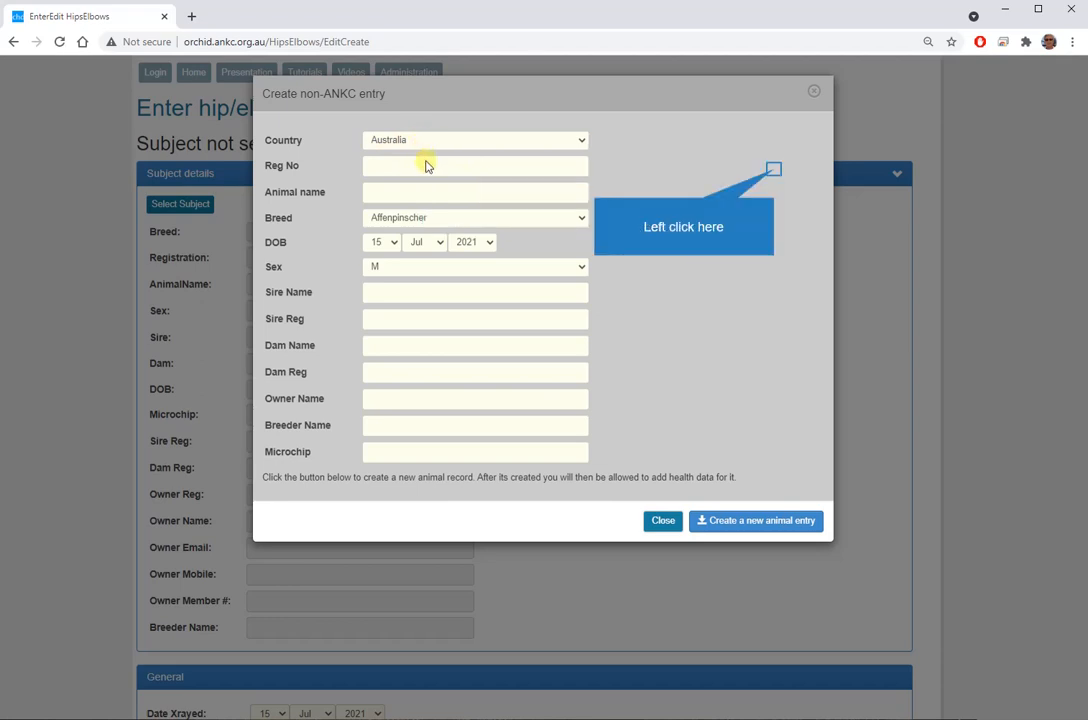
{"action": "left_click", "coordinate": [775, 172]}
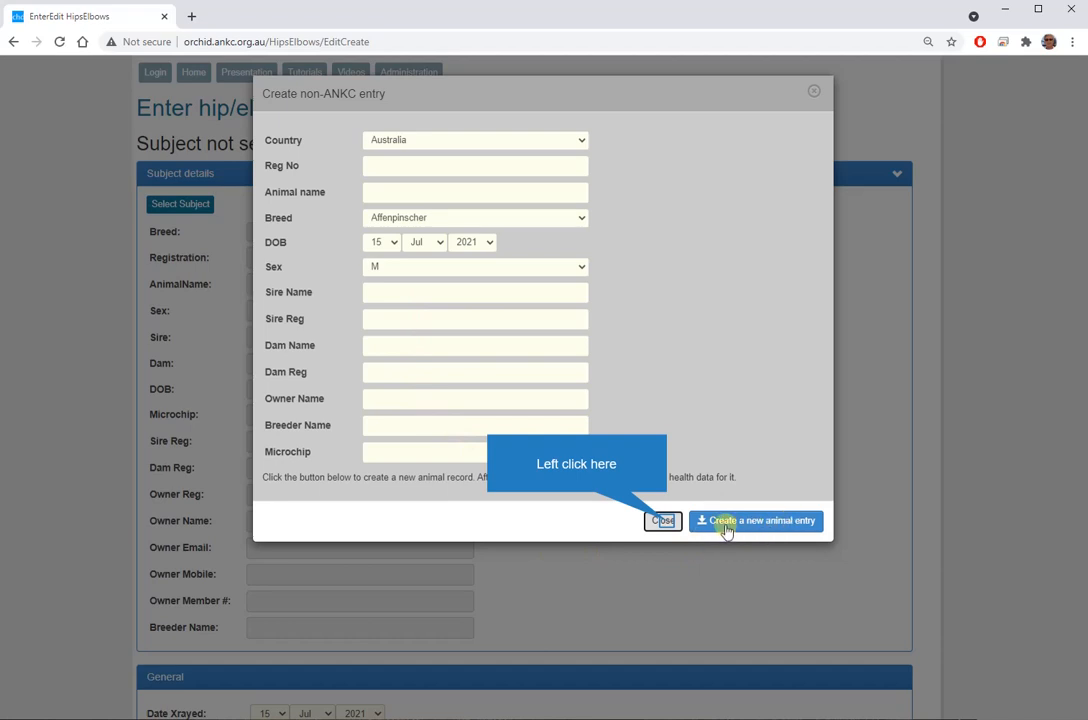
{"action": "left_click", "coordinate": [664, 521]}
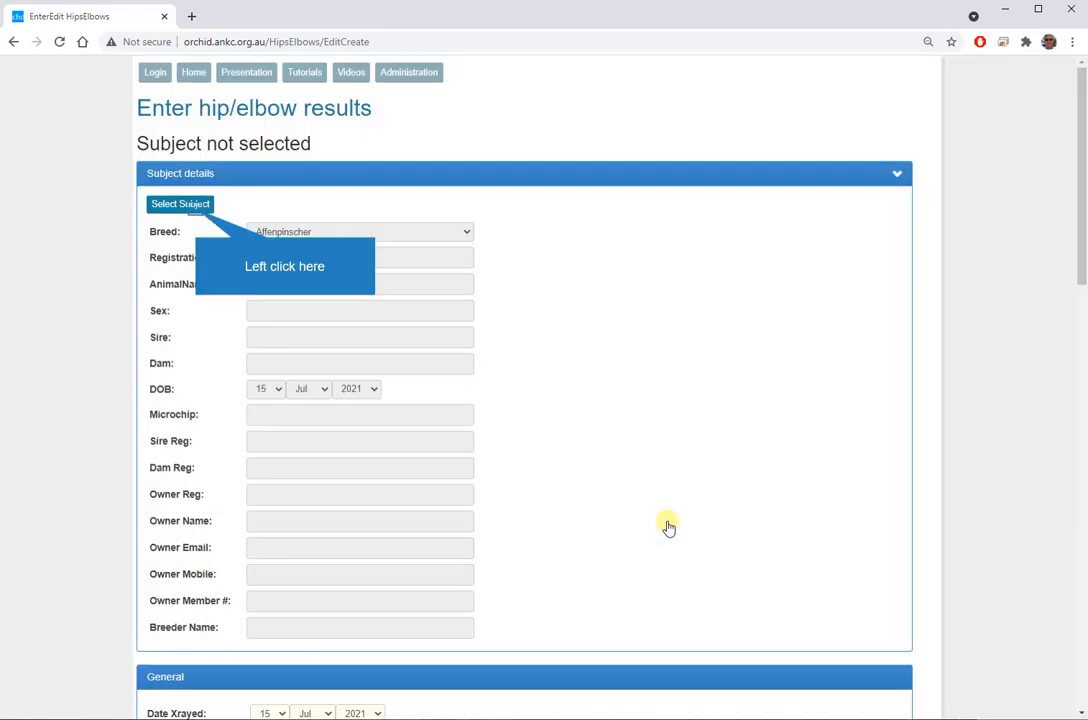
{"action": "left_click", "coordinate": [197, 211]}
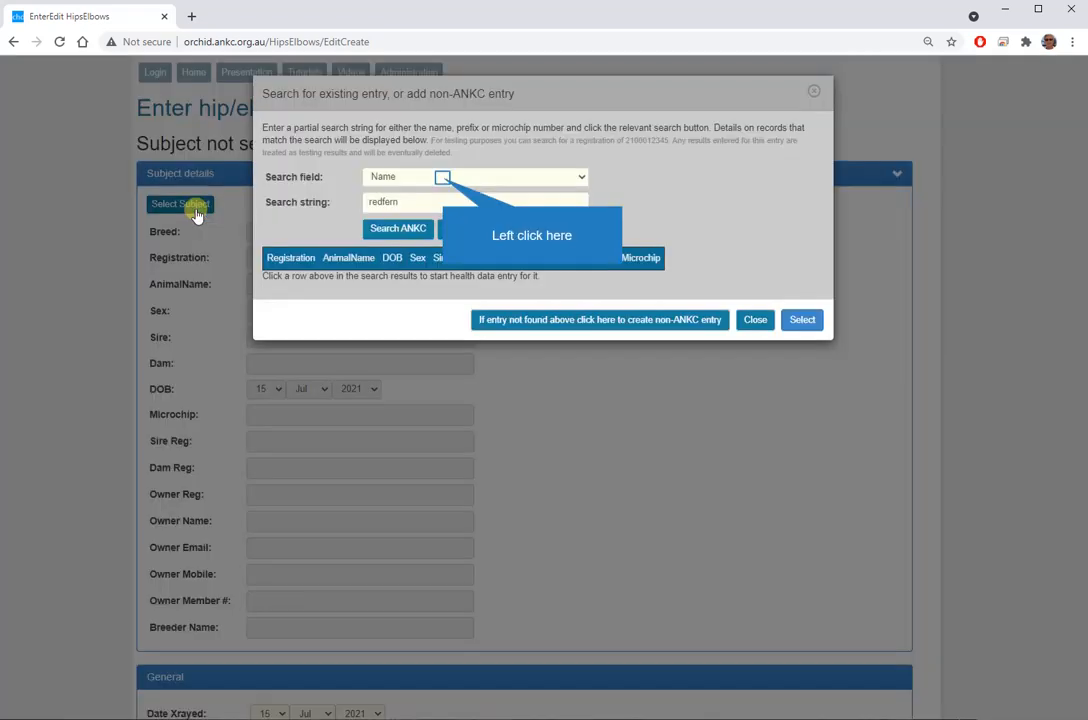
{"action": "left_click", "coordinate": [444, 182]}
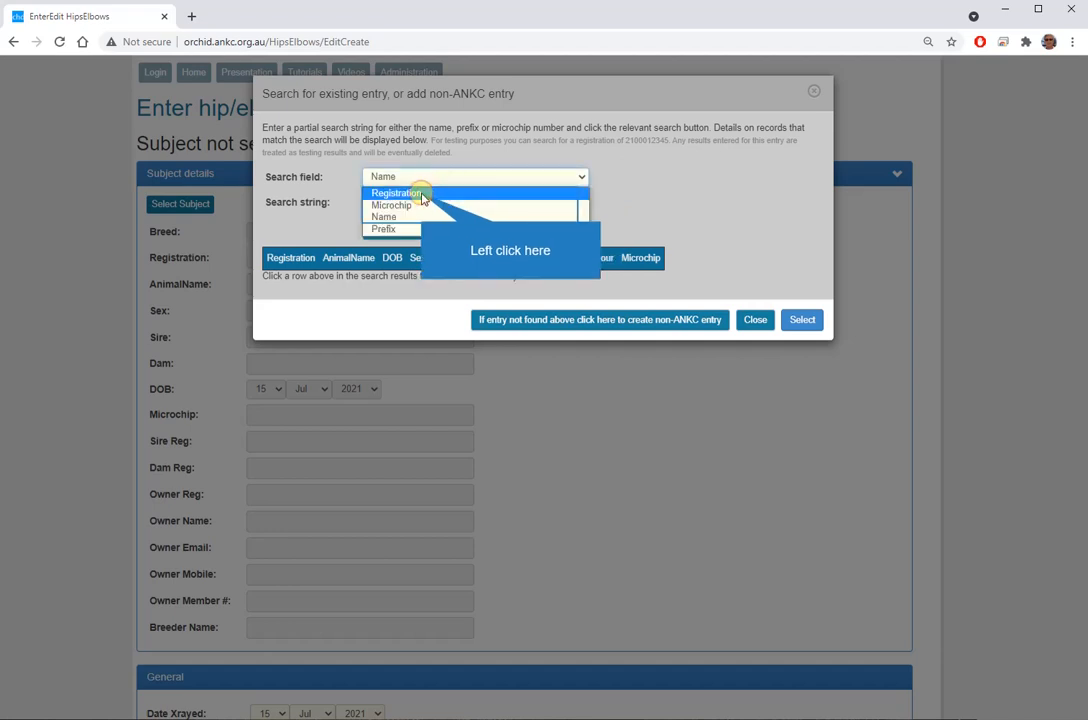
{"action": "left_click", "coordinate": [421, 195]}
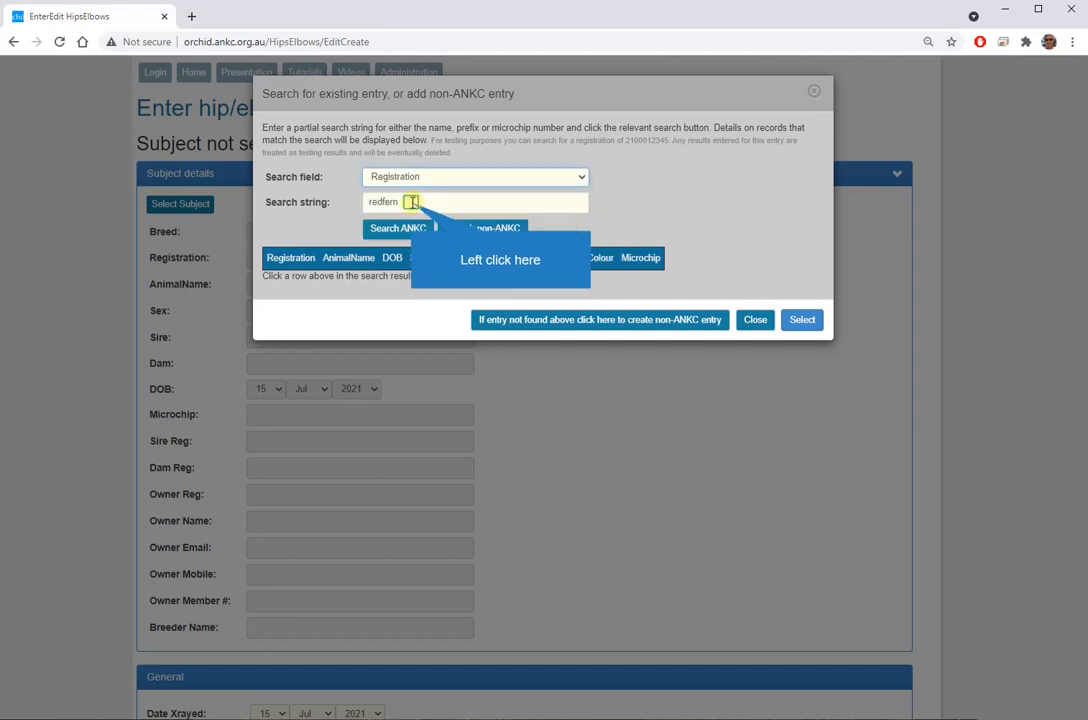
{"action": "double_click", "coordinate": [411, 201]}
{"action": "type", "text": "2"}
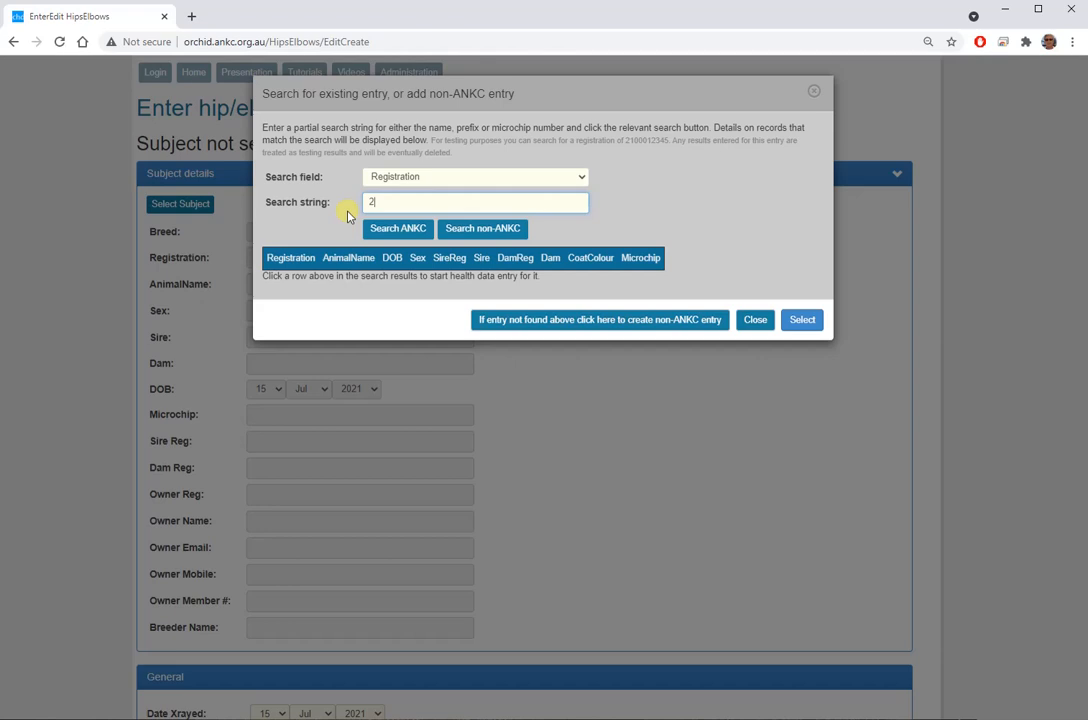
{"action": "type", "text": "100012345"}
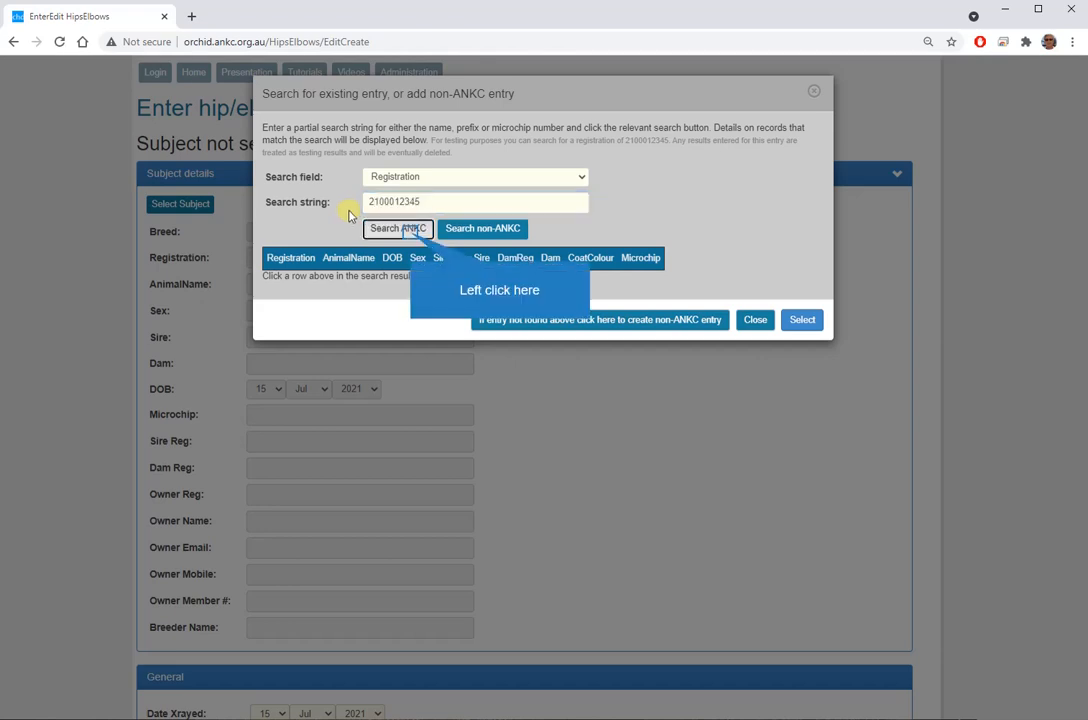
{"action": "left_click", "coordinate": [411, 237]}
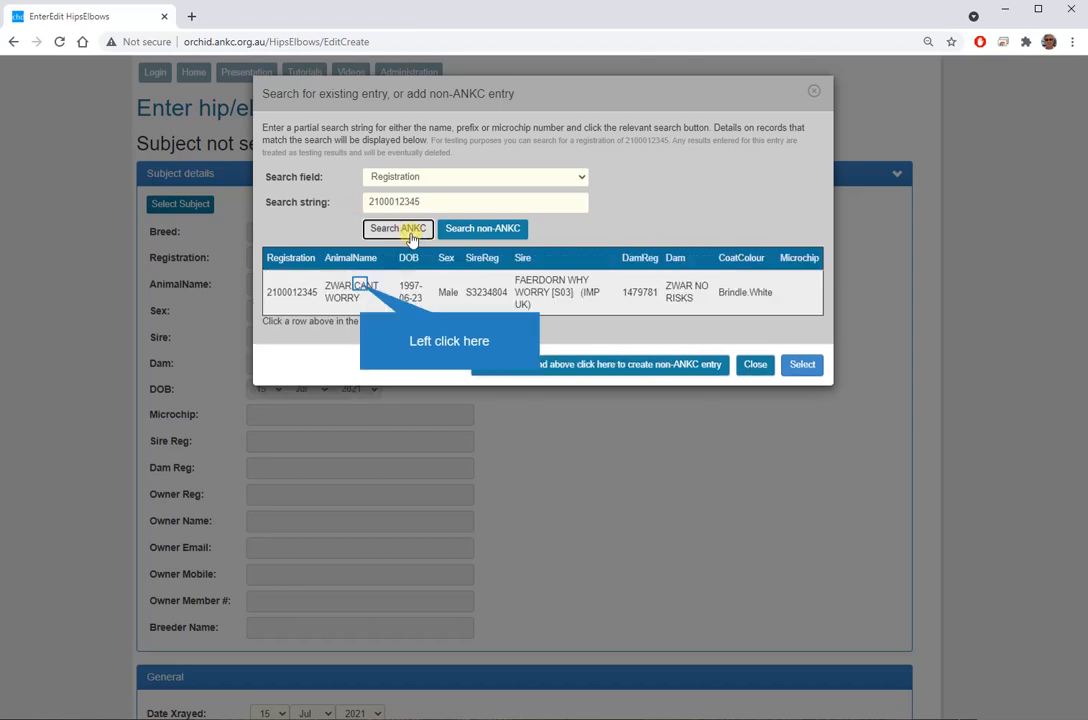
Choose ZWAR CANT WORRY from the search results as the subject of the hip/elbow entry
{"action": "left_click", "coordinate": [362, 285]}
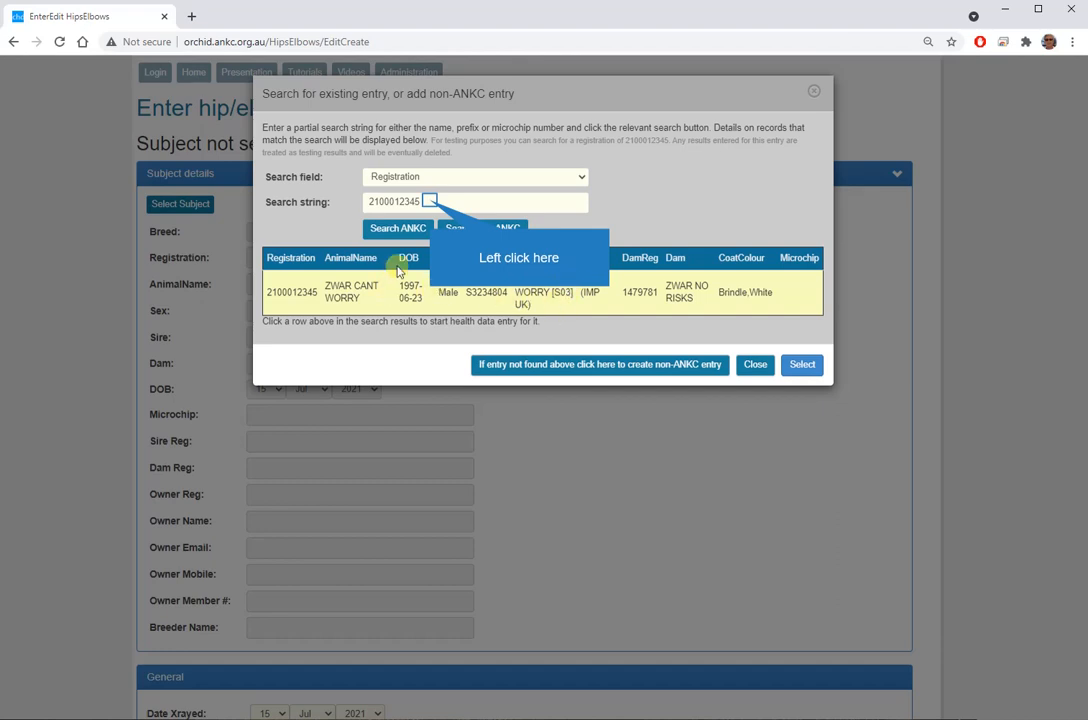
{"action": "left_click", "coordinate": [430, 201]}
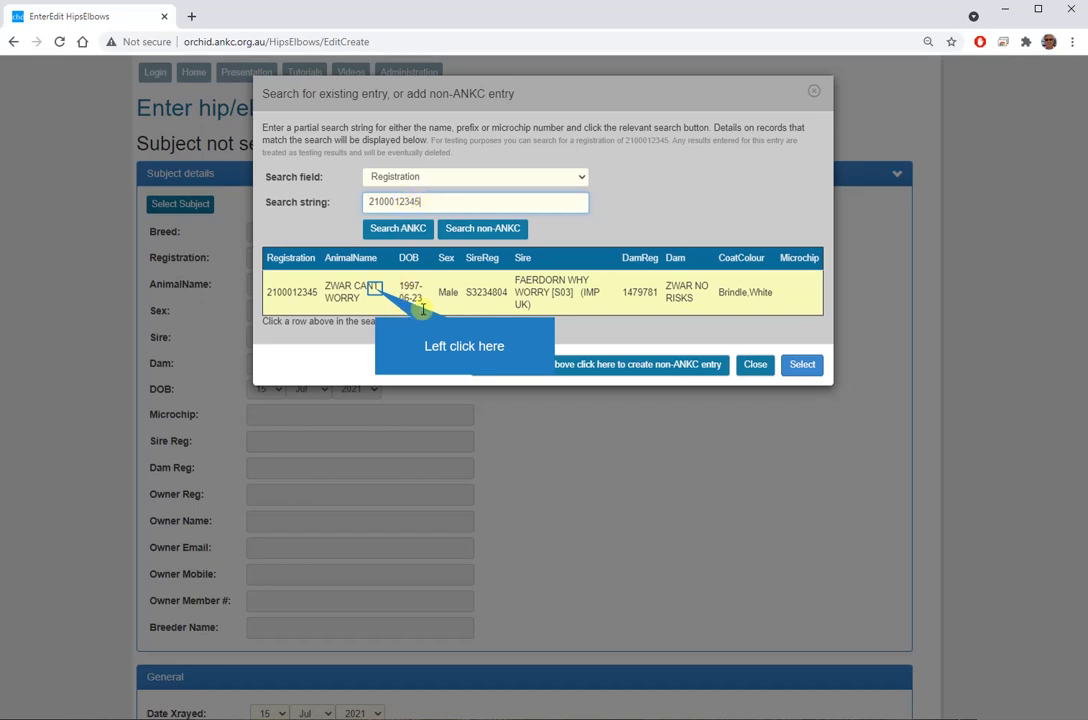
{"action": "left_click", "coordinate": [375, 288]}
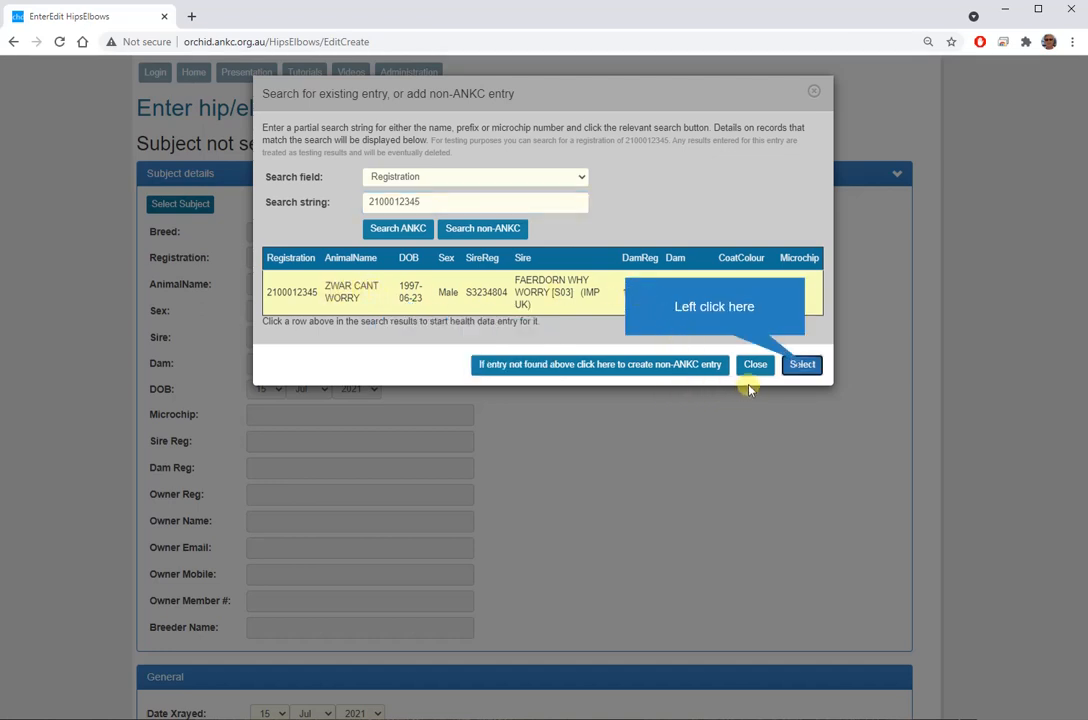
{"action": "left_click", "coordinate": [804, 366]}
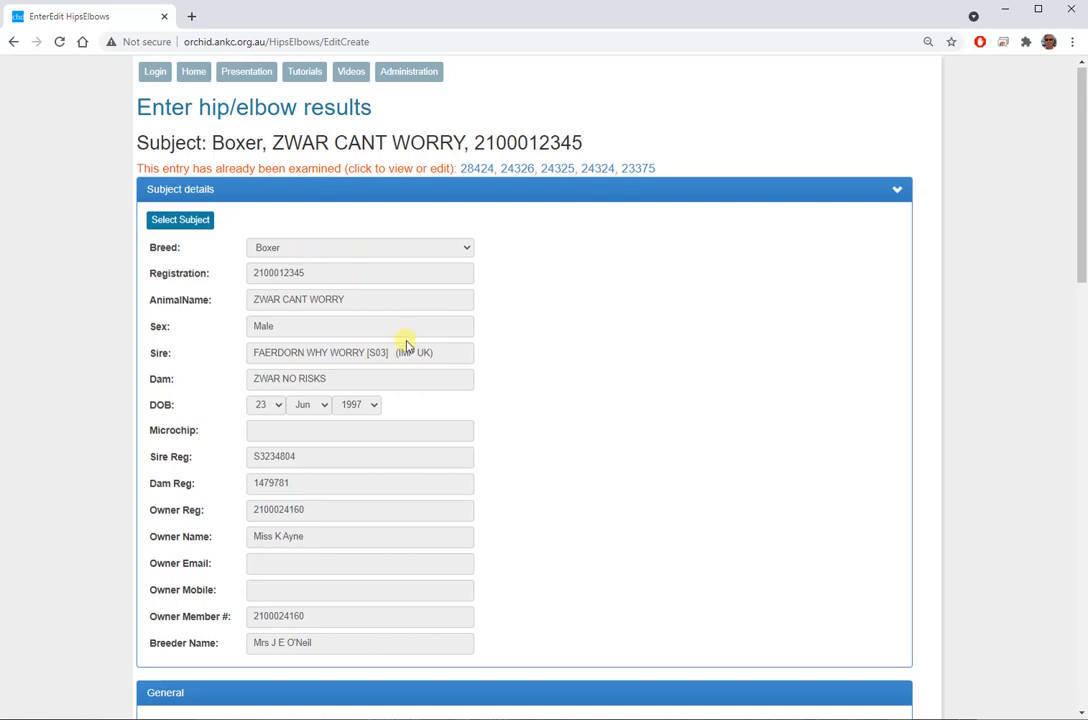
Review the loaded subject information, collapse the Subject details section, and highlight the already-examined notice and the registration number in the heading
{"action": "scroll", "coordinate": [389, 569], "scroll_direction": "down", "scroll_amount": 3}
{"action": "scroll", "coordinate": [389, 569], "scroll_direction": "up", "scroll_amount": 2}
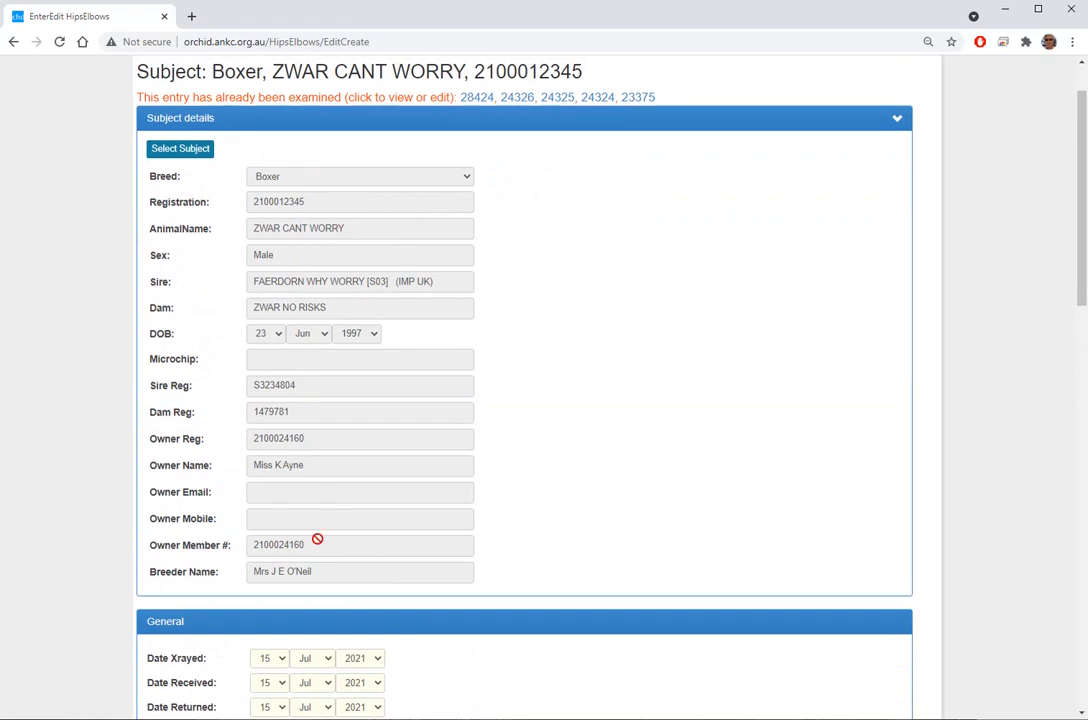
{"action": "scroll", "coordinate": [513, 515], "scroll_direction": "down", "scroll_amount": 3}
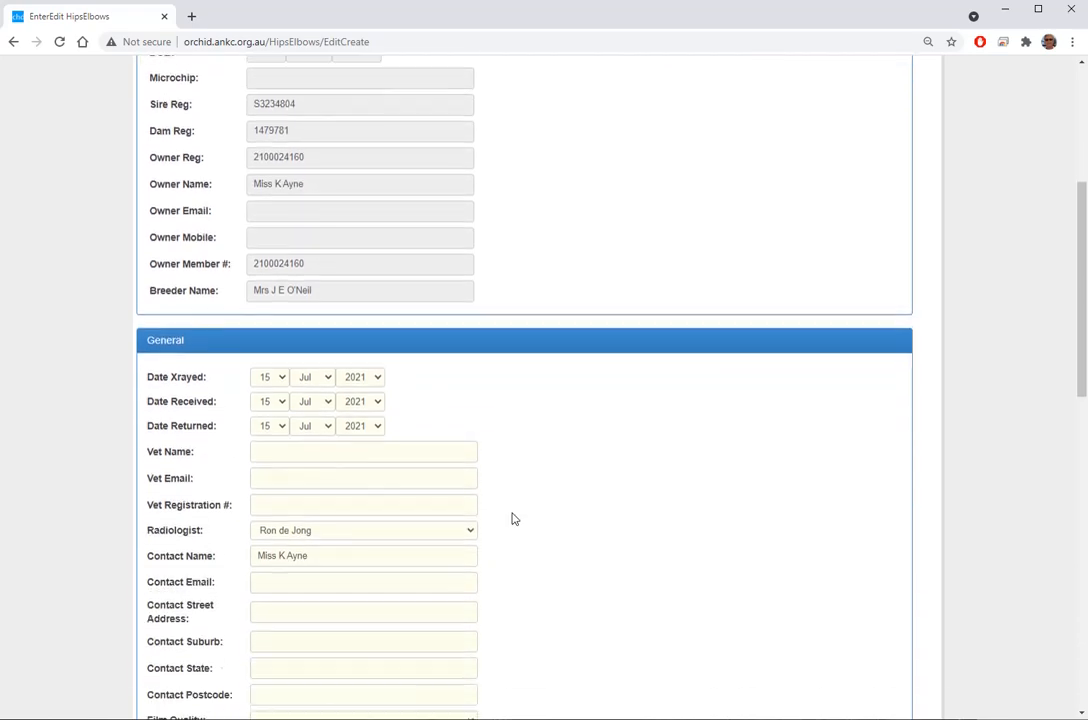
{"action": "scroll", "coordinate": [565, 227], "scroll_direction": "up", "scroll_amount": 4}
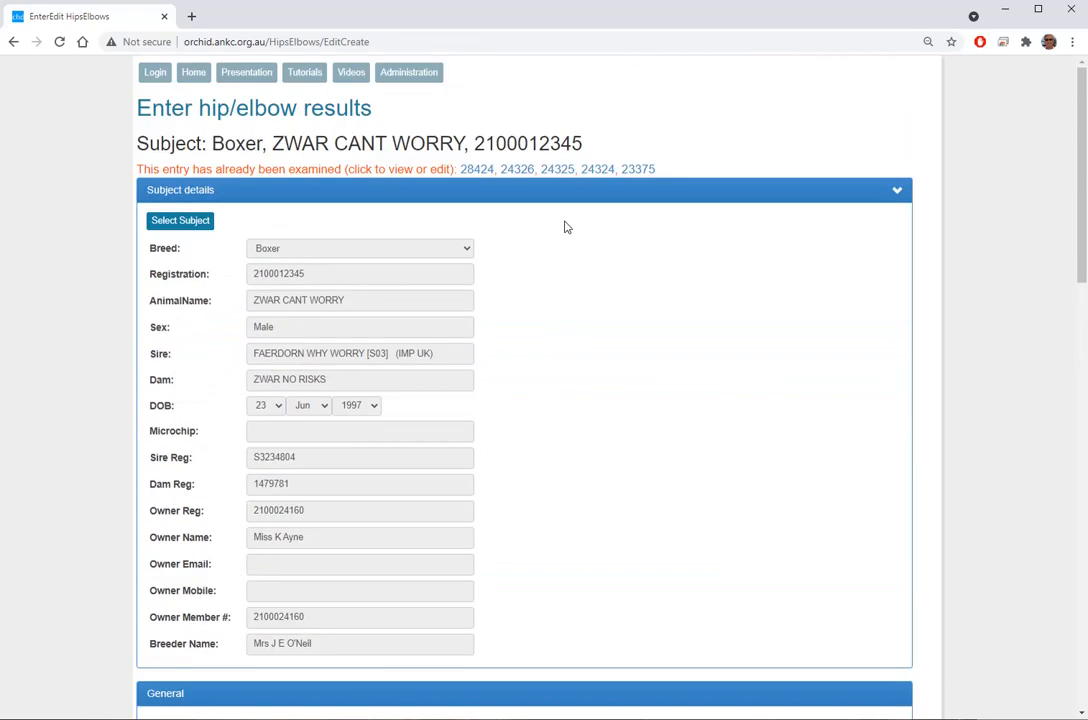
{"action": "left_click", "coordinate": [899, 193]}
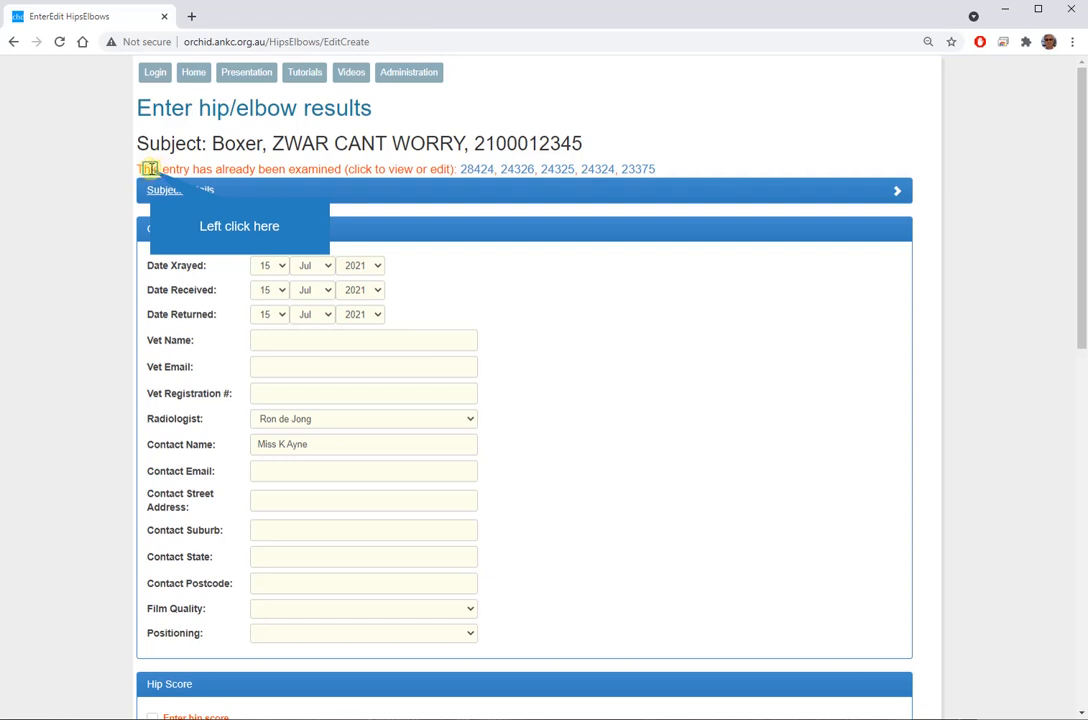
{"action": "left_click_drag", "start_coordinate": [149, 169], "coordinate": [449, 170]}
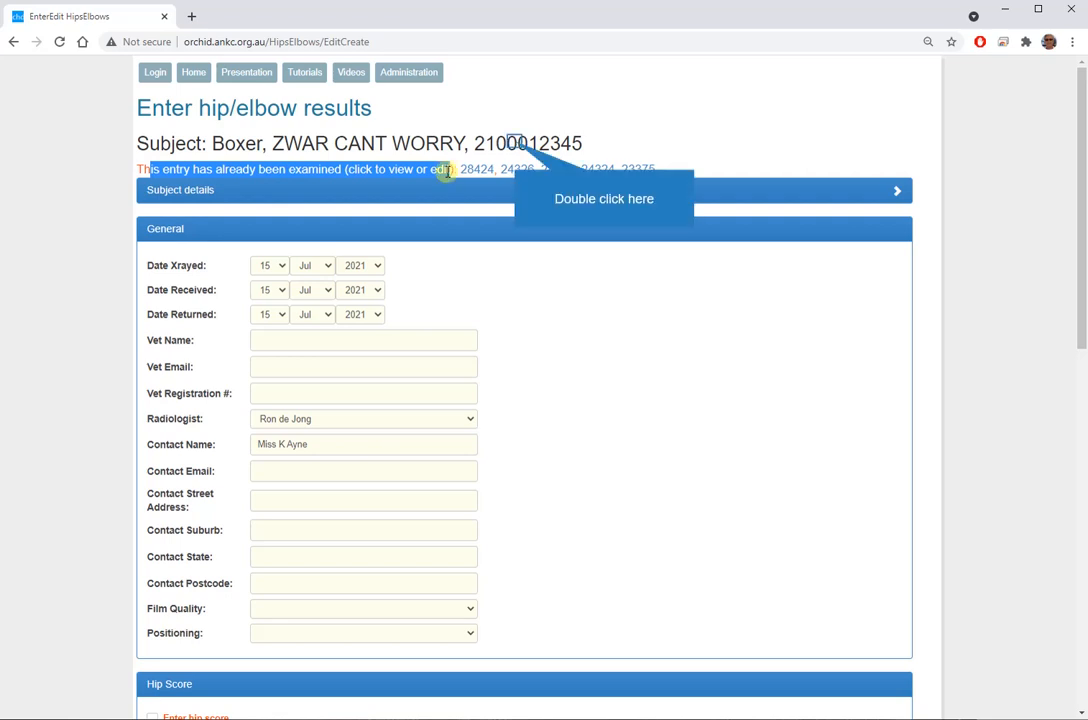
{"action": "double_click", "coordinate": [515, 143]}
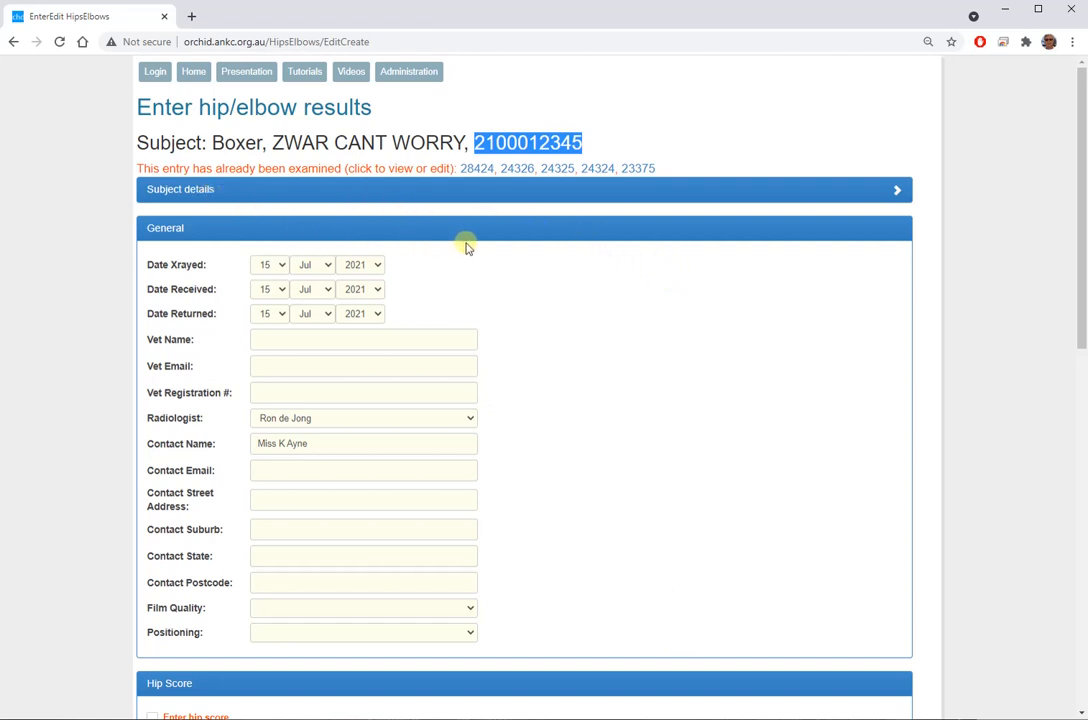
Look up the vet name with "red" and choose the Redlands Veterinary Clinic suggestion
{"action": "scroll", "coordinate": [468, 246], "scroll_direction": "down", "scroll_amount": 1}
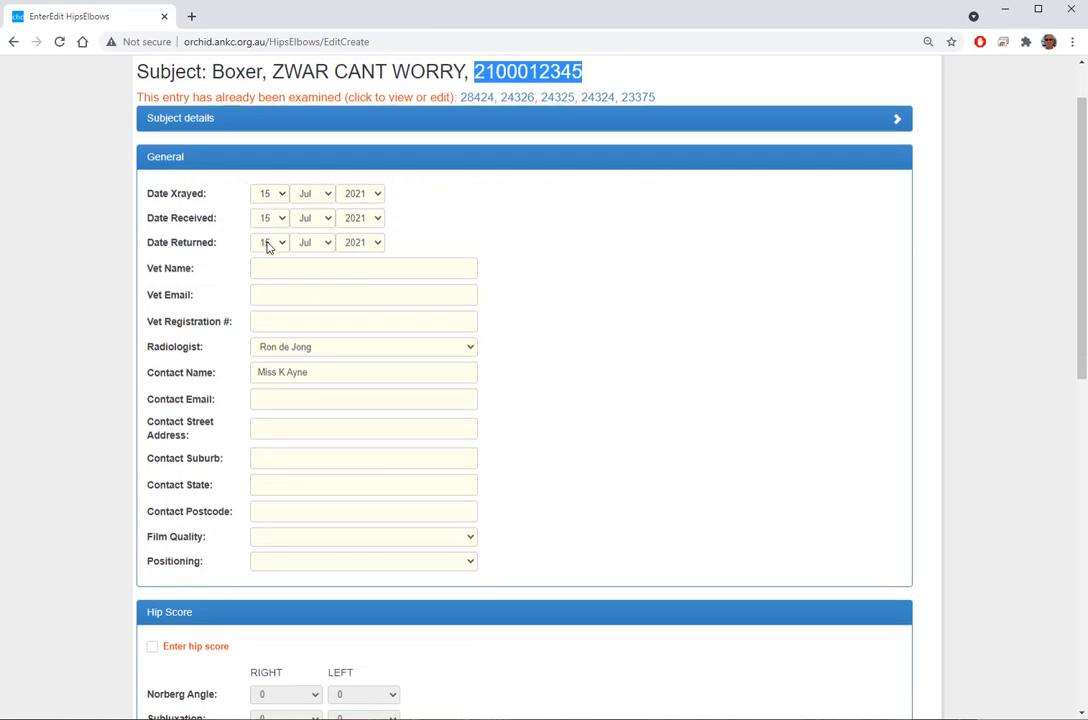
{"action": "left_click", "coordinate": [291, 272]}
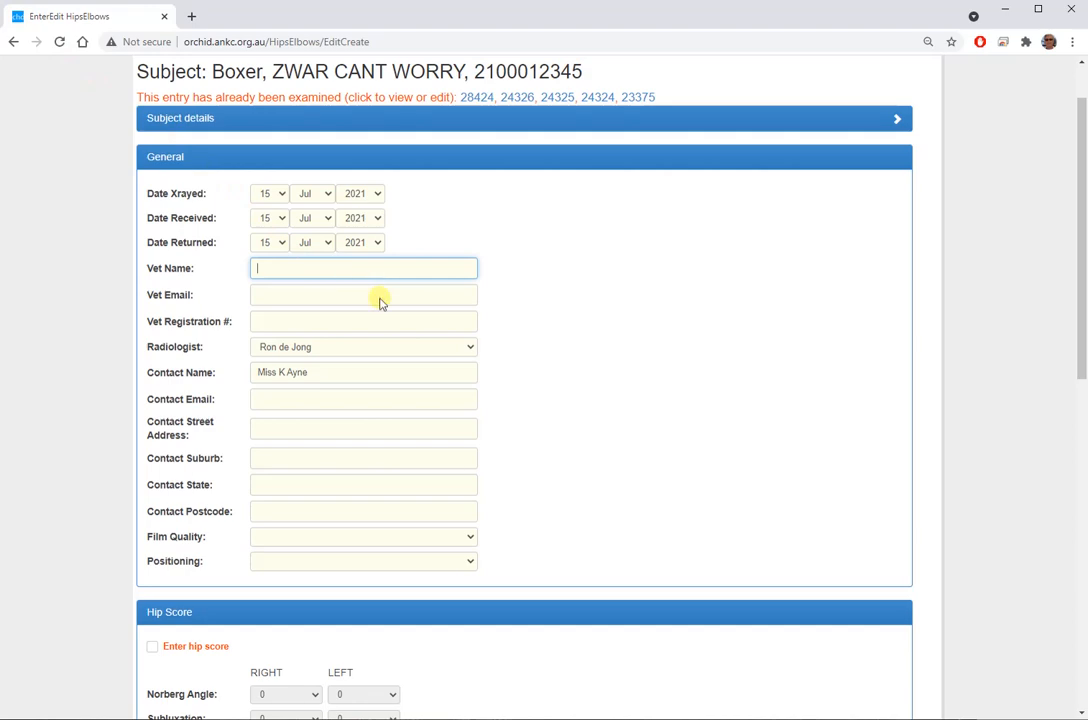
{"action": "type", "text": "red"}
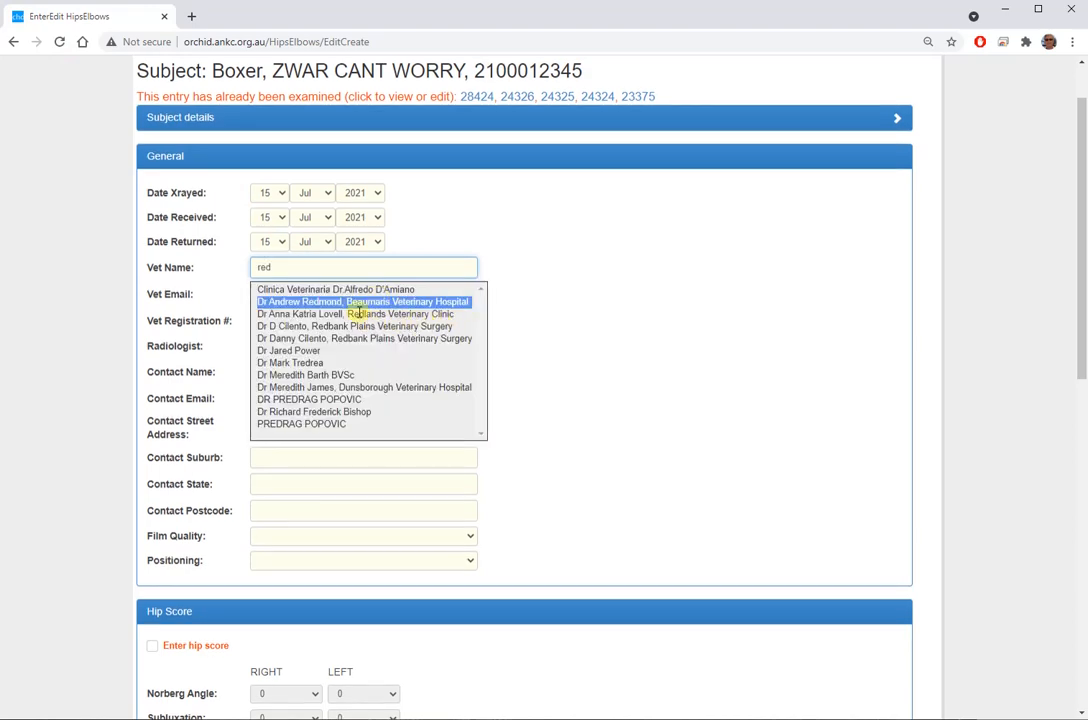
{"action": "scroll", "coordinate": [358, 312], "scroll_direction": "down", "scroll_amount": 3}
{"action": "scroll", "coordinate": [358, 312], "scroll_direction": "up", "scroll_amount": 3}
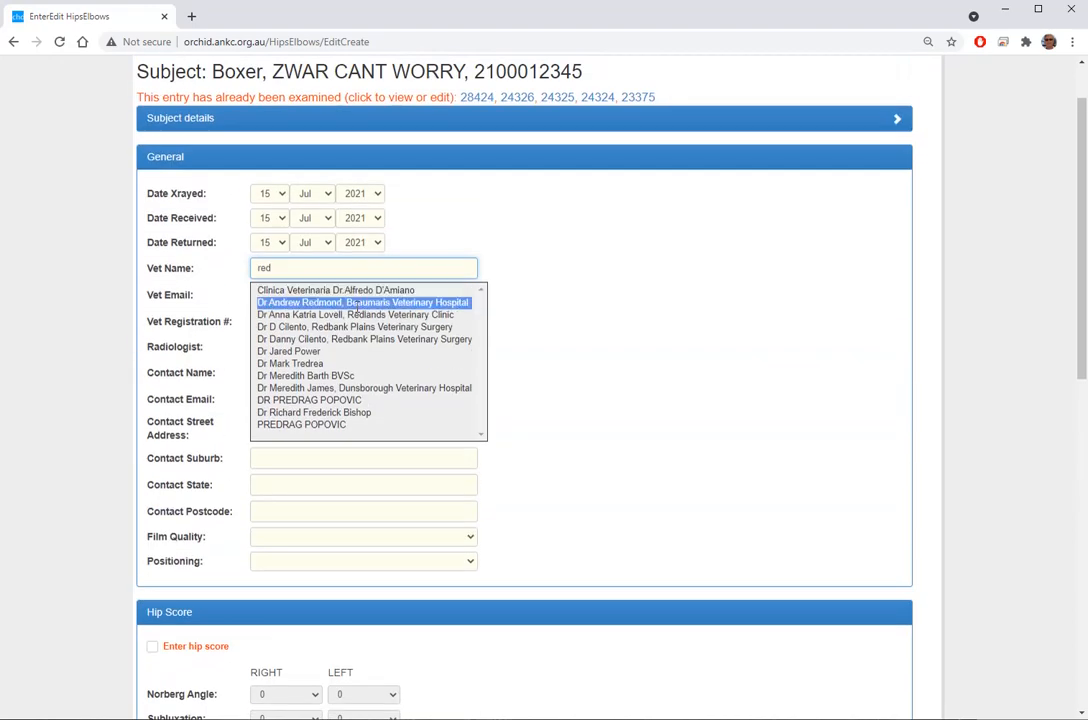
{"action": "left_click", "coordinate": [358, 314]}
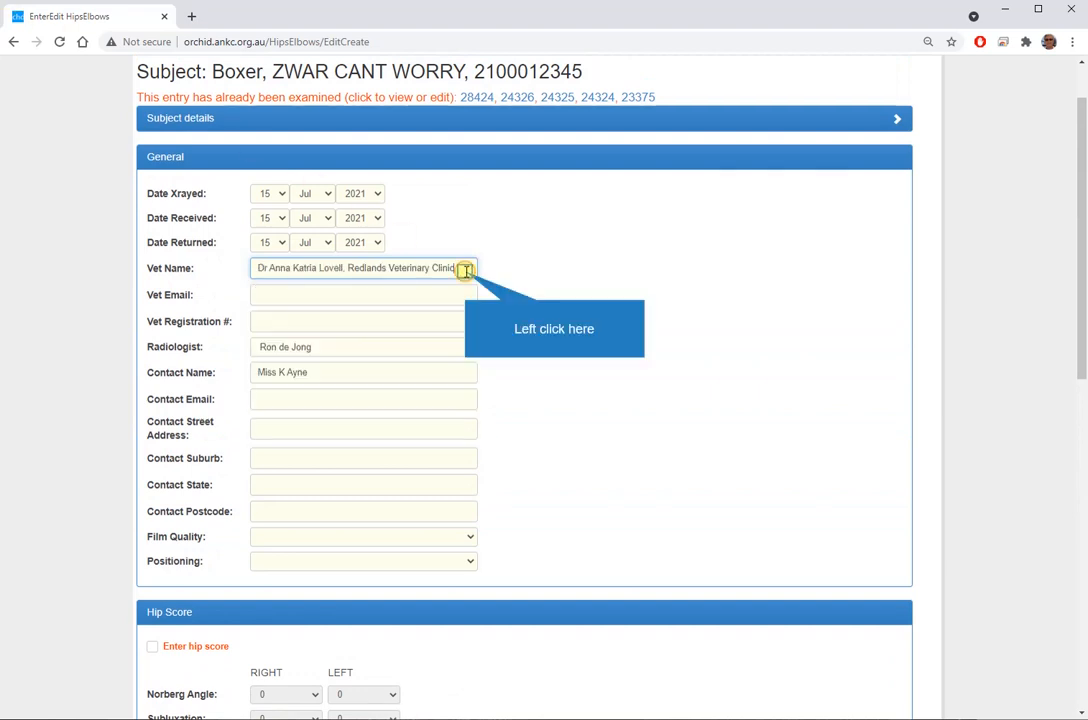
Replace the vet name by looking up "re" and choosing Albany Creek Veterinary Surgery
{"action": "left_click_drag", "start_coordinate": [465, 270], "coordinate": [253, 274]}
{"action": "type", "text": "re"}
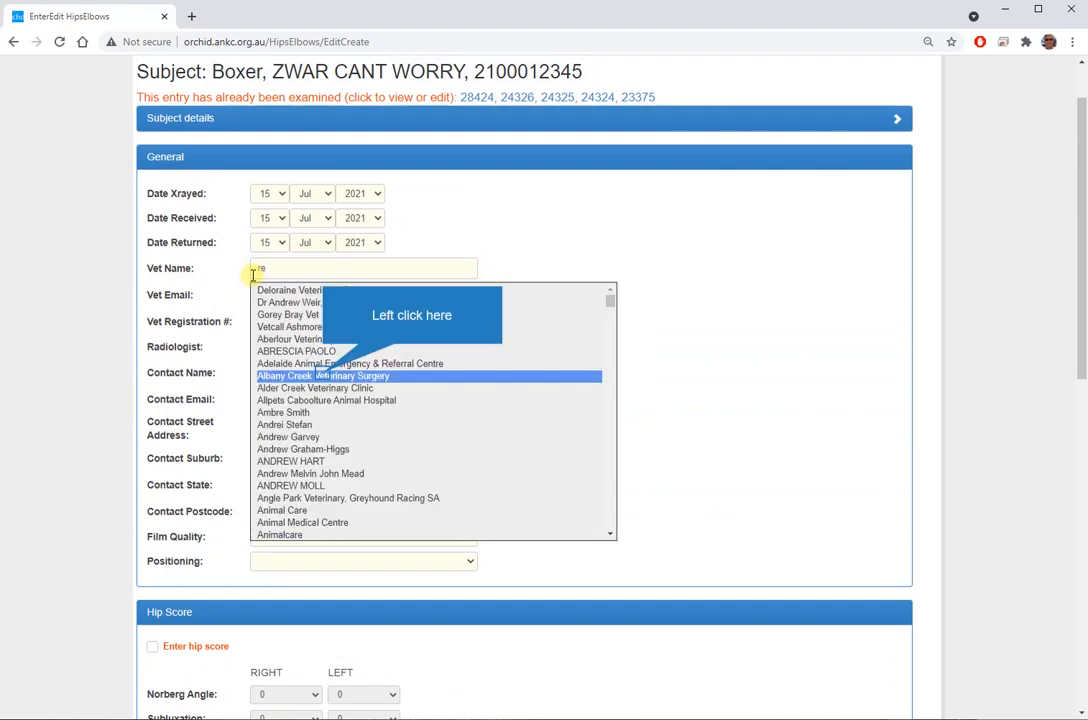
{"action": "left_click", "coordinate": [322, 375]}
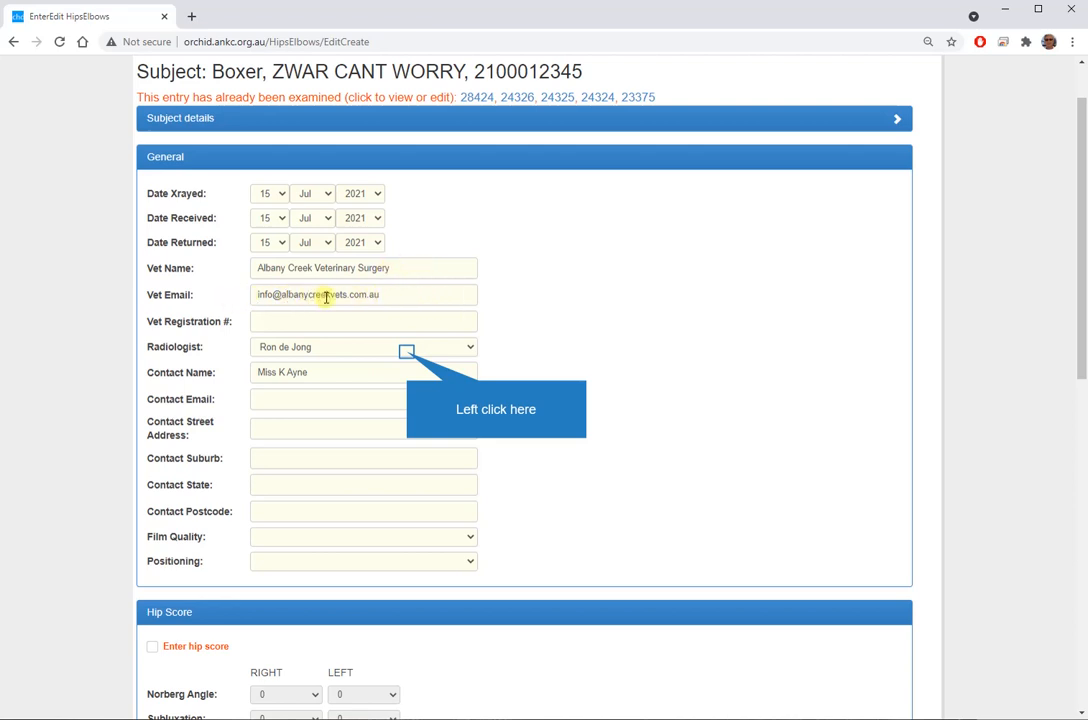
Examine the Radiologist field and the owner information in the Subject details section, leaving that section collapsed
{"action": "left_click", "coordinate": [407, 352]}
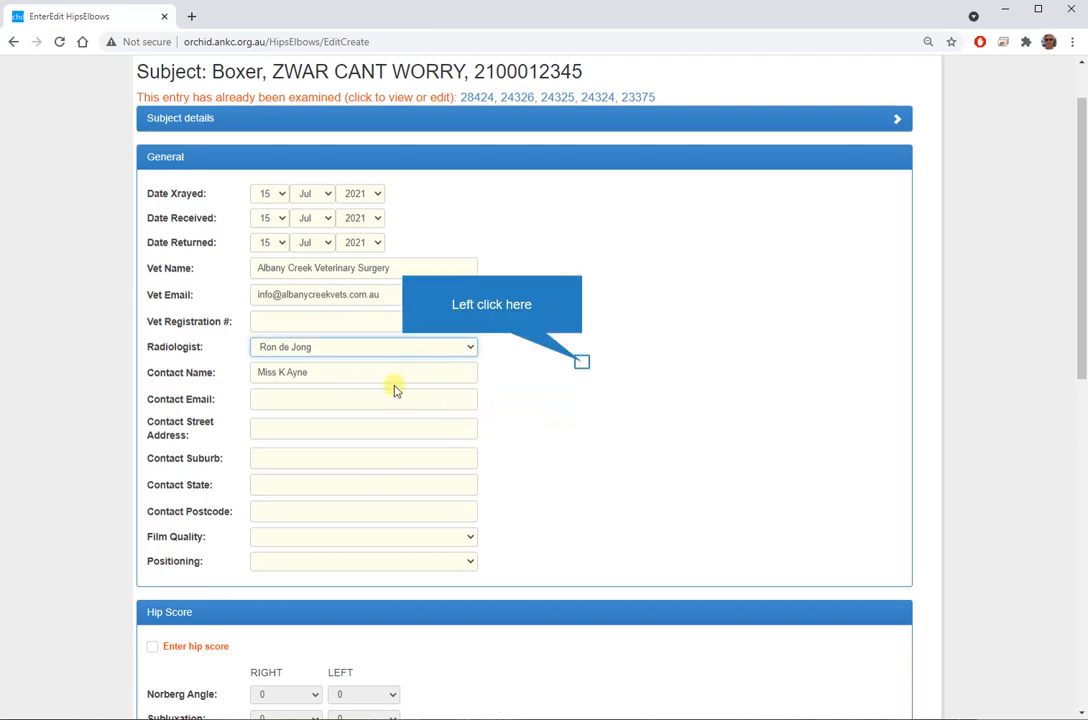
{"action": "left_click", "coordinate": [582, 364]}
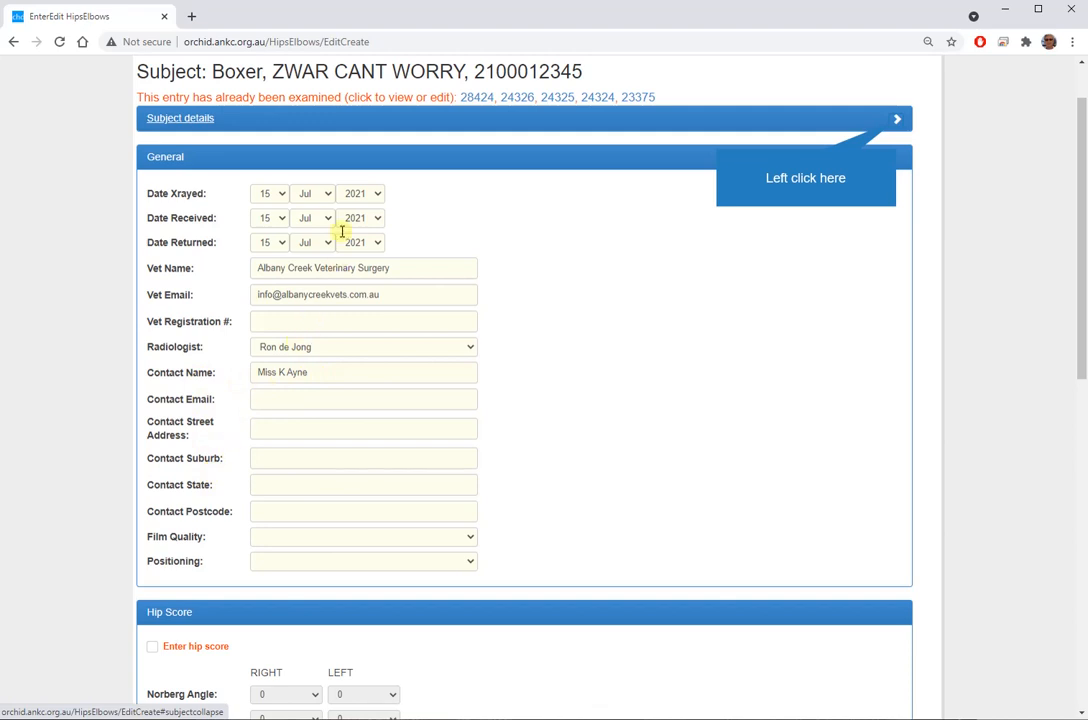
{"action": "left_click", "coordinate": [897, 121]}
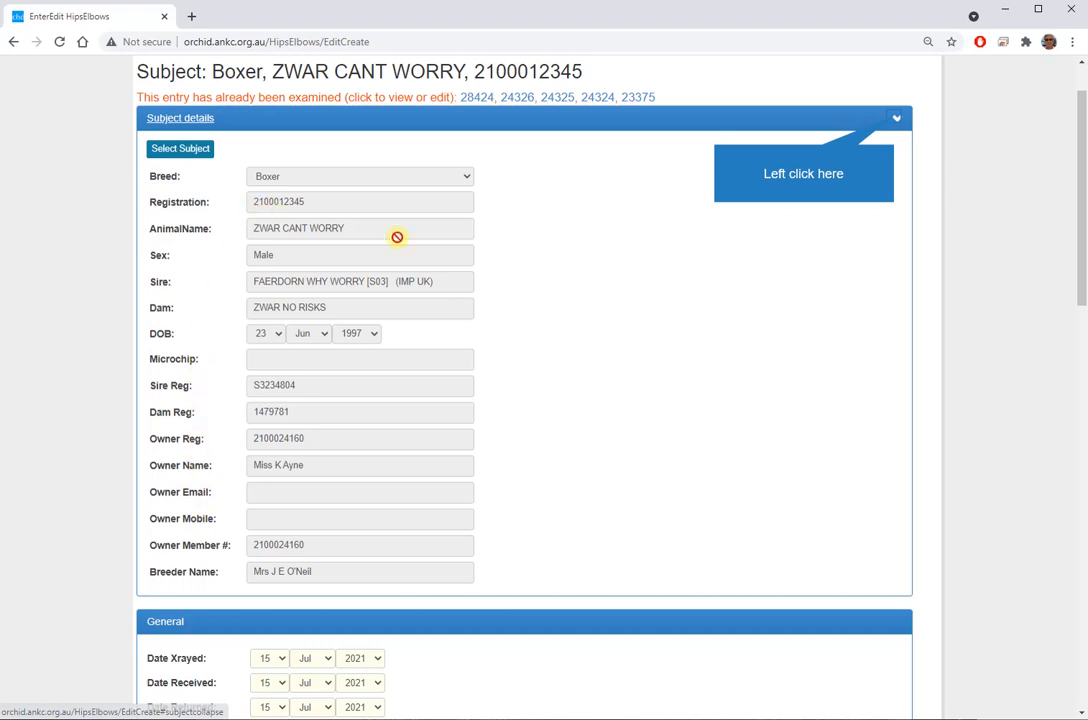
{"action": "left_click", "coordinate": [895, 121]}
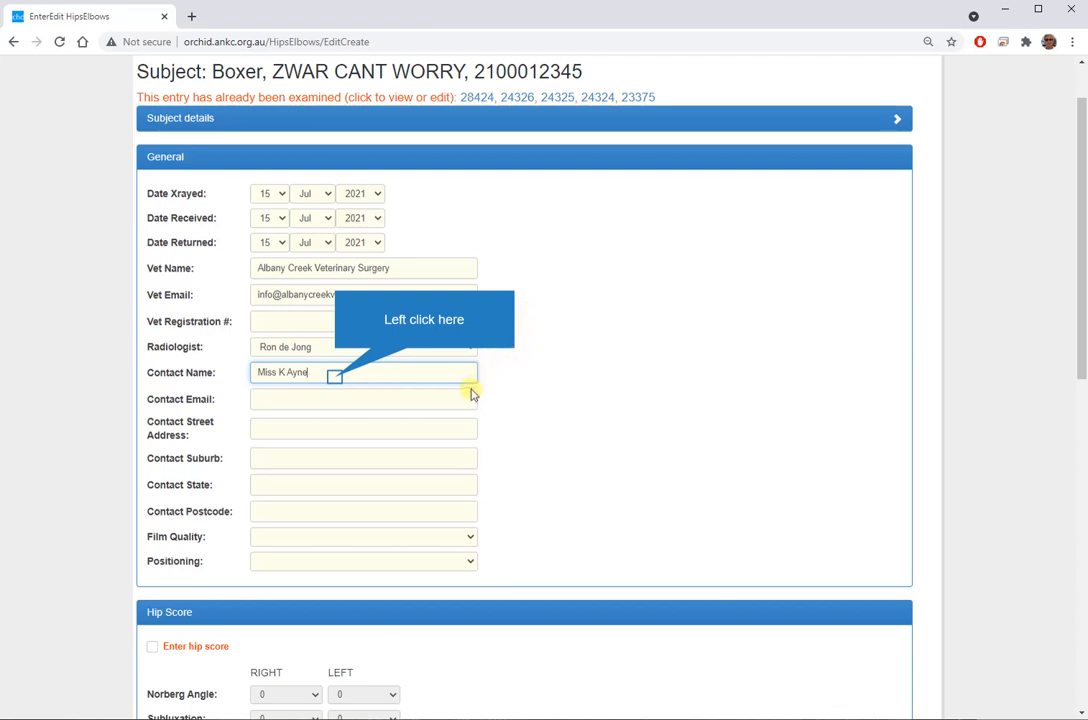
Fill in the contact's email, street address and suburb with placeholder text, leaving the contact name as it is
{"action": "left_click", "coordinate": [335, 375]}
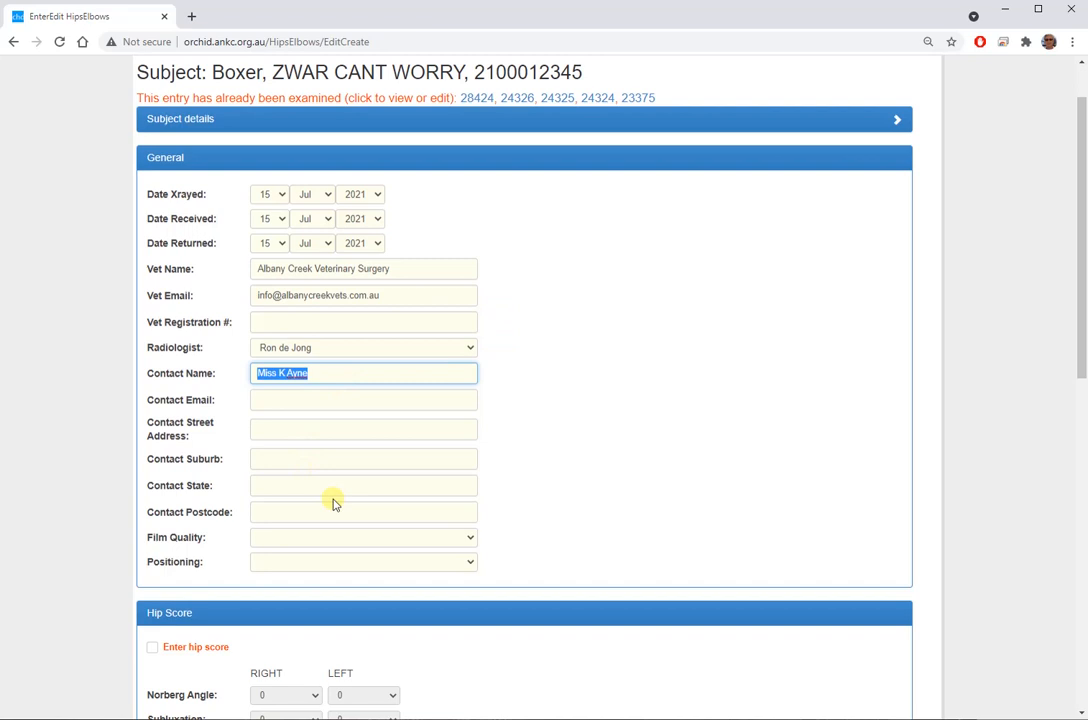
{"action": "scroll", "coordinate": [400, 457], "scroll_direction": "up", "scroll_amount": 1}
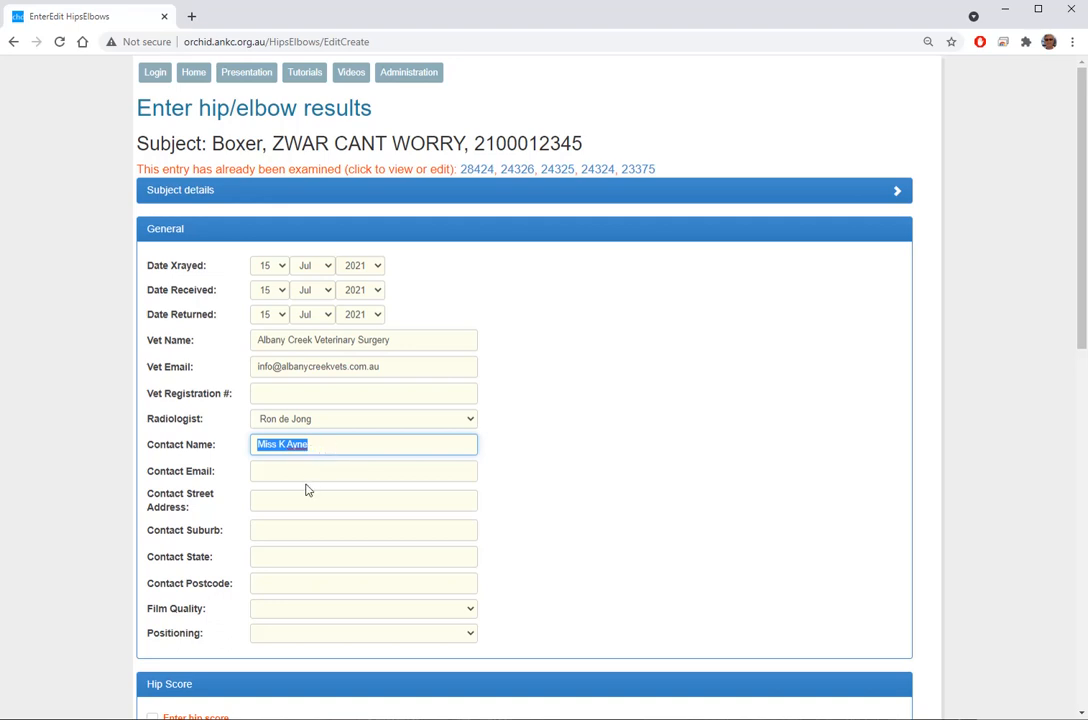
{"action": "key", "text": "Tab"}
{"action": "type", "text": "x"}
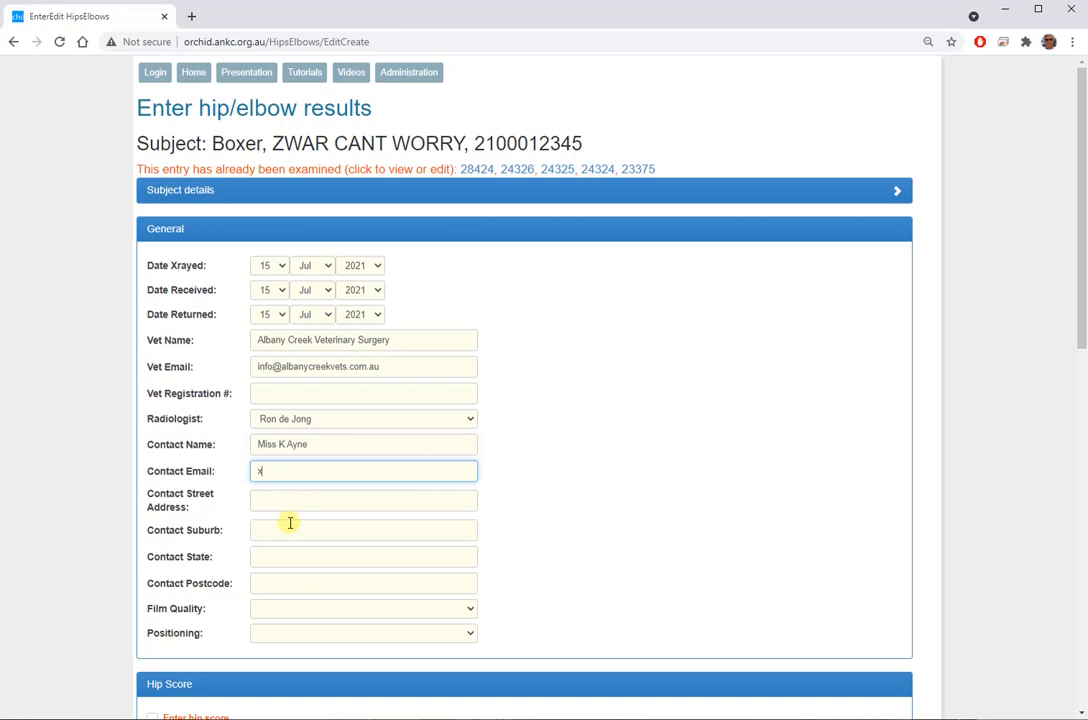
{"action": "type", "text": "cvav"}
{"action": "left_click", "coordinate": [283, 501]}
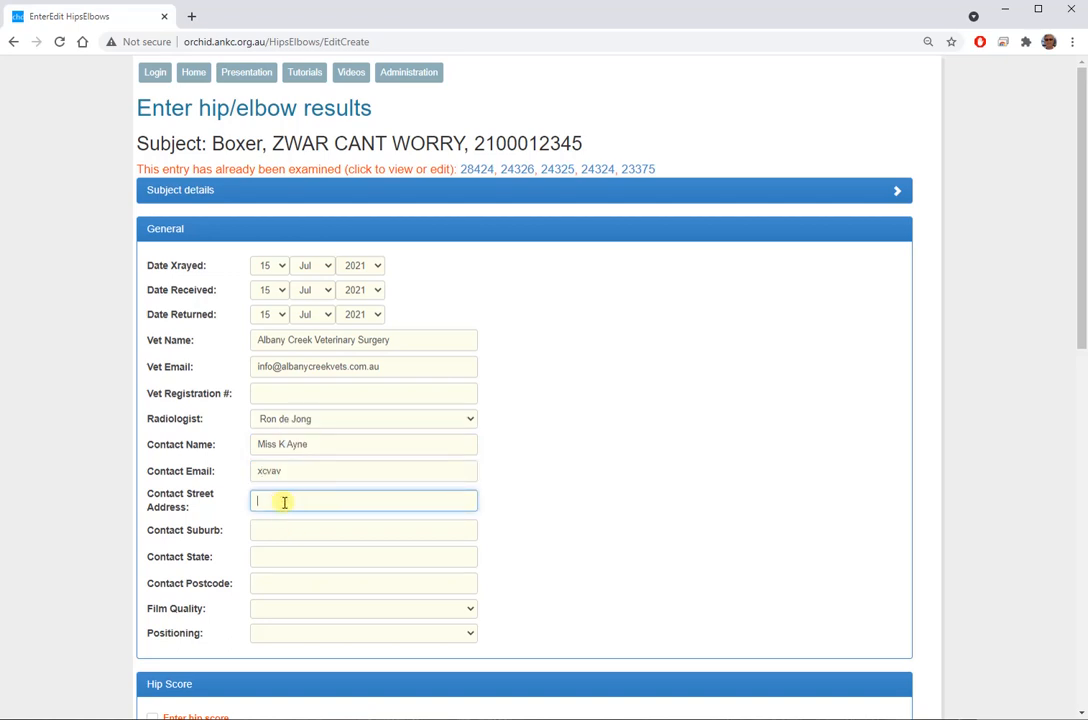
{"action": "type", "text": "vsdfd"}
{"action": "left_click", "coordinate": [287, 538]}
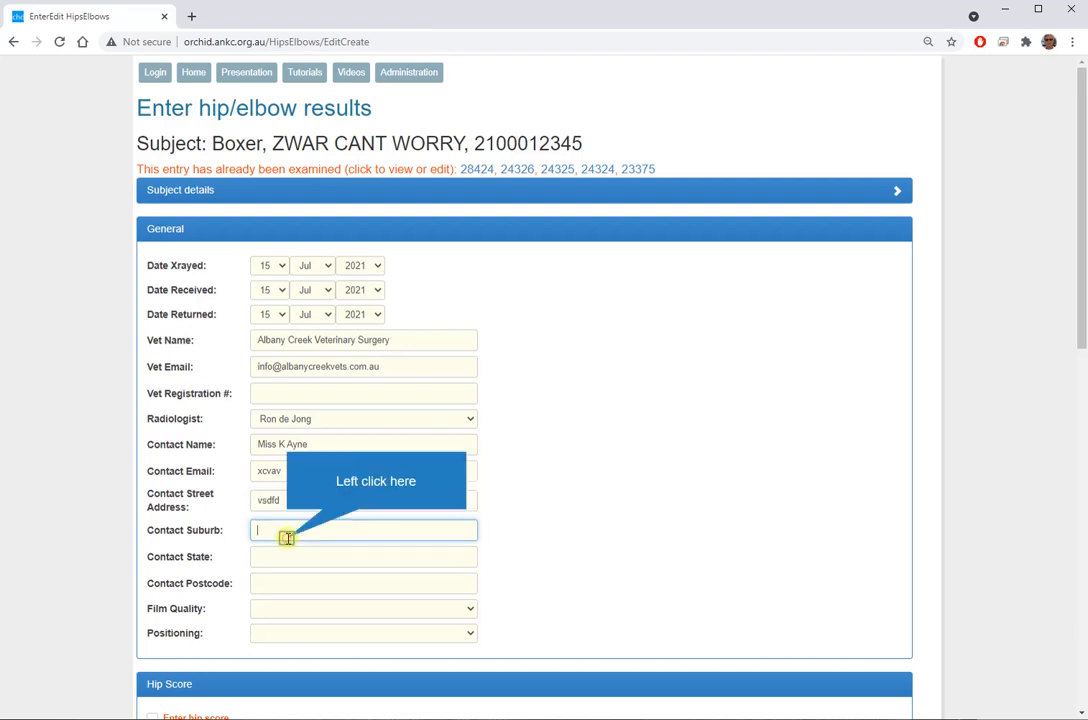
{"action": "type", "text": "f"}
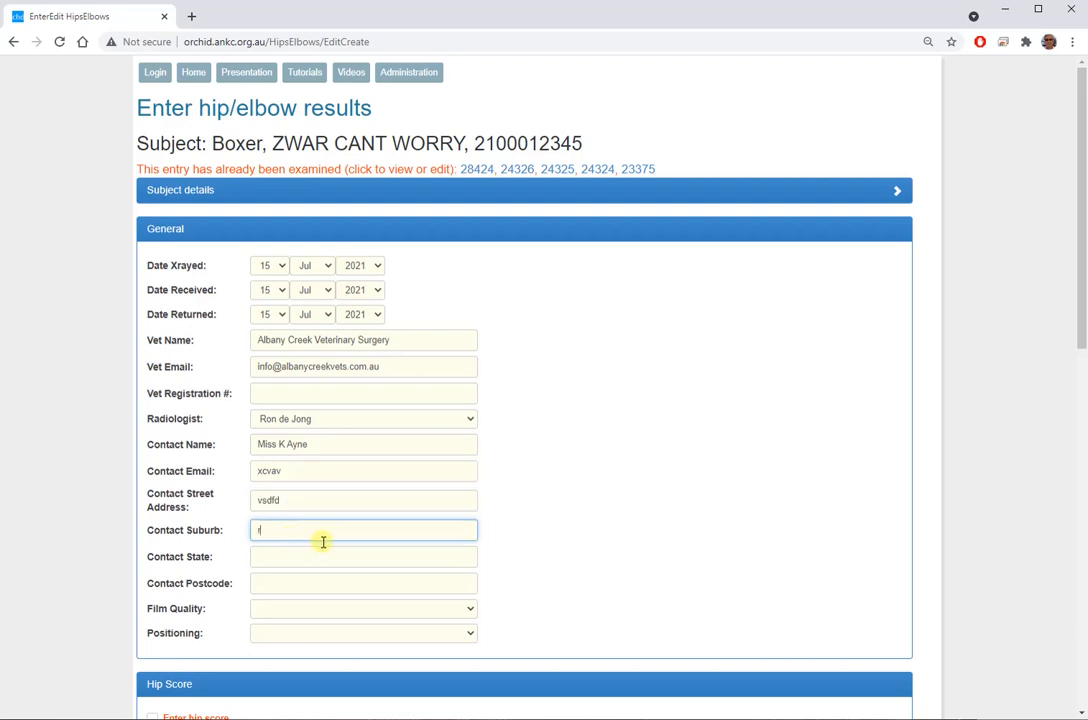
{"action": "type", "text": "e"}
{"action": "left_click", "coordinate": [331, 549]}
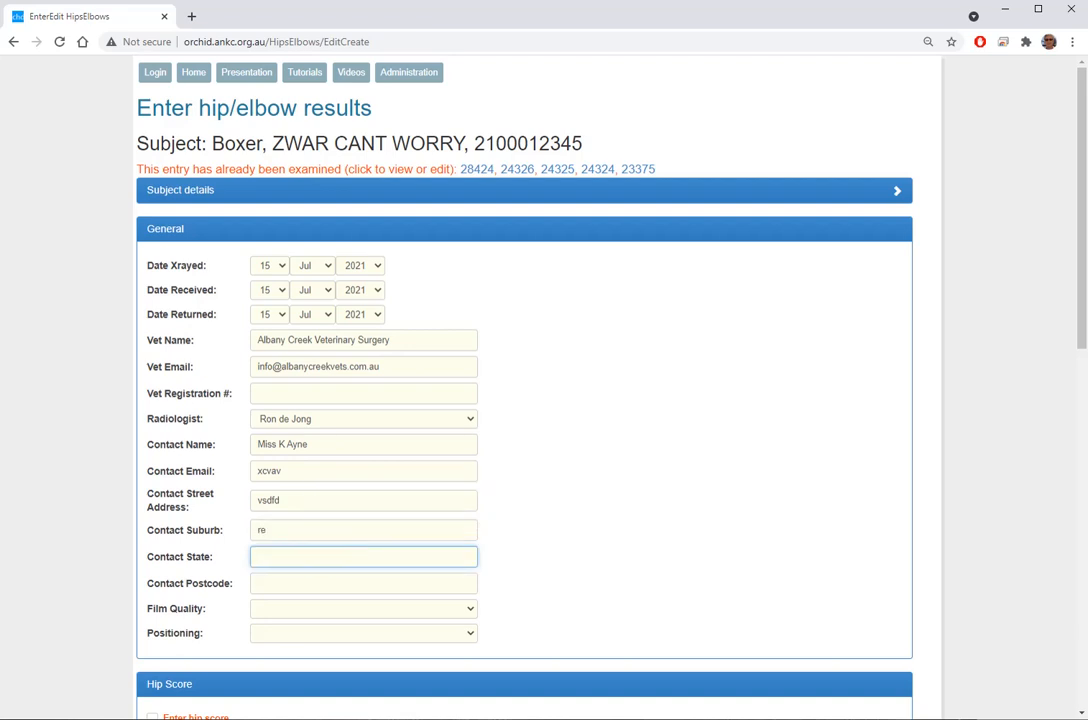
Set the film quality to Satisfactory and the positioning to Tilted laterally right
{"action": "scroll", "coordinate": [345, 542], "scroll_direction": "down", "scroll_amount": 4}
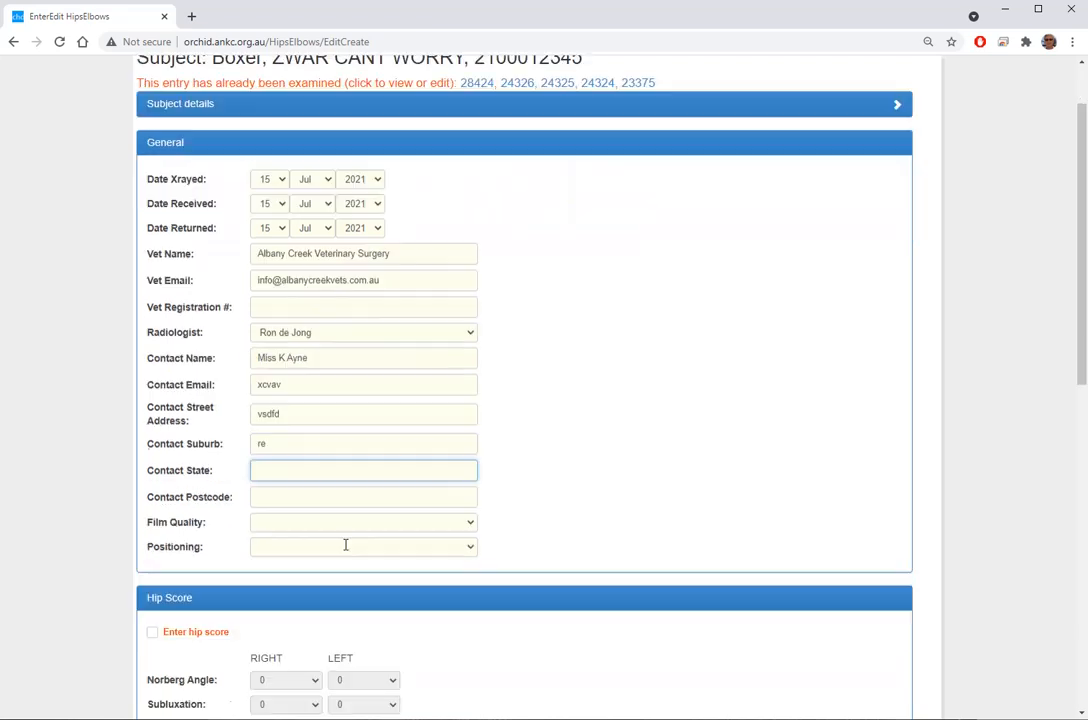
{"action": "left_click", "coordinate": [380, 249]}
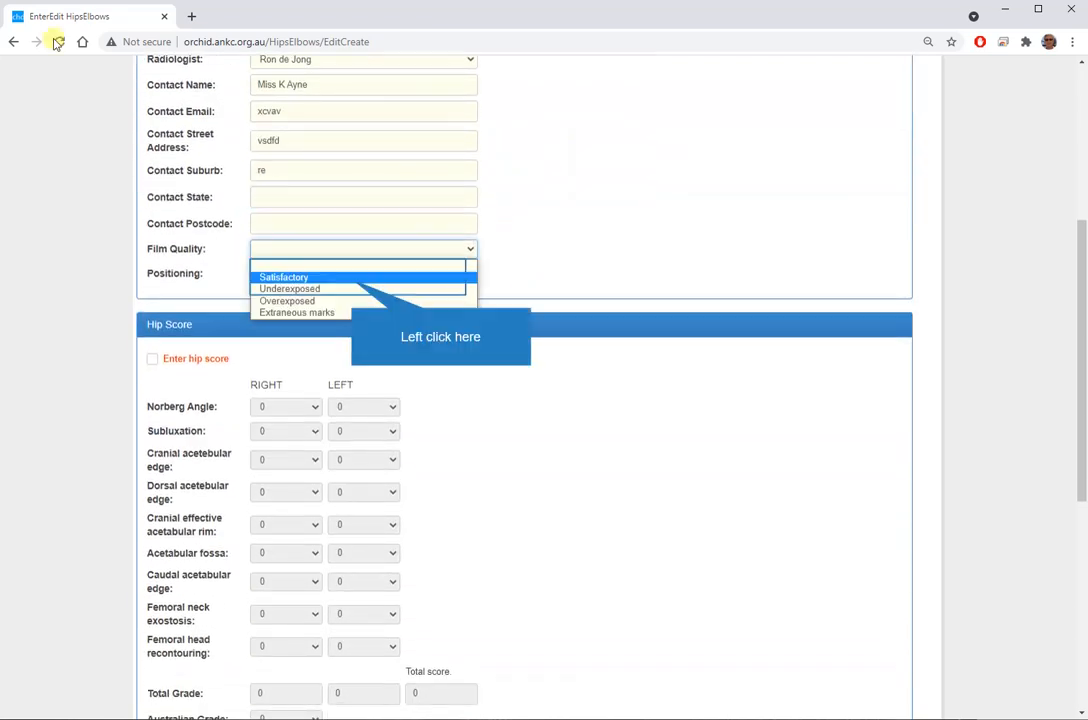
{"action": "left_click", "coordinate": [351, 279]}
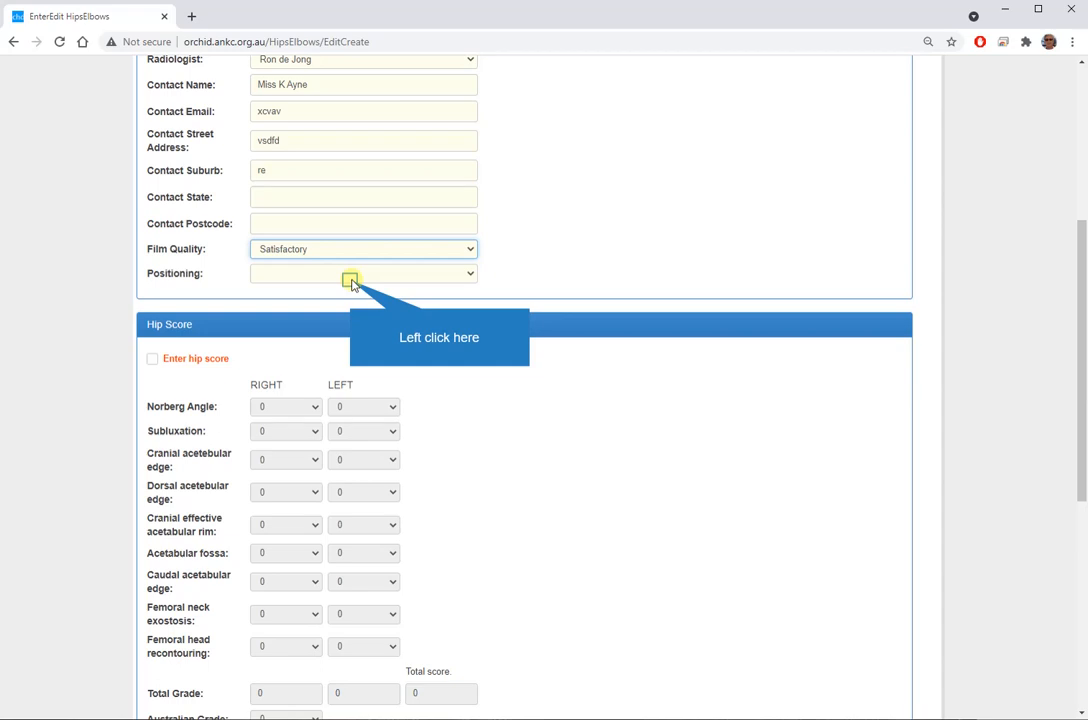
{"action": "left_click", "coordinate": [351, 279]}
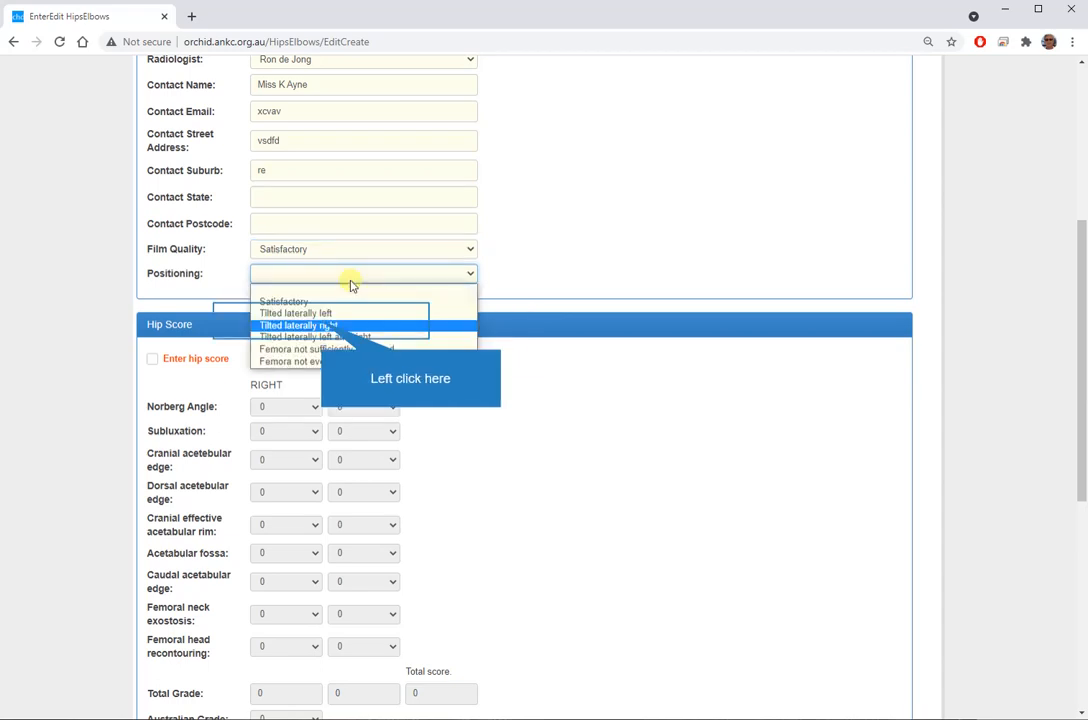
{"action": "left_click", "coordinate": [323, 326]}
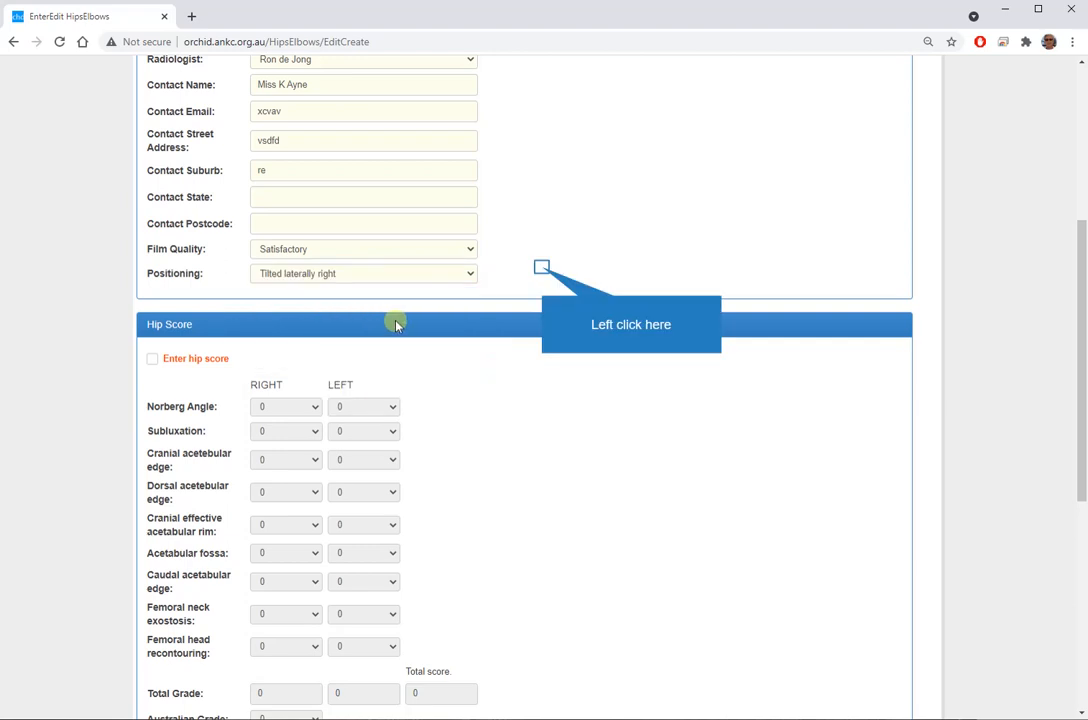
{"action": "left_click", "coordinate": [542, 270]}
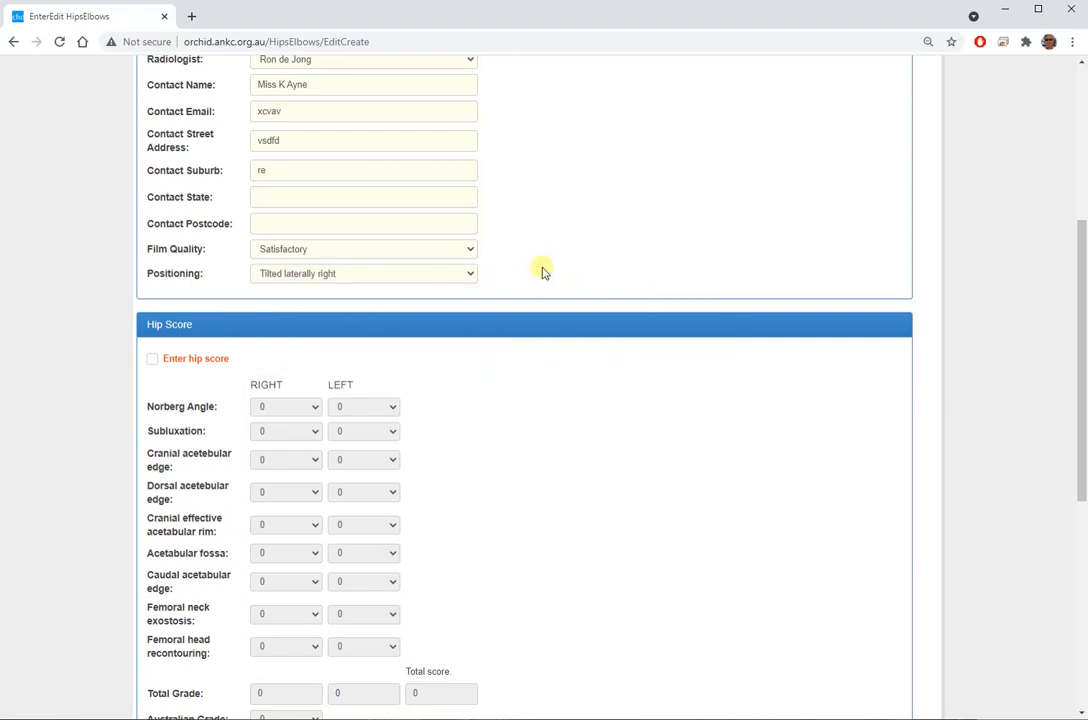
Enable entry of both the hip score and the elbow grade, trying the hip score option off and on again
{"action": "scroll", "coordinate": [573, 395], "scroll_direction": "down", "scroll_amount": 3}
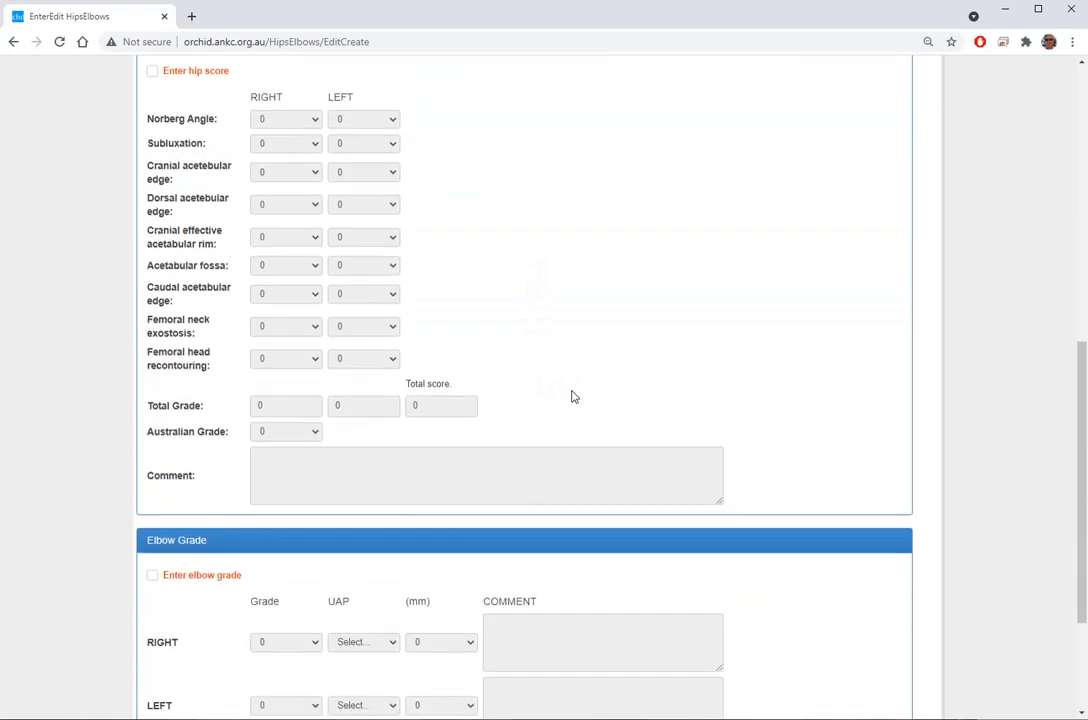
{"action": "scroll", "coordinate": [573, 397], "scroll_direction": "down", "scroll_amount": 2}
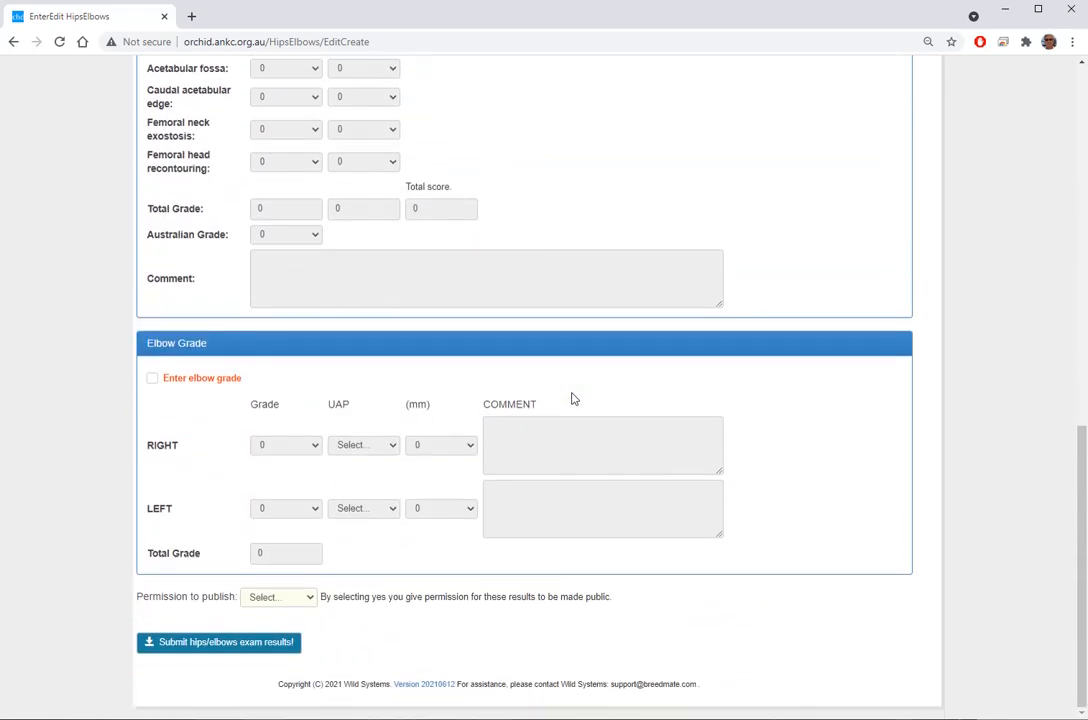
{"action": "scroll", "coordinate": [573, 397], "scroll_direction": "up", "scroll_amount": 4}
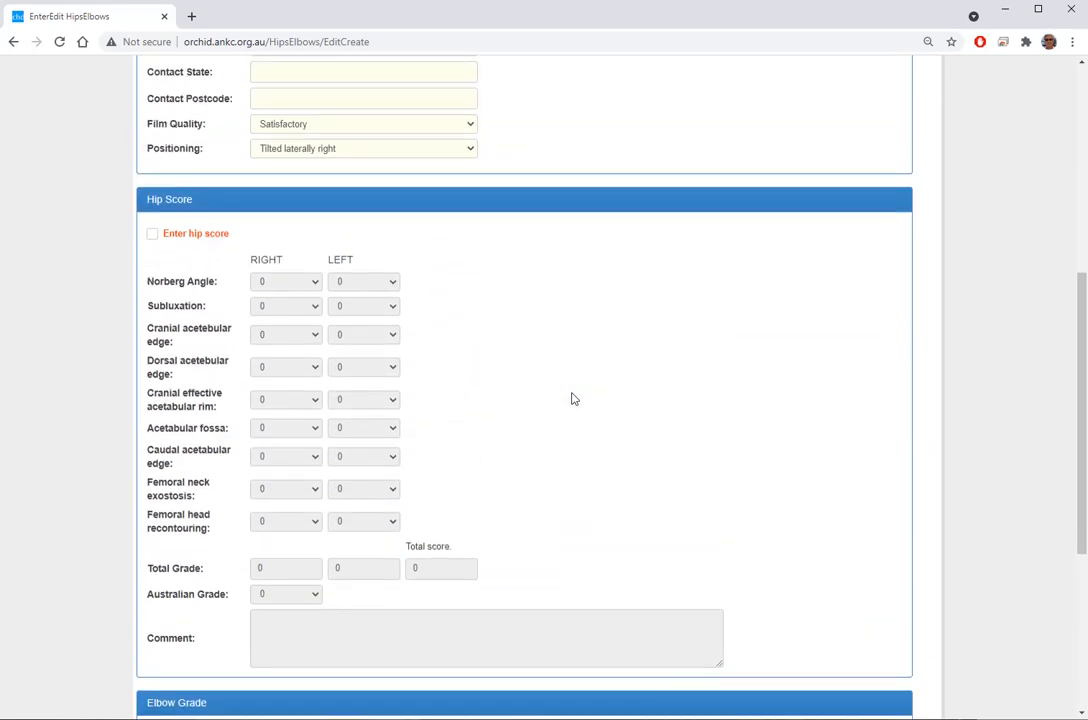
{"action": "scroll", "coordinate": [561, 395], "scroll_direction": "down", "scroll_amount": 4}
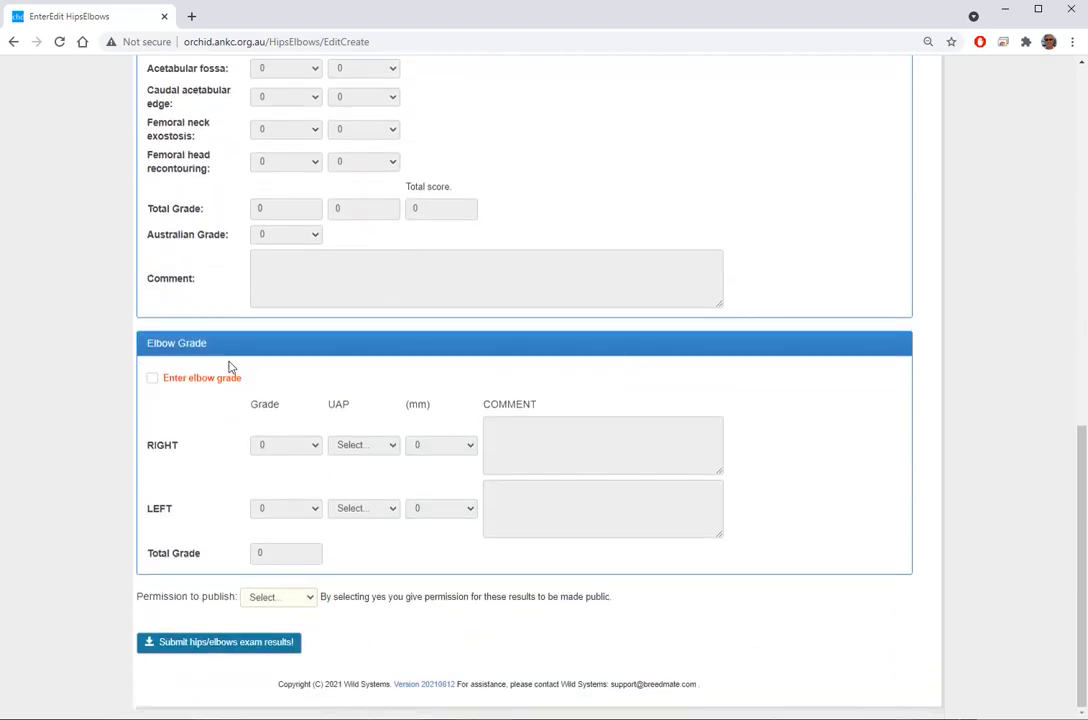
{"action": "scroll", "coordinate": [231, 366], "scroll_direction": "up", "scroll_amount": 2}
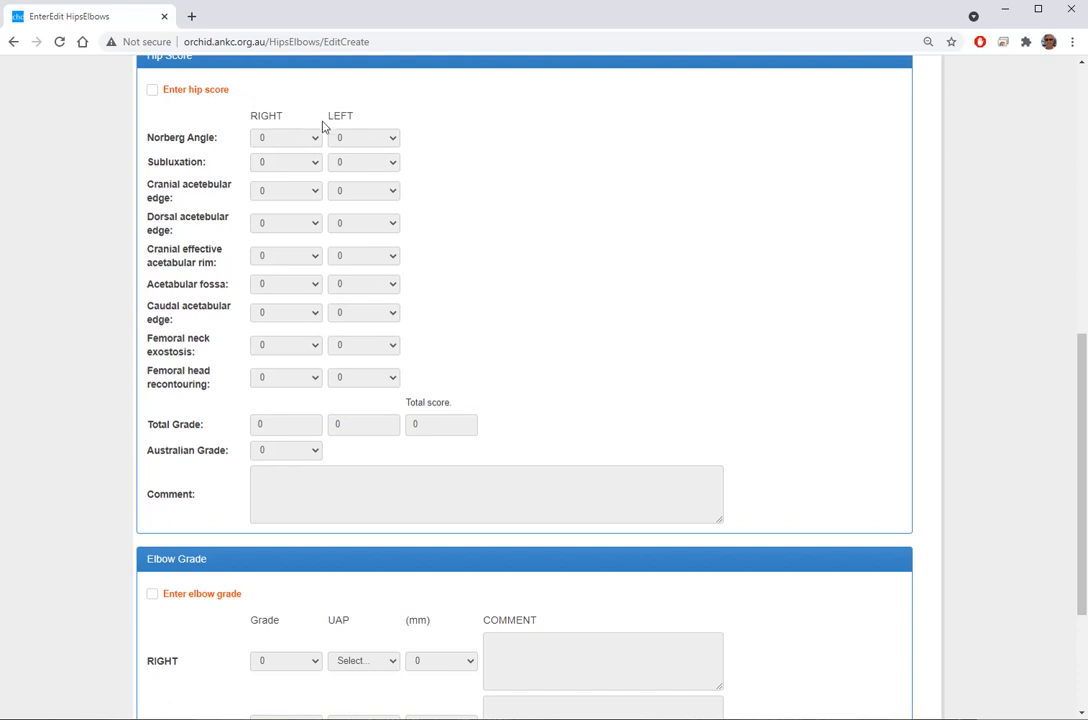
{"action": "left_click", "coordinate": [152, 90]}
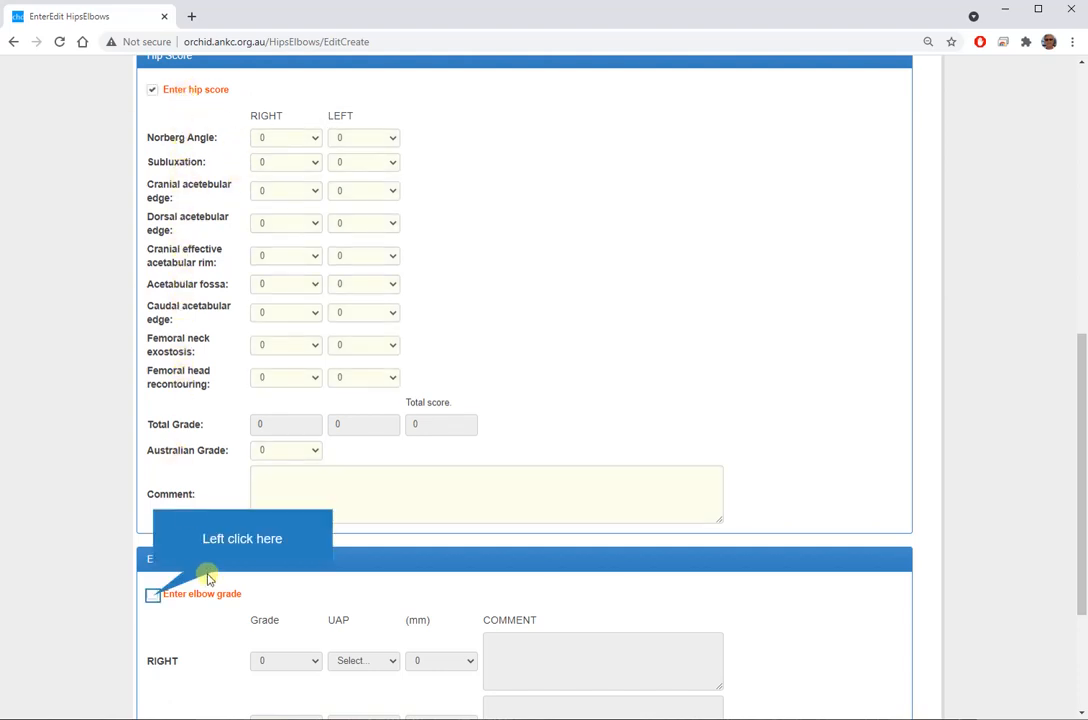
{"action": "left_click", "coordinate": [155, 598]}
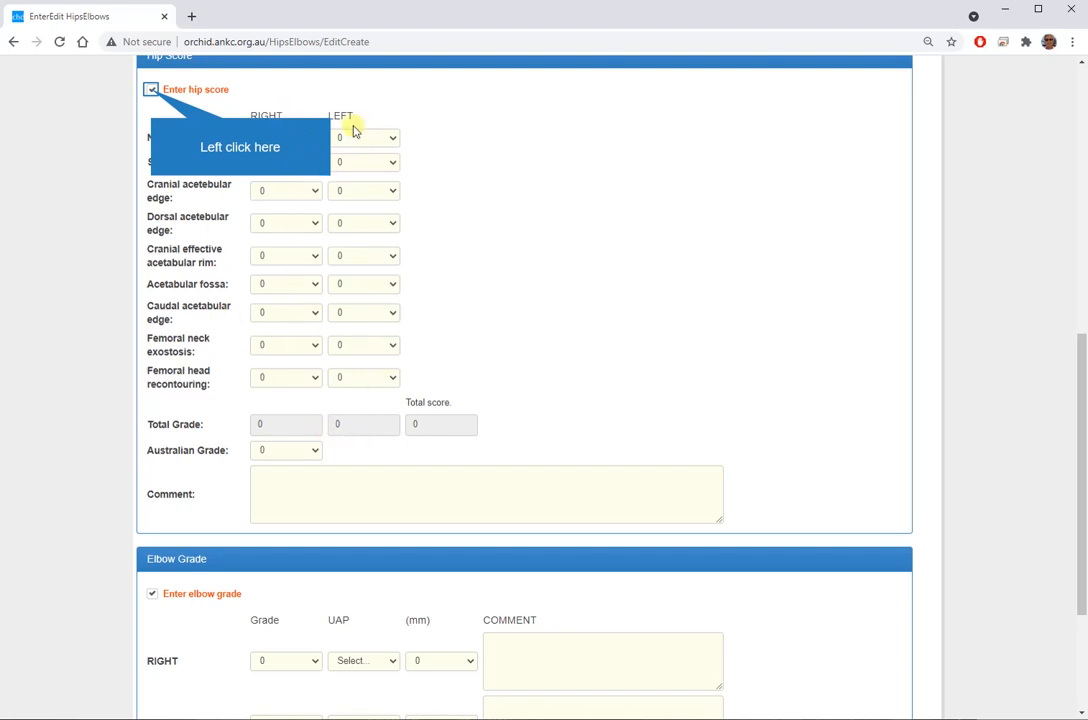
{"action": "left_click", "coordinate": [151, 91]}
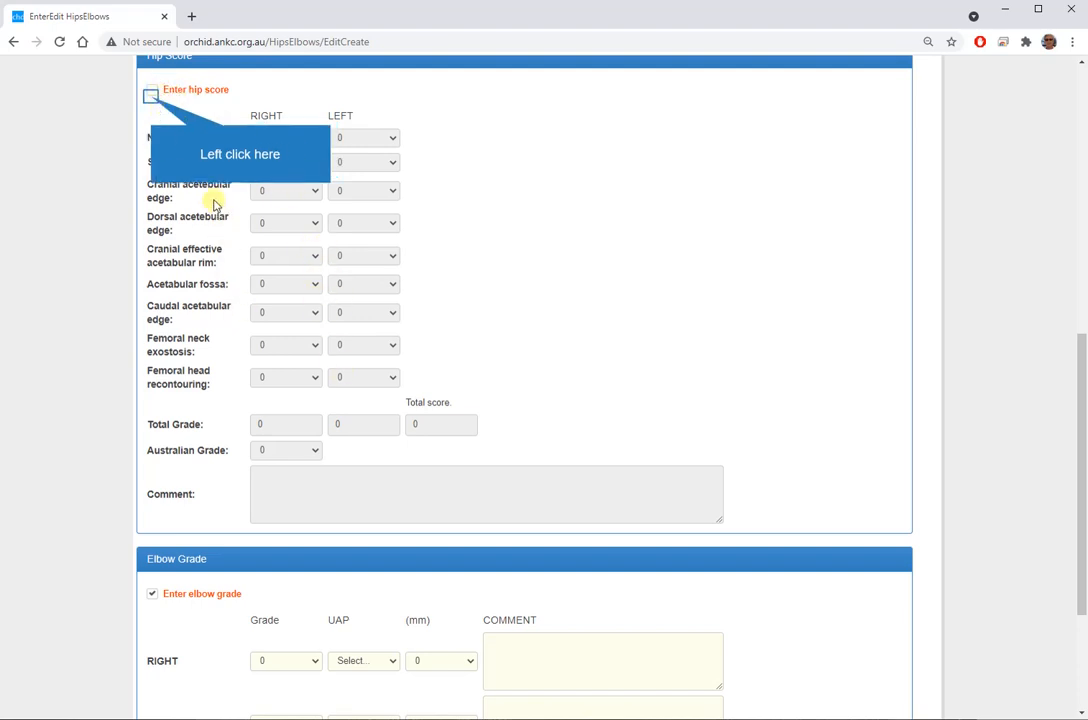
{"action": "left_click", "coordinate": [151, 90]}
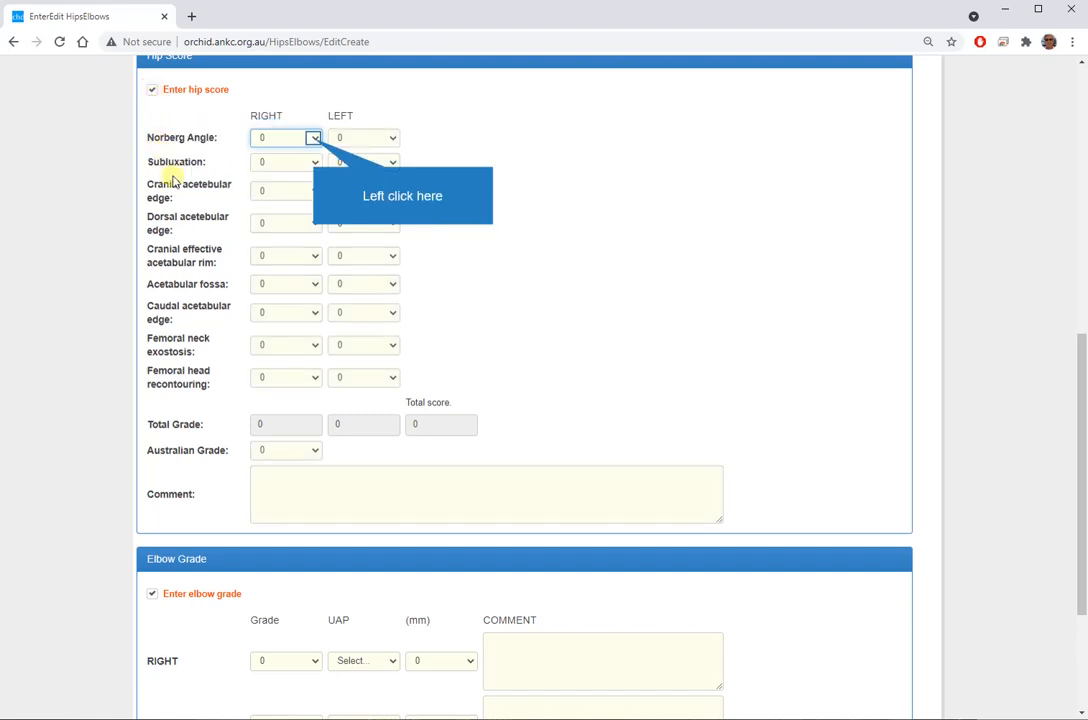
Score the right Norberg angle as 5 and the left dorsal acetabular edge as 2
{"action": "left_click", "coordinate": [312, 138]}
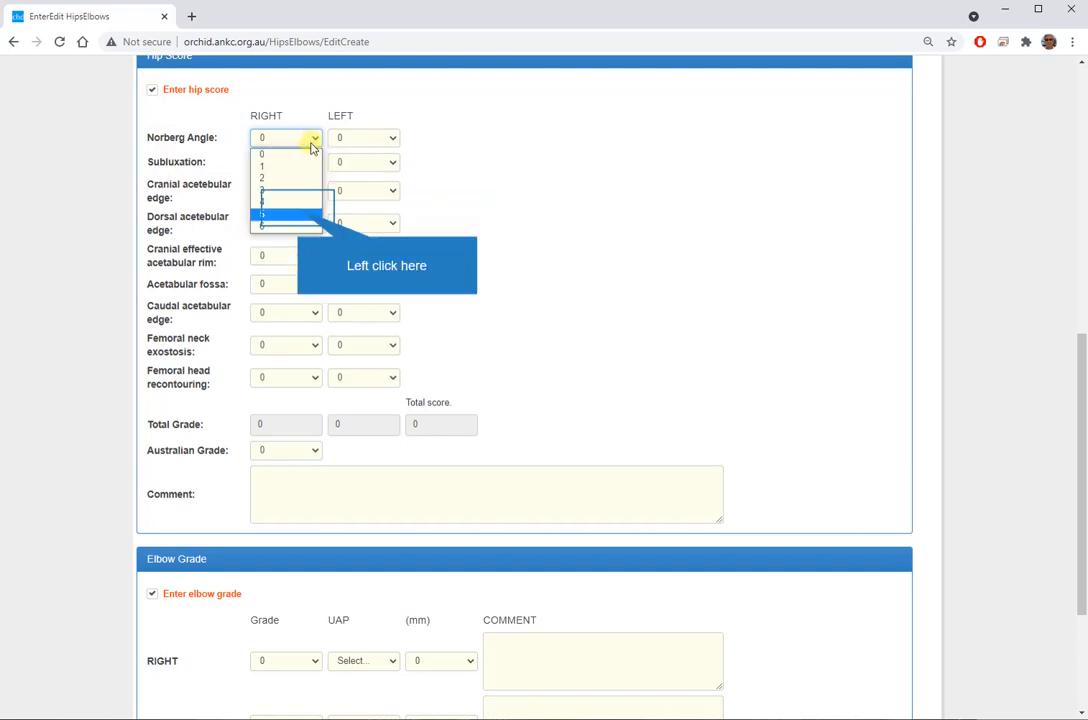
{"action": "left_click", "coordinate": [297, 214]}
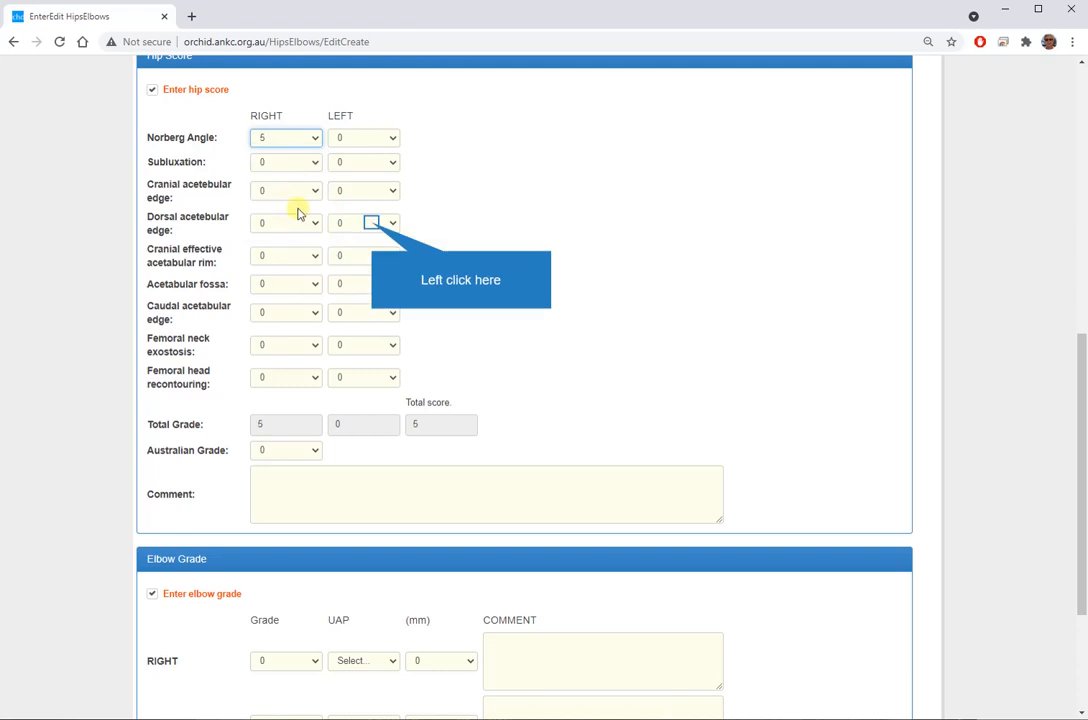
{"action": "left_click", "coordinate": [372, 224]}
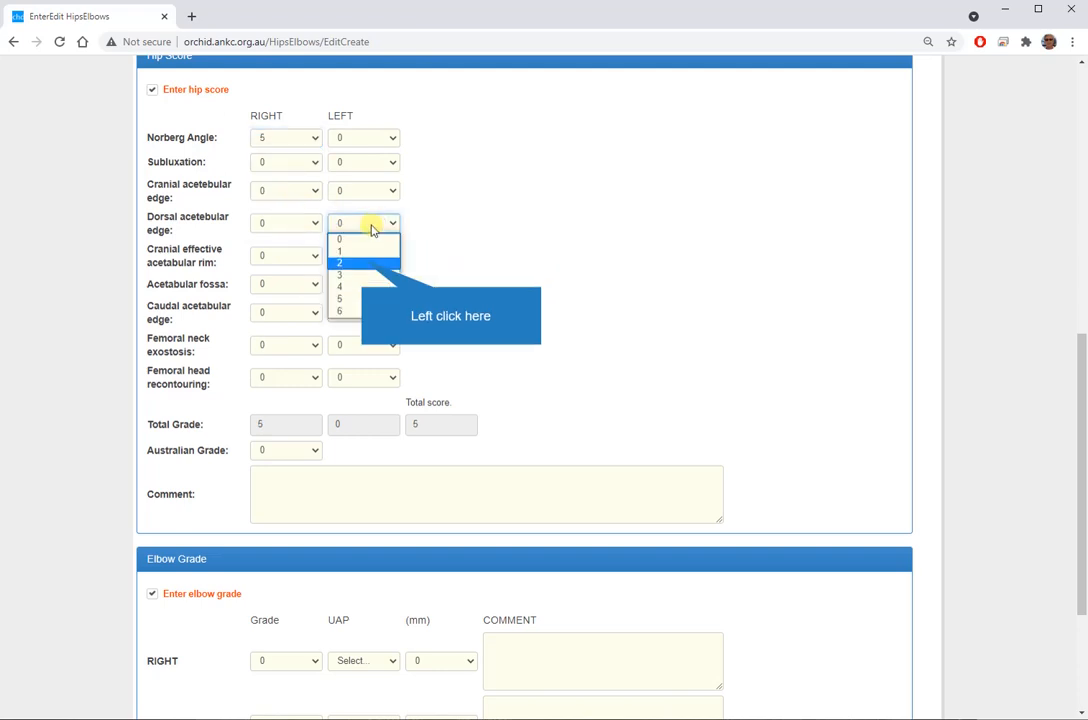
{"action": "left_click", "coordinate": [352, 261]}
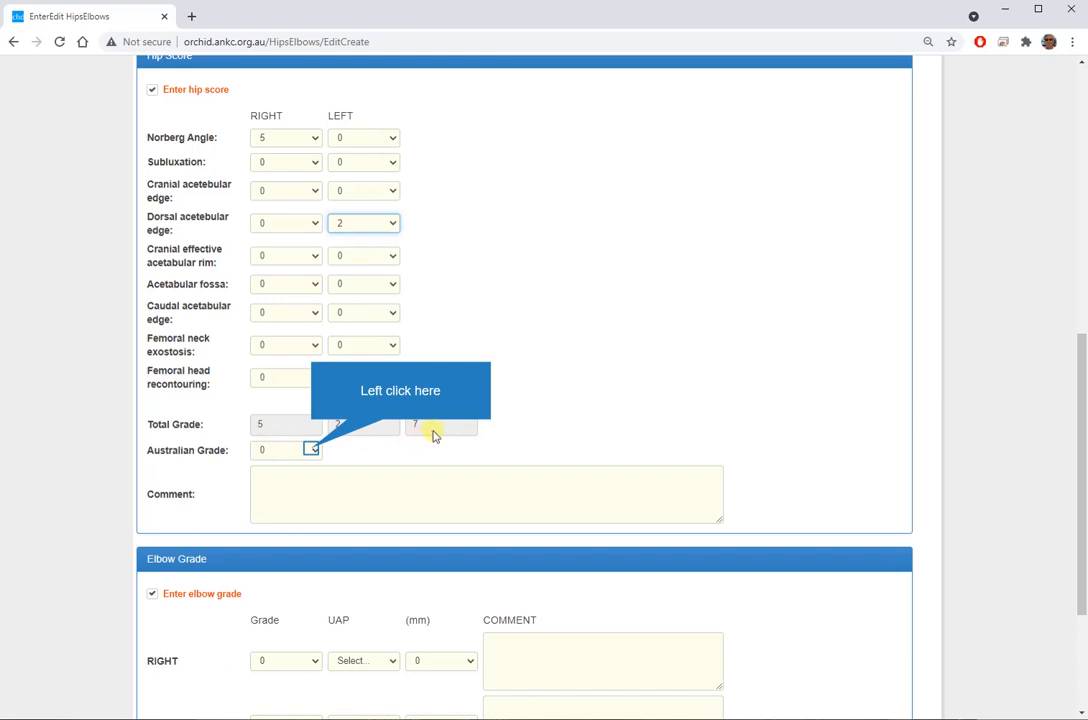
Set the hip score's Australian grade to 4 and enter the comment "daadfsf"
{"action": "left_click", "coordinate": [312, 452]}
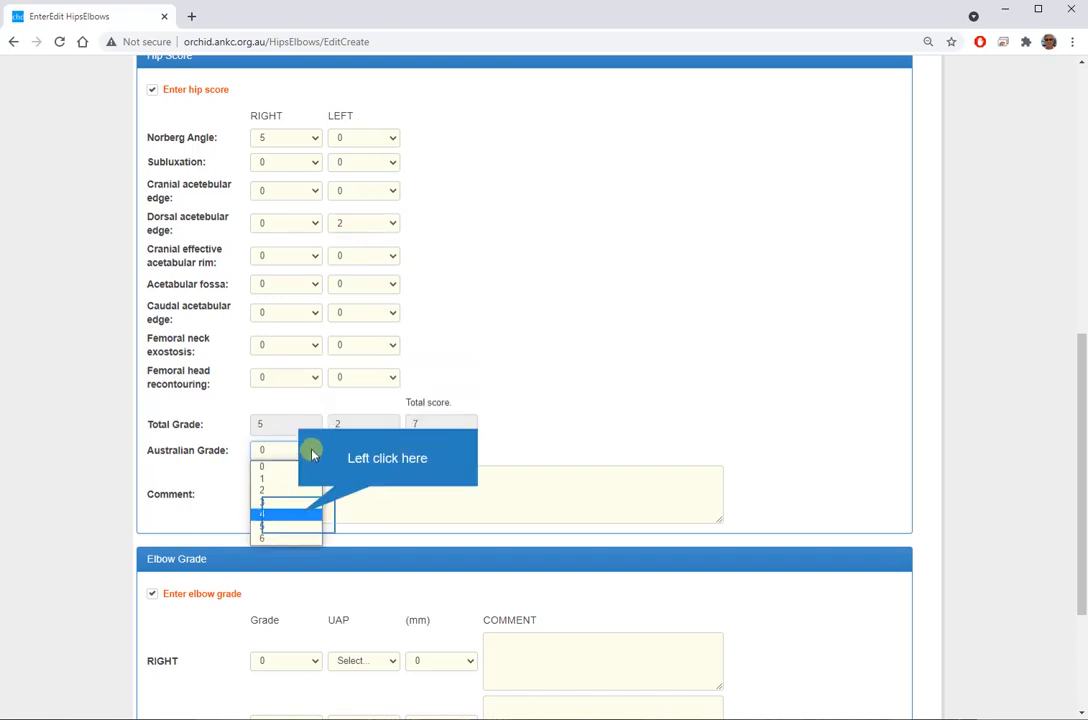
{"action": "left_click", "coordinate": [299, 514]}
{"action": "left_click", "coordinate": [299, 519]}
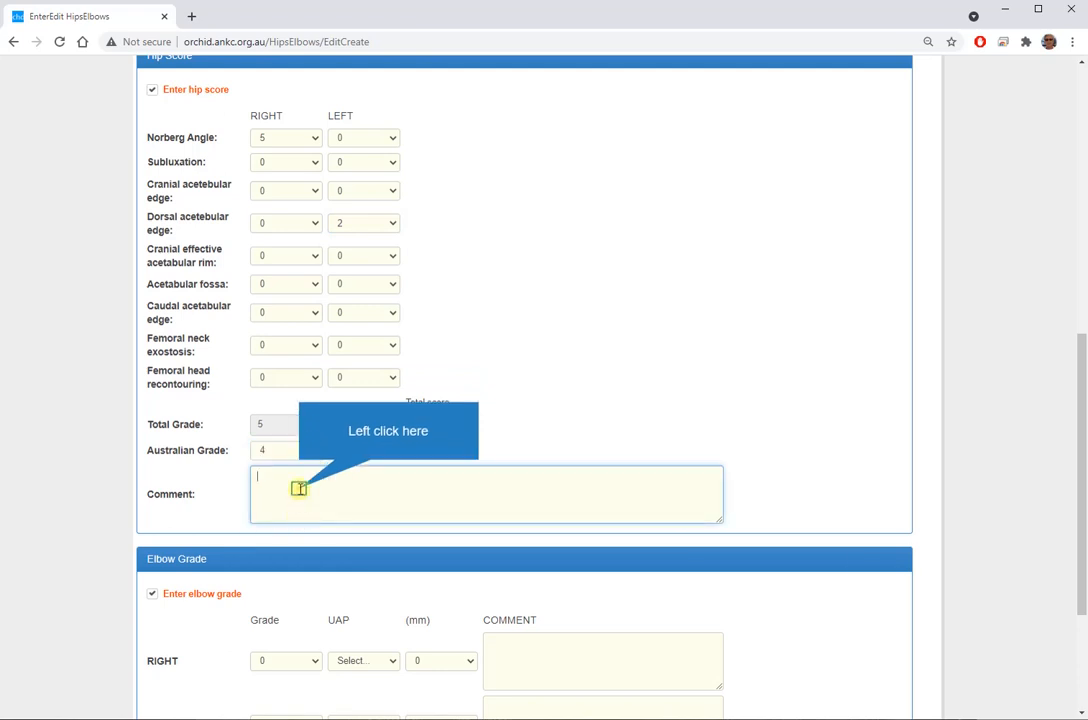
{"action": "type", "text": "d"}
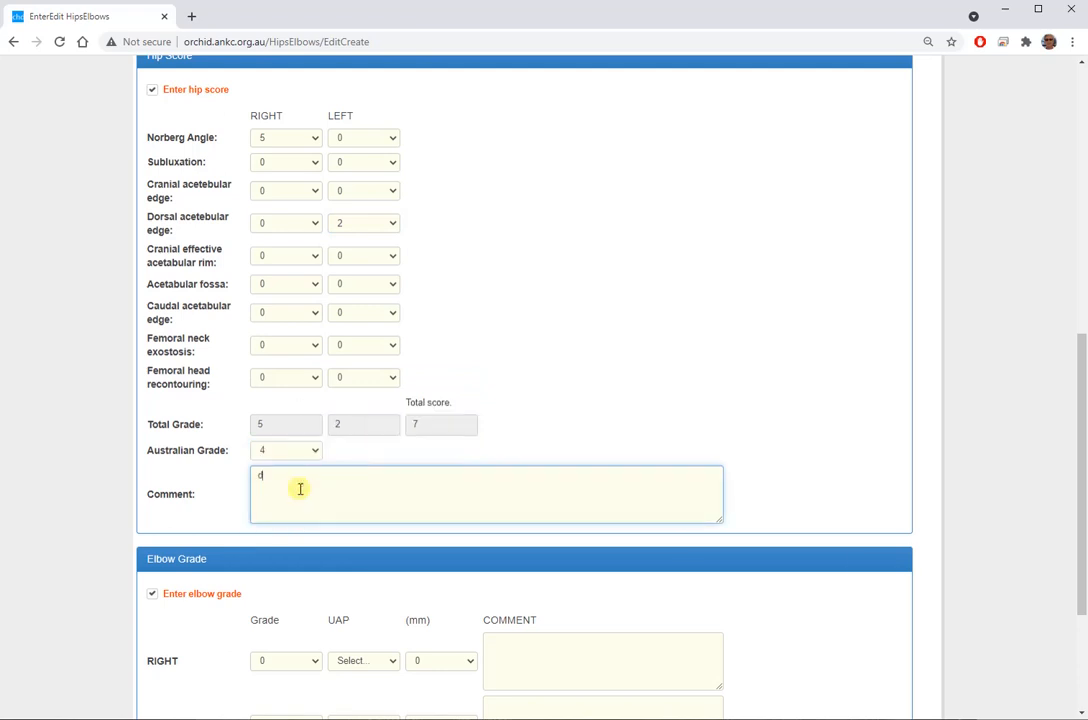
{"action": "type", "text": "aadfsf"}
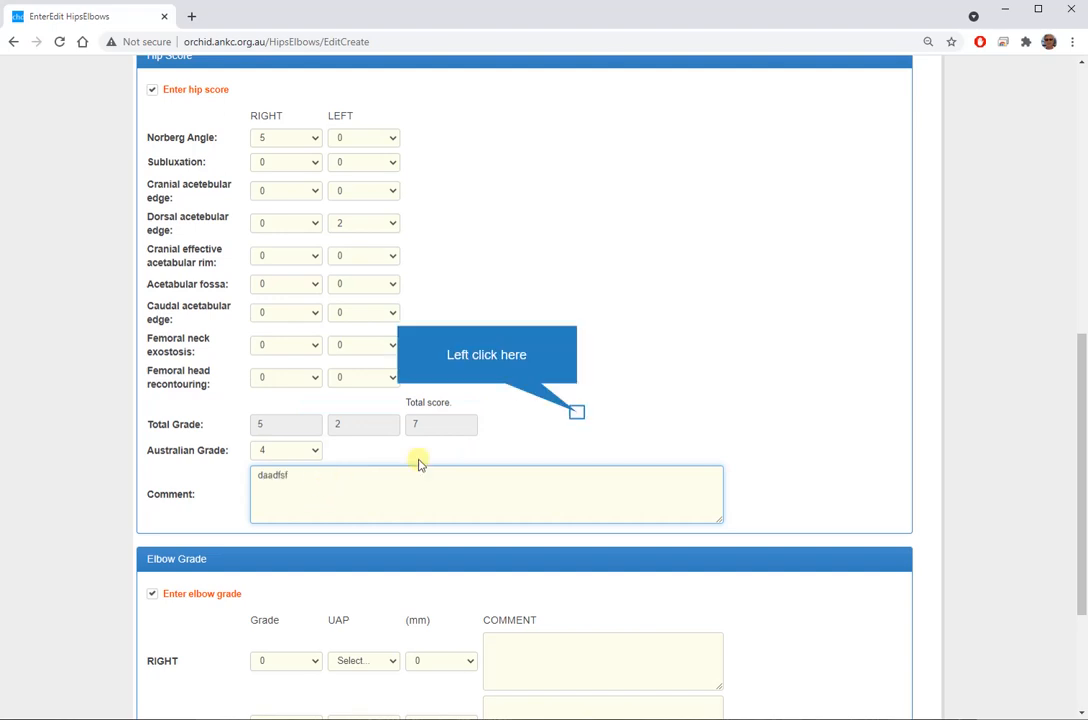
{"action": "left_click", "coordinate": [572, 414]}
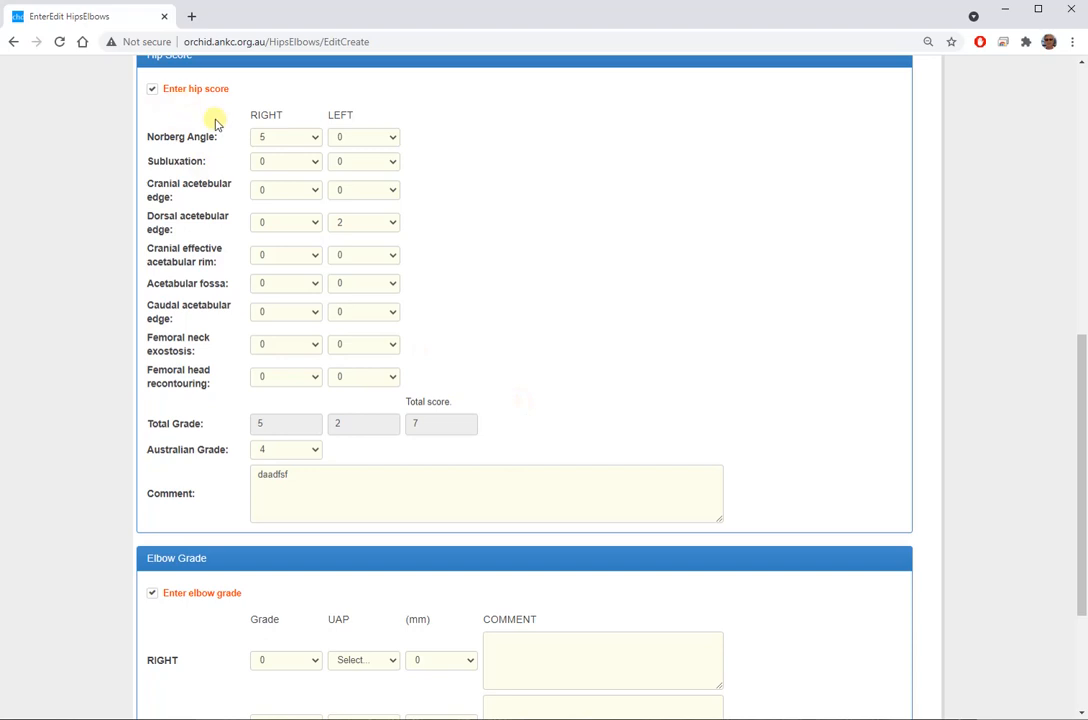
Set the right elbow's grade to 1 and its UAP to Yes in the Elbow Grade section
{"action": "scroll", "coordinate": [505, 185], "scroll_direction": "down", "scroll_amount": 3}
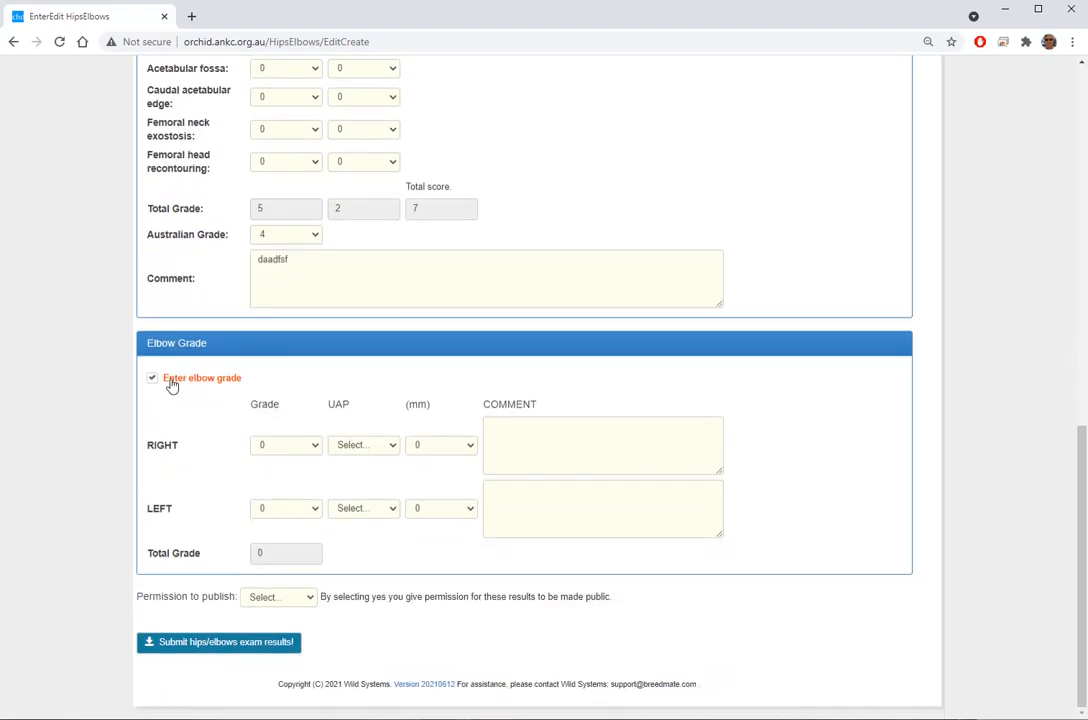
{"action": "left_click", "coordinate": [294, 446]}
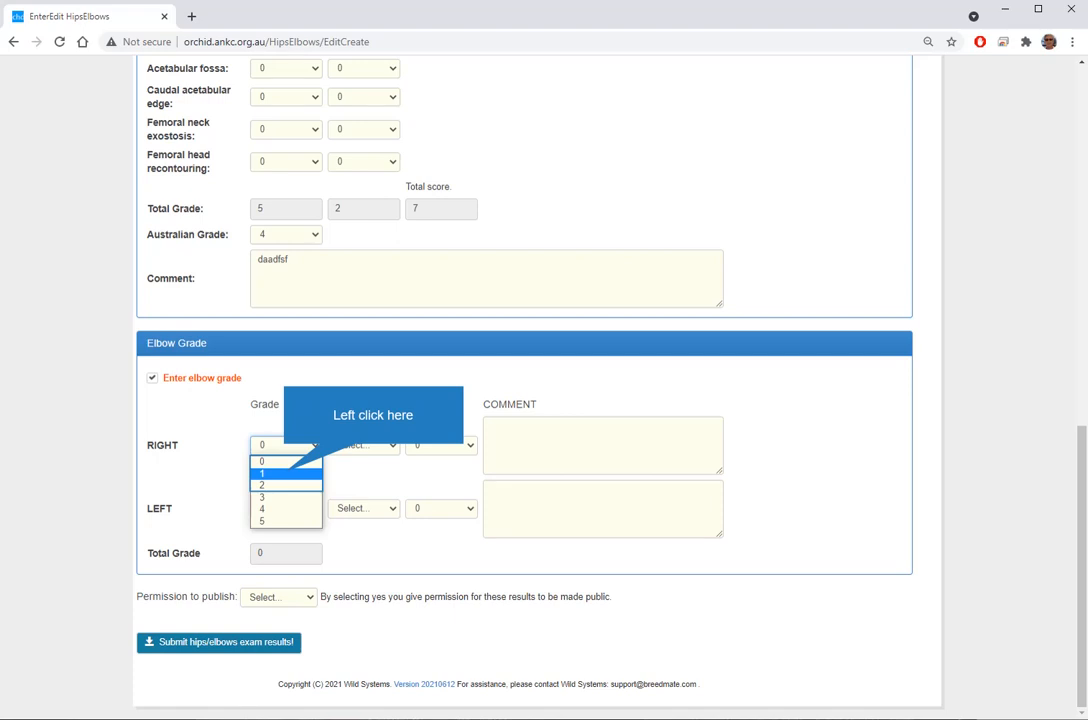
{"action": "left_click", "coordinate": [284, 473]}
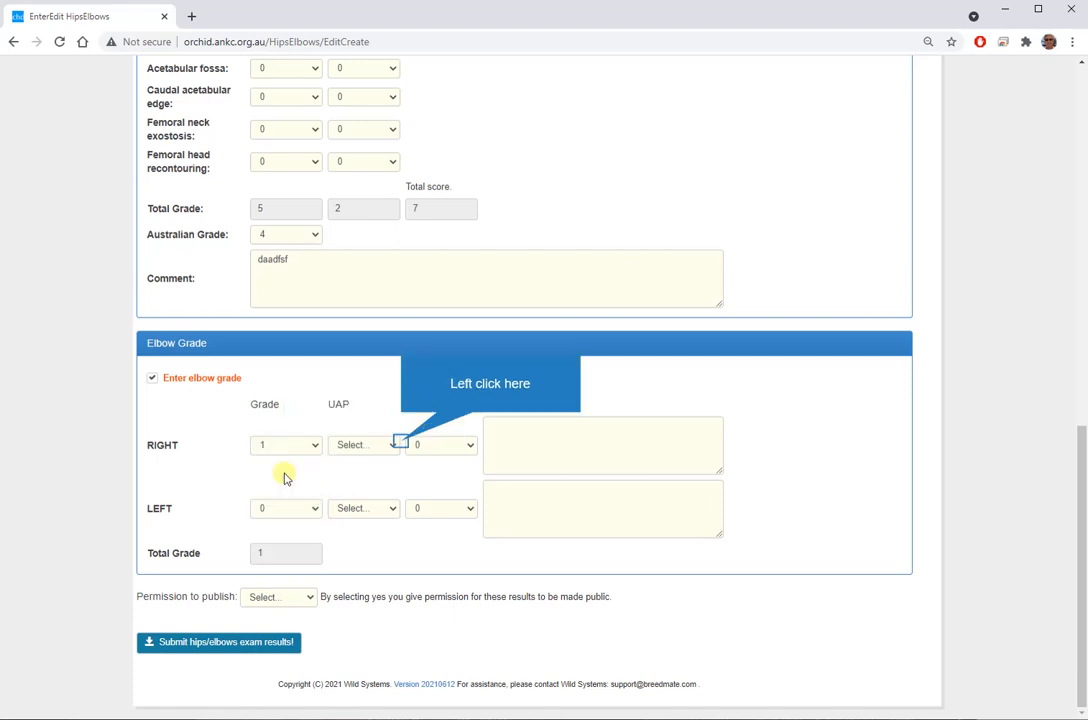
{"action": "left_click", "coordinate": [400, 446]}
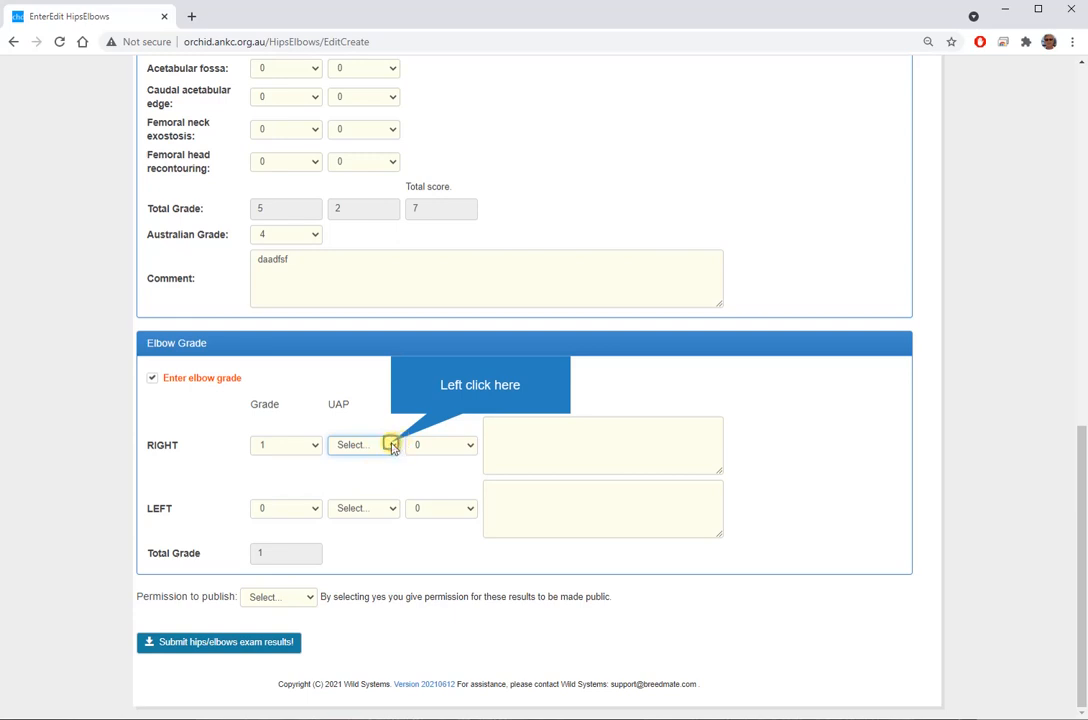
{"action": "left_click", "coordinate": [392, 446]}
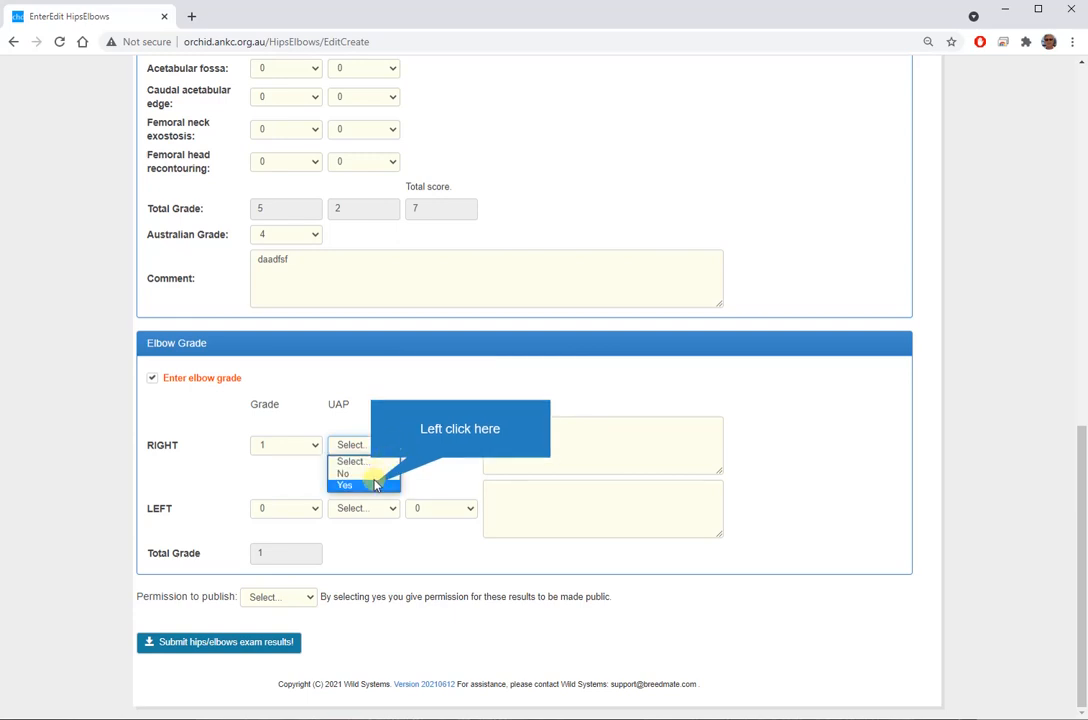
{"action": "left_click", "coordinate": [372, 487]}
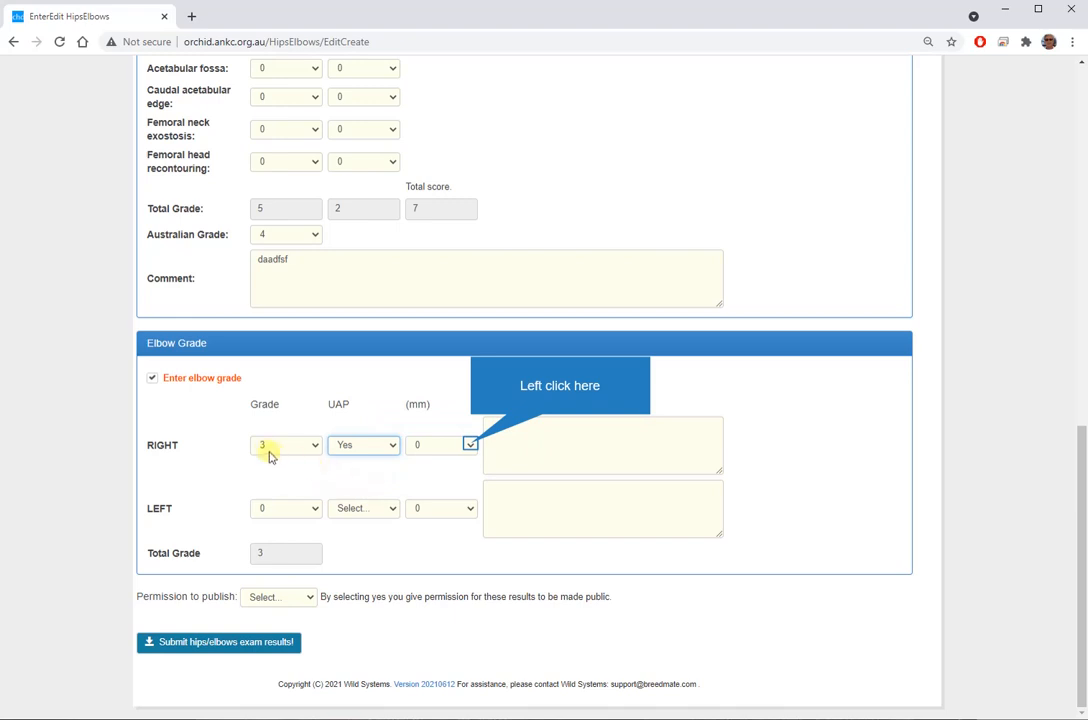
Complete the right elbow with 2 mm and the comment "adsasas", and set the left elbow's UAP to No
{"action": "left_click", "coordinate": [471, 445]}
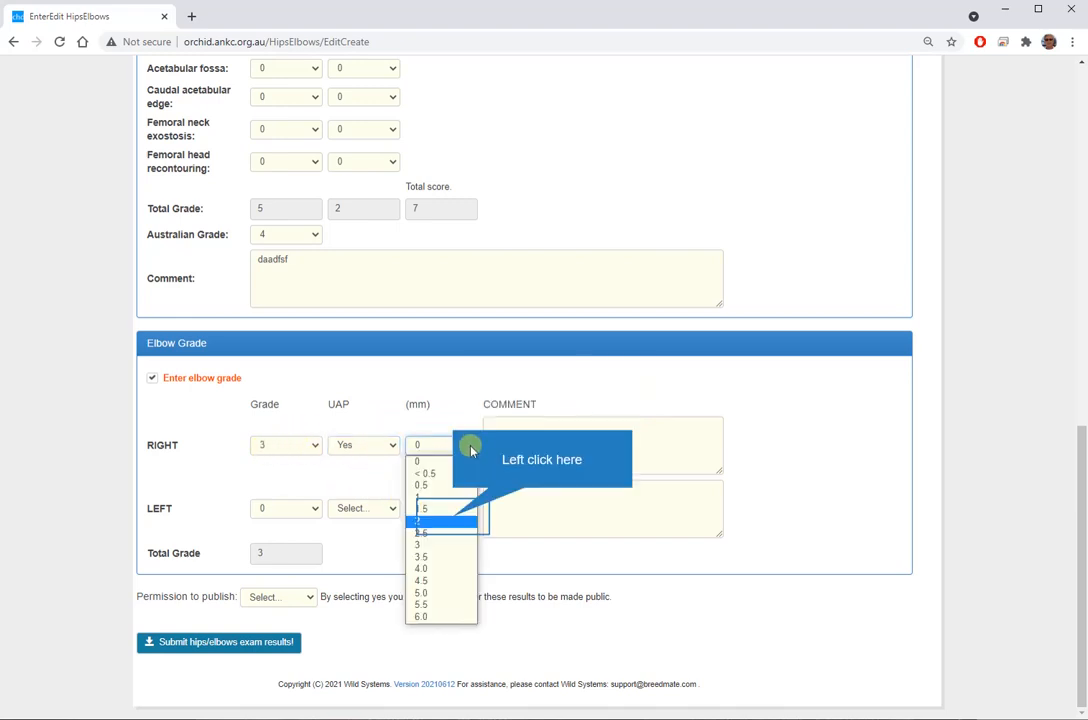
{"action": "left_click", "coordinate": [453, 521]}
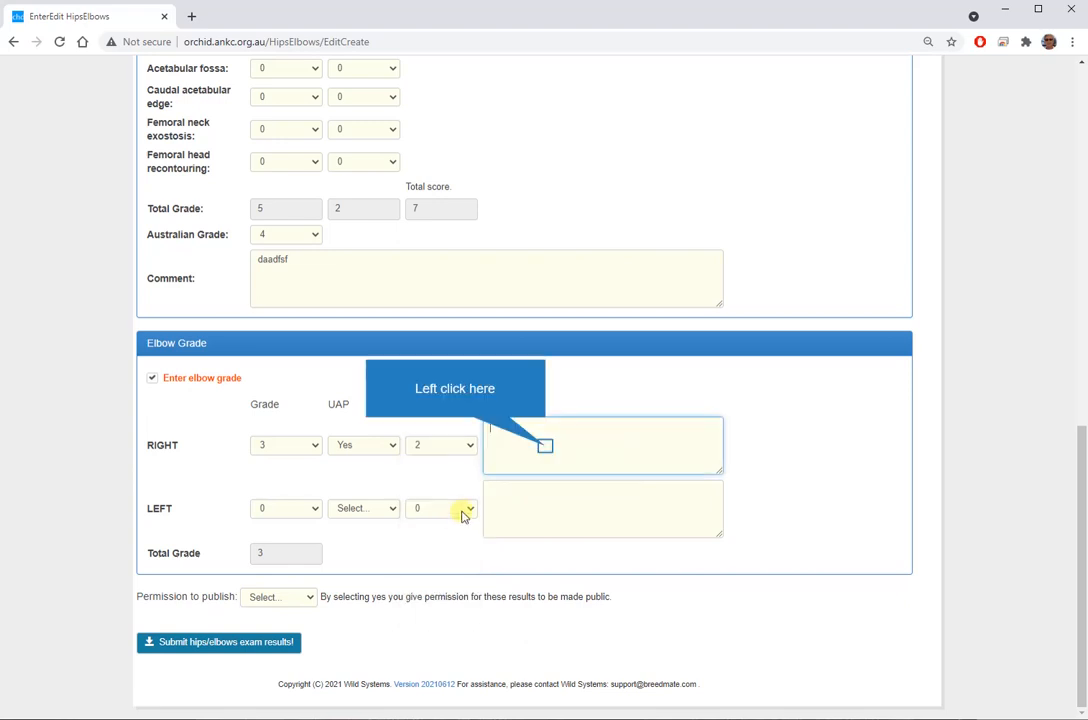
{"action": "left_click", "coordinate": [545, 446]}
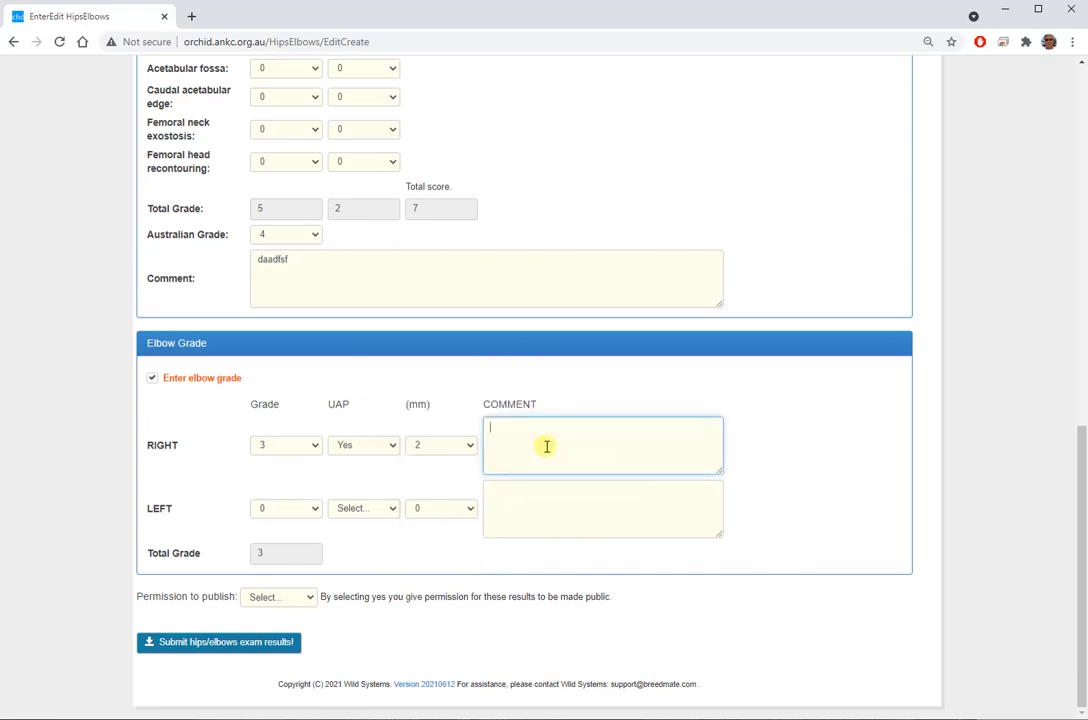
{"action": "type", "text": "adsasas"}
{"action": "left_click", "coordinate": [362, 512]}
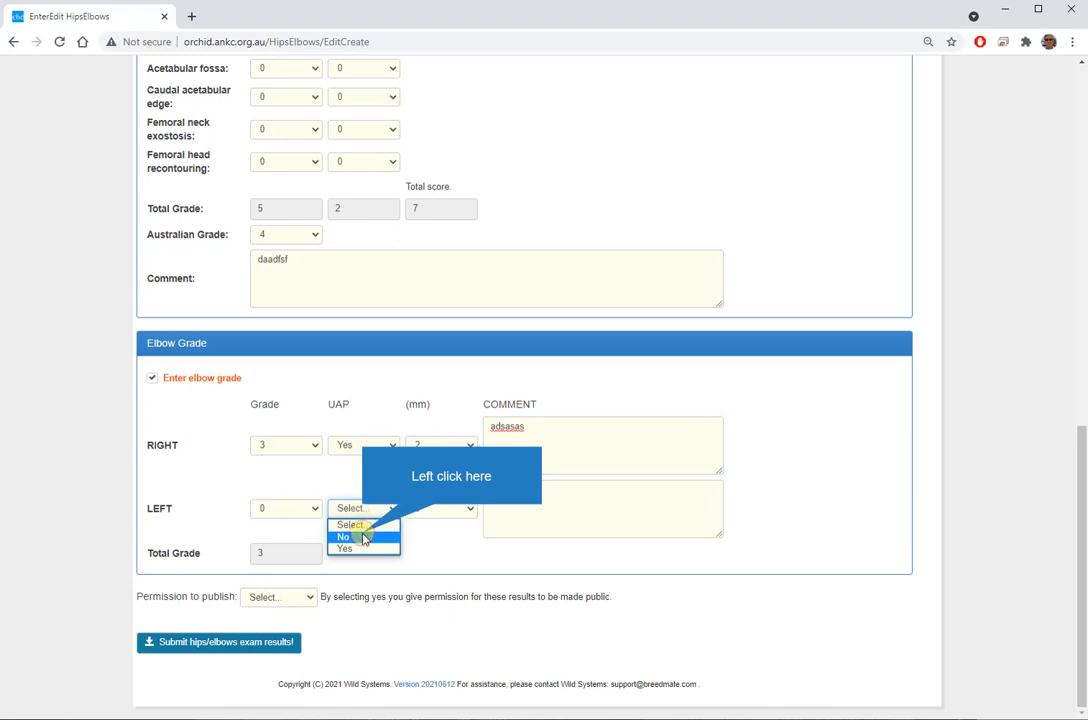
{"action": "left_click", "coordinate": [362, 538]}
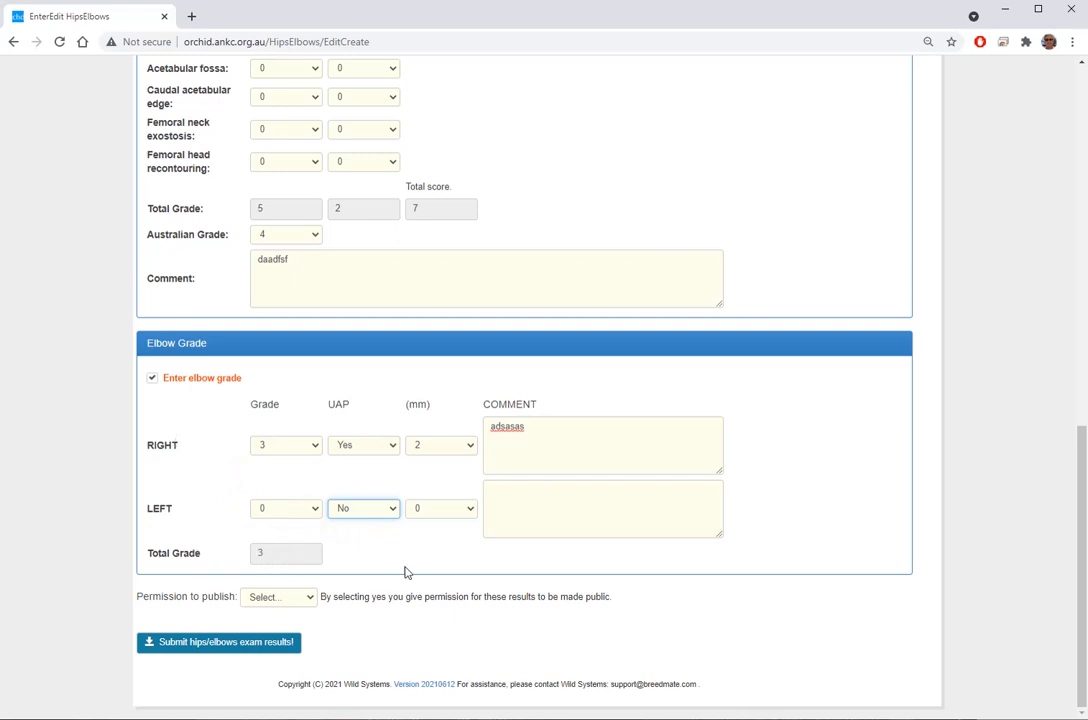
Try Yes for the permission to publish and reset it to the unselected option
{"action": "left_click", "coordinate": [312, 602]}
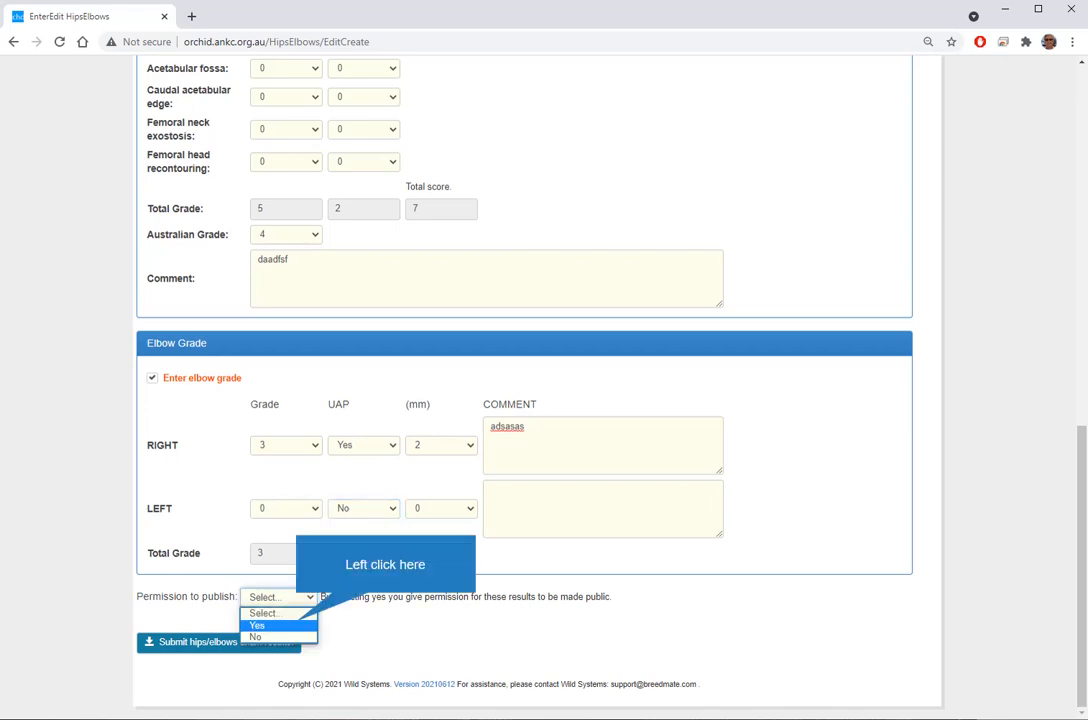
{"action": "left_click", "coordinate": [297, 625]}
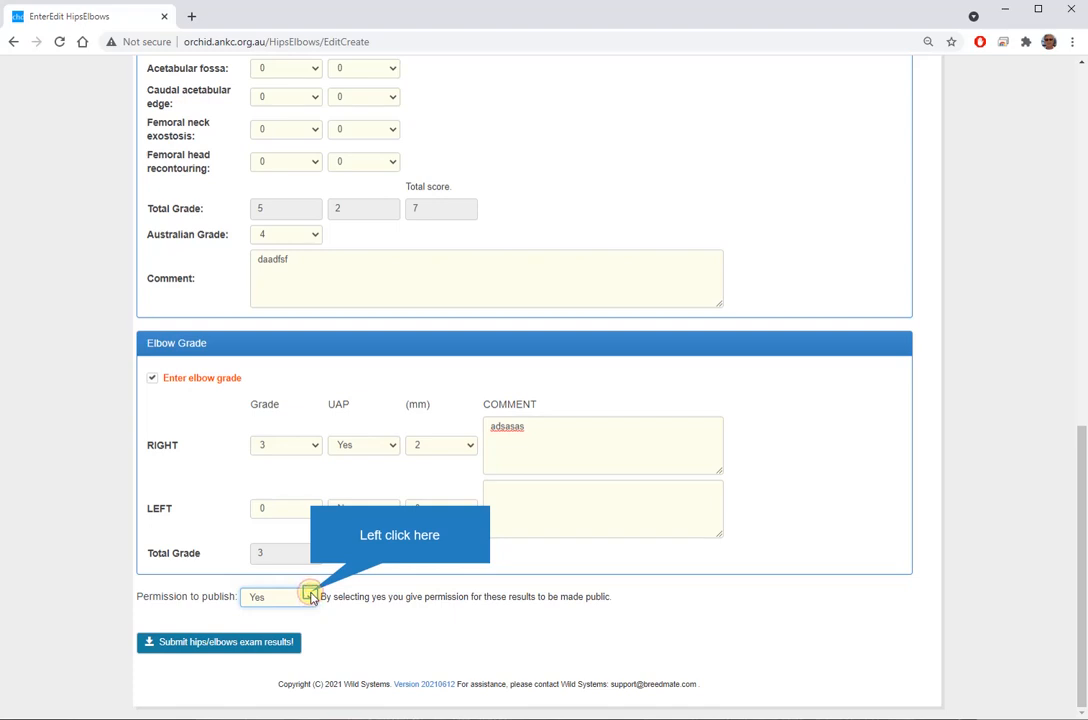
{"action": "left_click", "coordinate": [312, 597]}
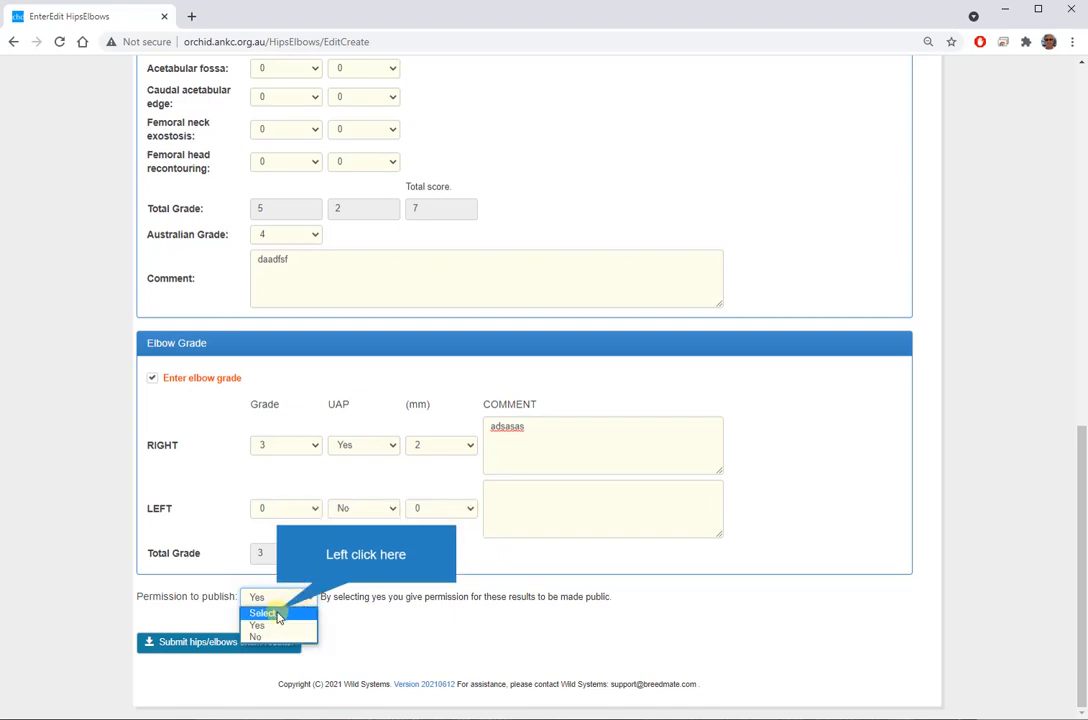
{"action": "left_click", "coordinate": [278, 614]}
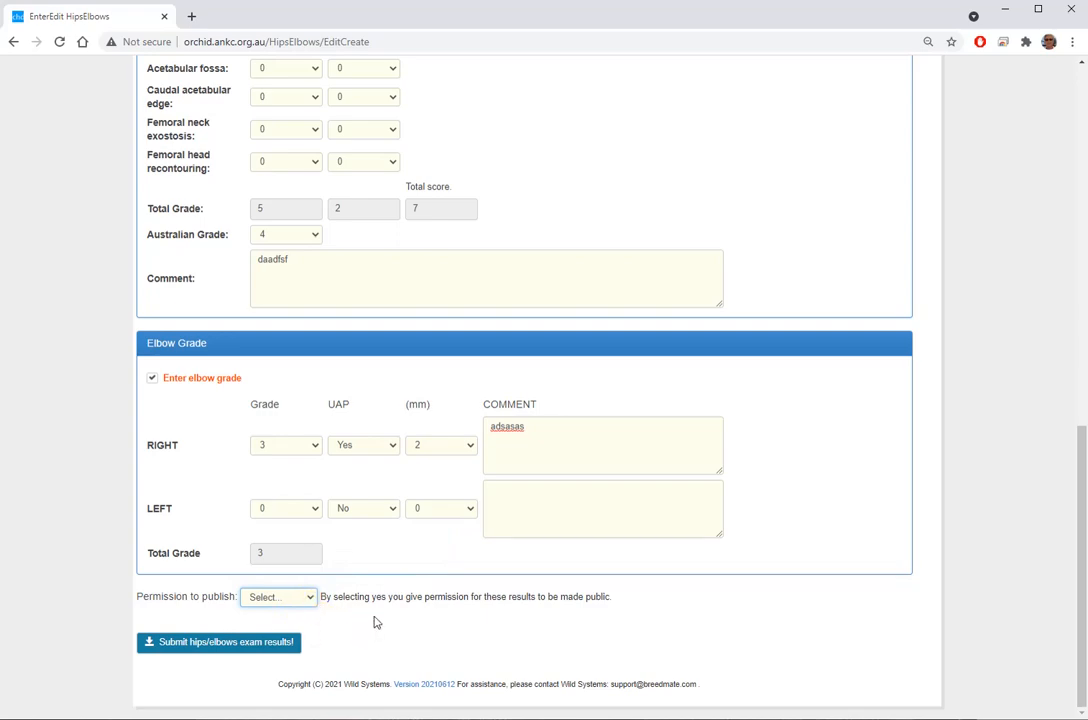
Look over the completed form and submit the hips/elbows exam results
{"action": "scroll", "coordinate": [403, 614], "scroll_direction": "up", "scroll_amount": 15}
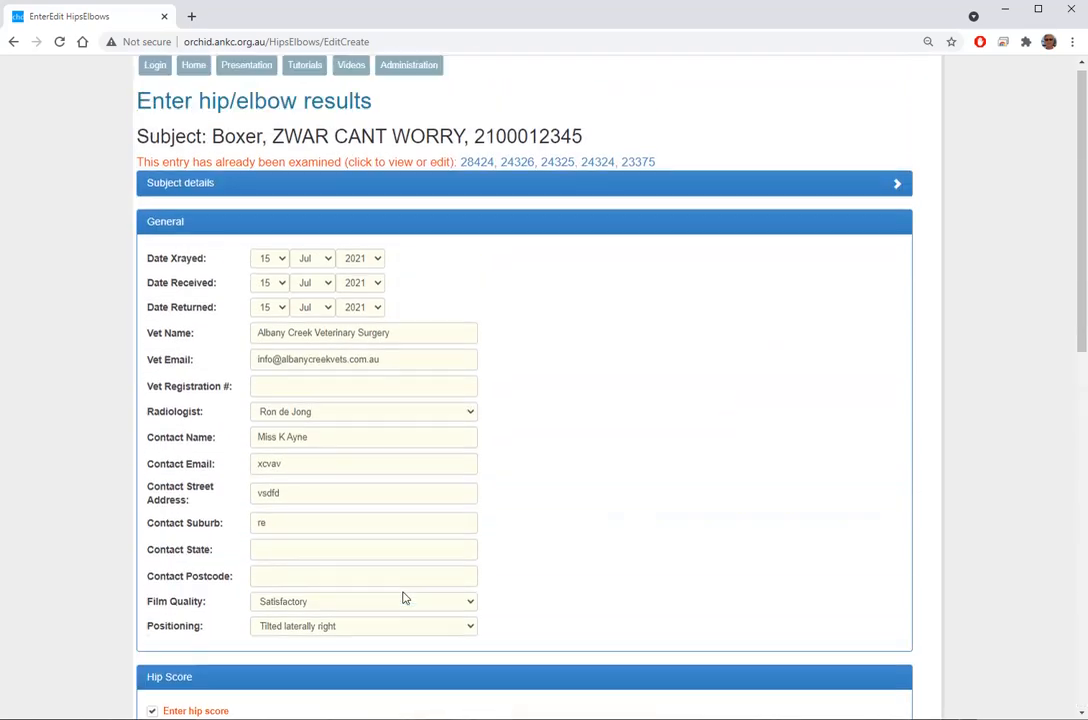
{"action": "scroll", "coordinate": [403, 598], "scroll_direction": "down", "scroll_amount": 15}
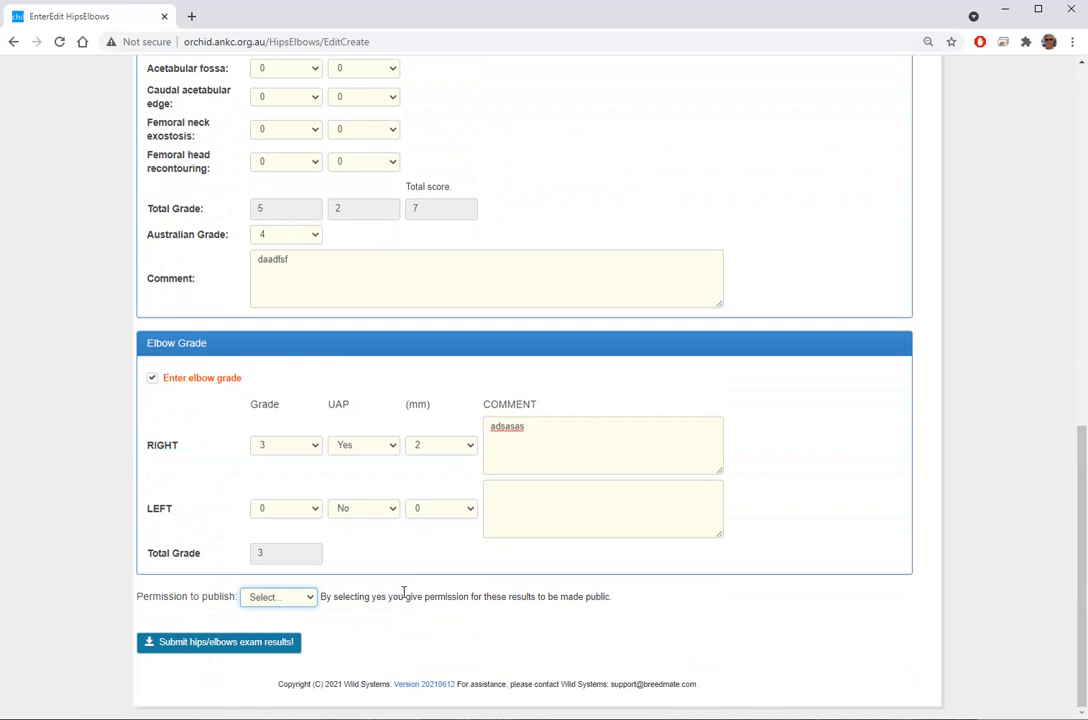
{"action": "left_click", "coordinate": [222, 644]}
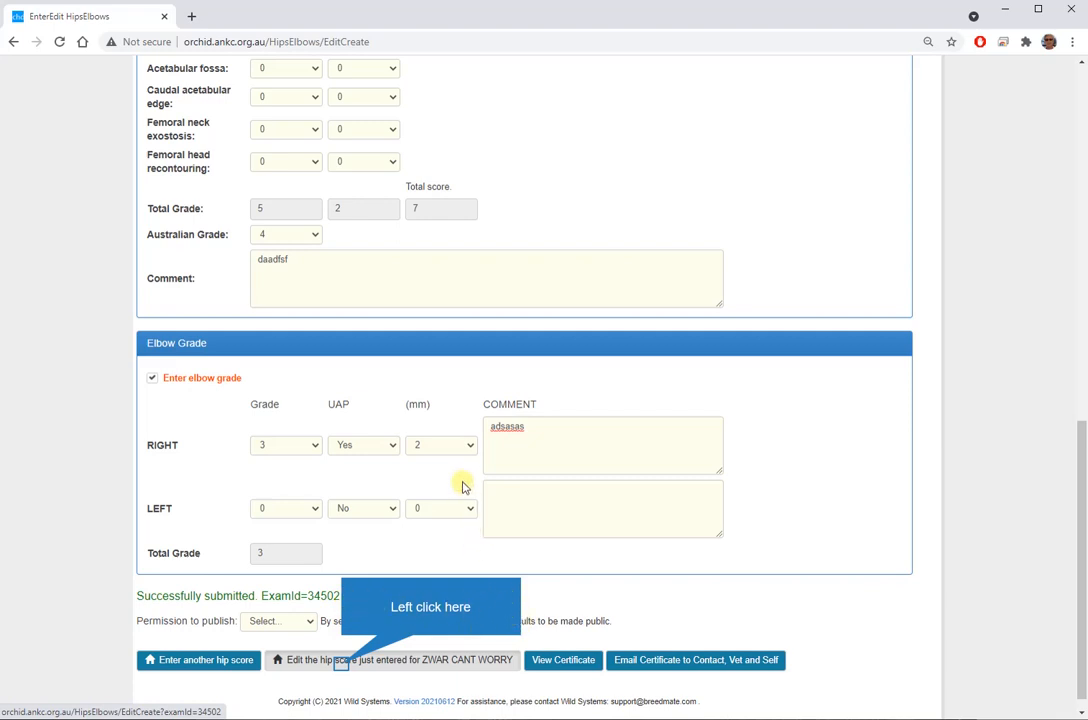
Open the hip score just entered for ZWAR CANT WORRY for editing and enable changes to its fields
{"action": "left_click", "coordinate": [342, 668]}
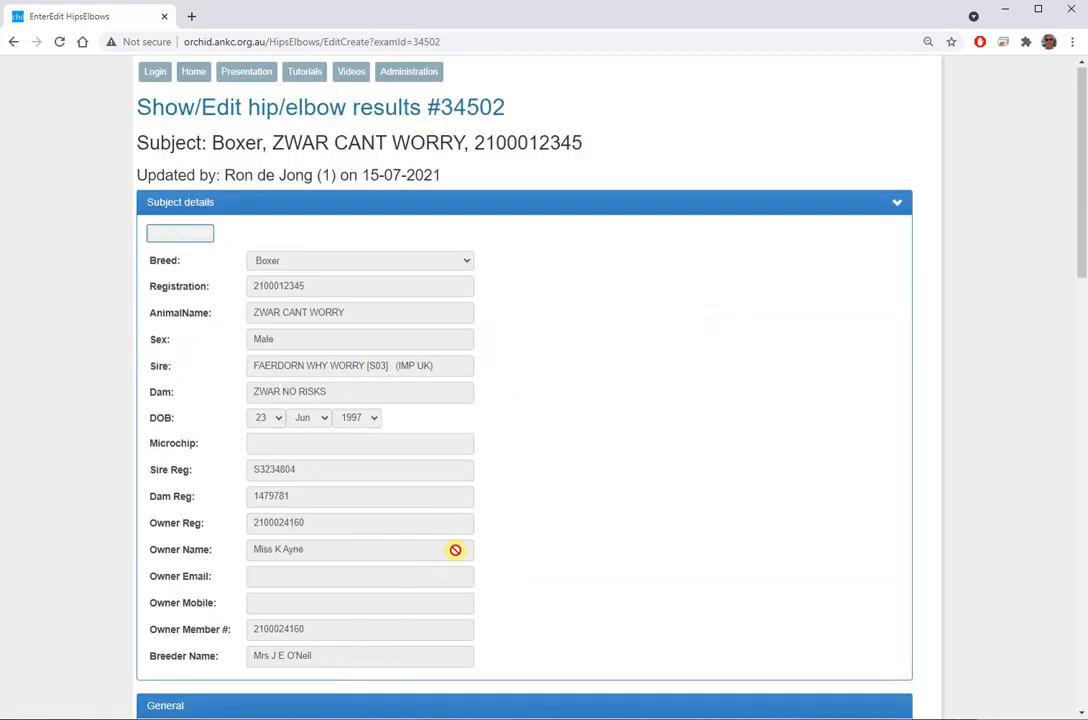
{"action": "scroll", "coordinate": [575, 427], "scroll_direction": "down", "scroll_amount": 10}
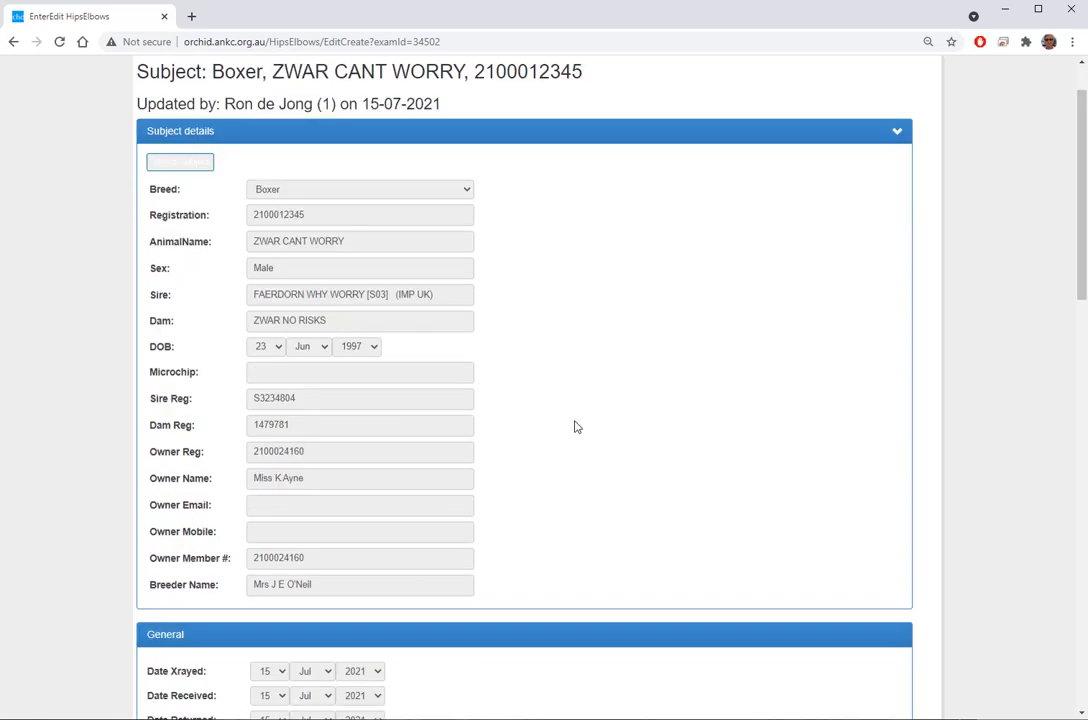
{"action": "scroll", "coordinate": [575, 427], "scroll_direction": "down", "scroll_amount": 3}
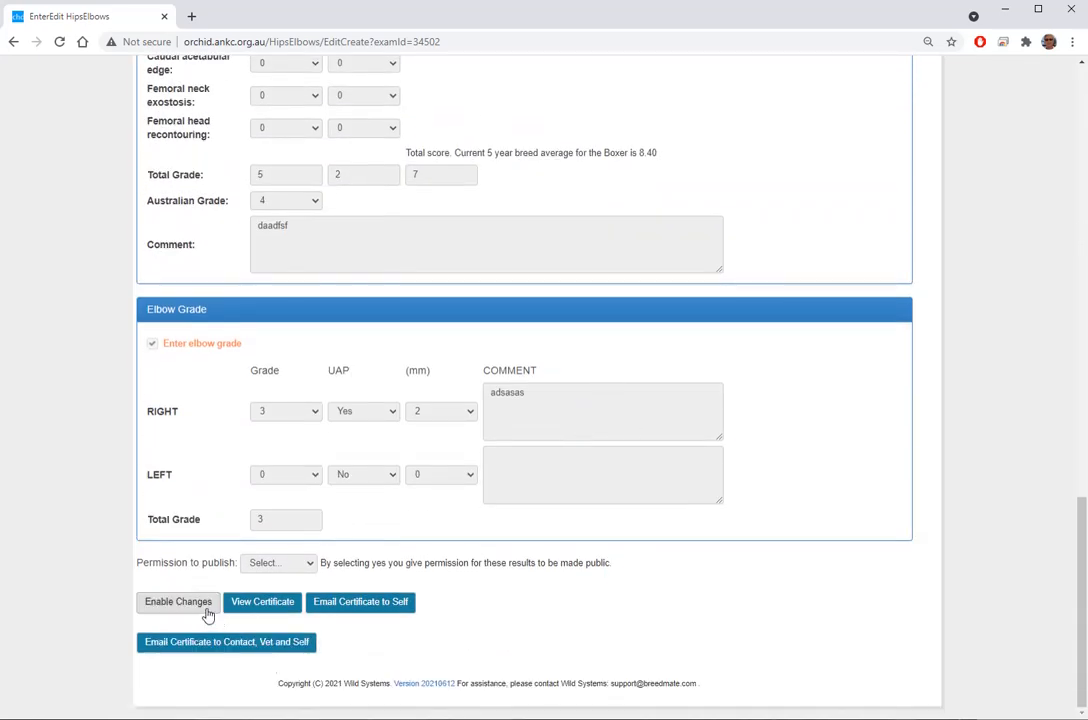
{"action": "left_click", "coordinate": [187, 607]}
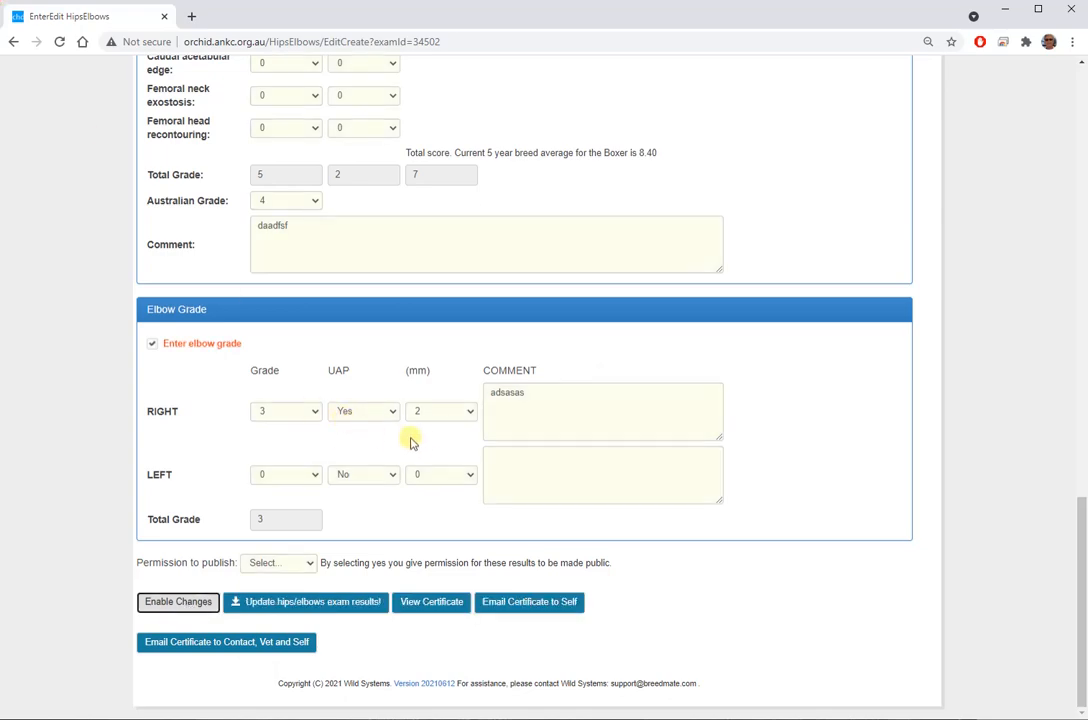
Replace the right elbow's comment with "sdsggggg" and update the hips/elbows exam results
{"action": "scroll", "coordinate": [400, 350], "scroll_direction": "up", "scroll_amount": 5}
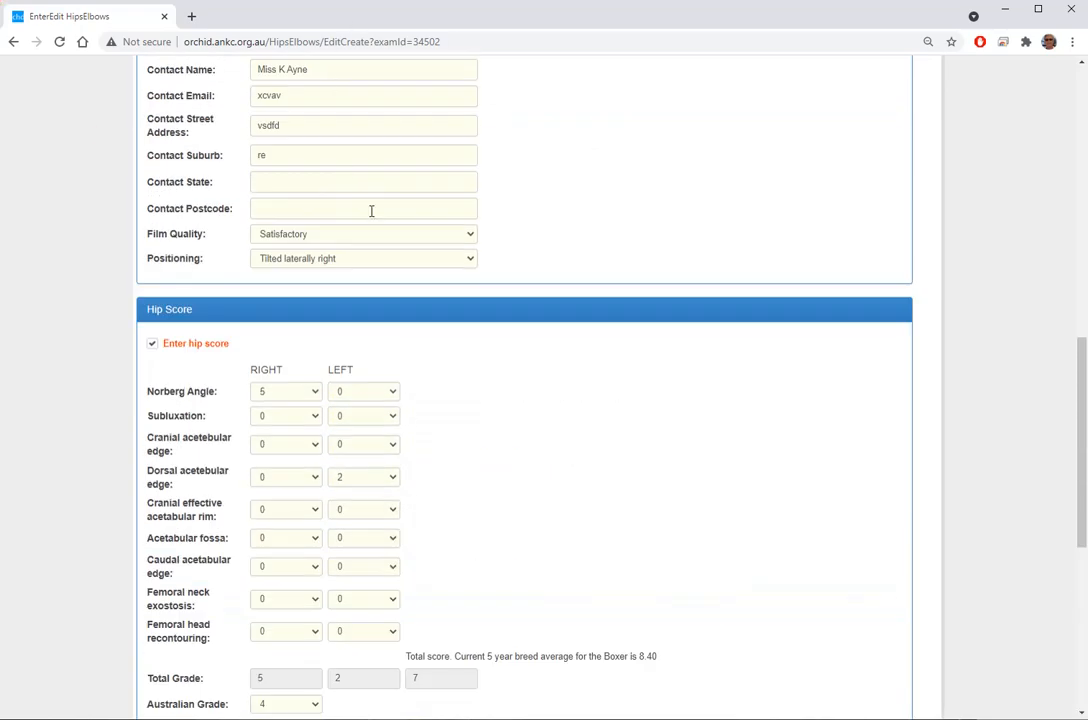
{"action": "scroll", "coordinate": [517, 450], "scroll_direction": "up", "scroll_amount": 6}
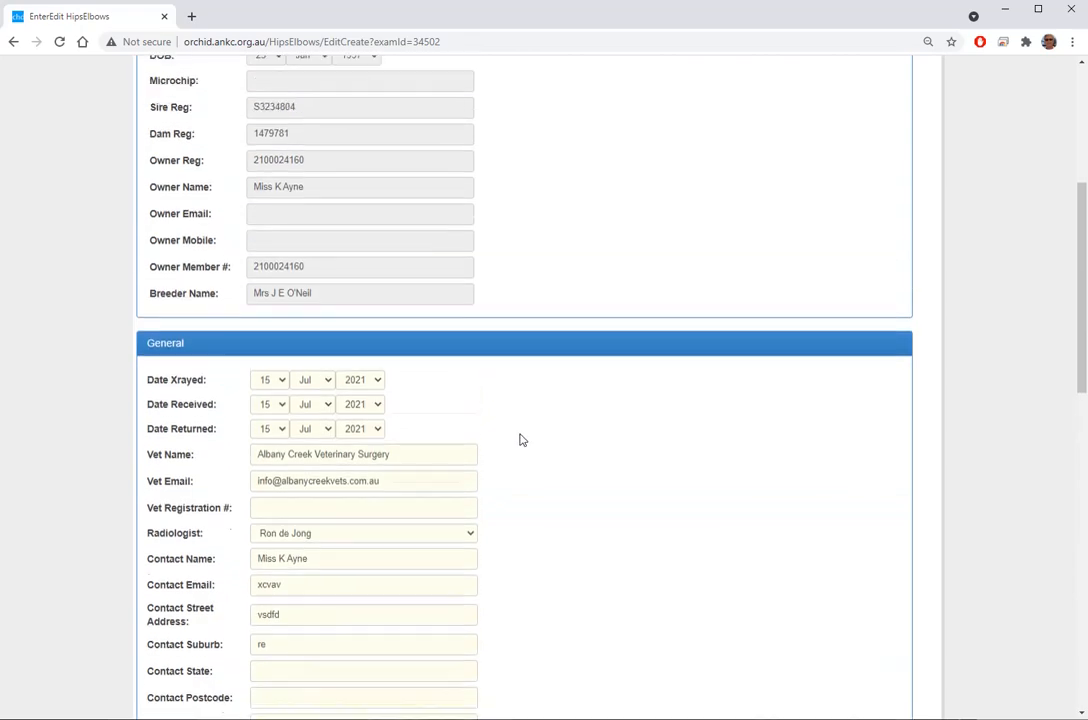
{"action": "scroll", "coordinate": [520, 440], "scroll_direction": "down", "scroll_amount": 12}
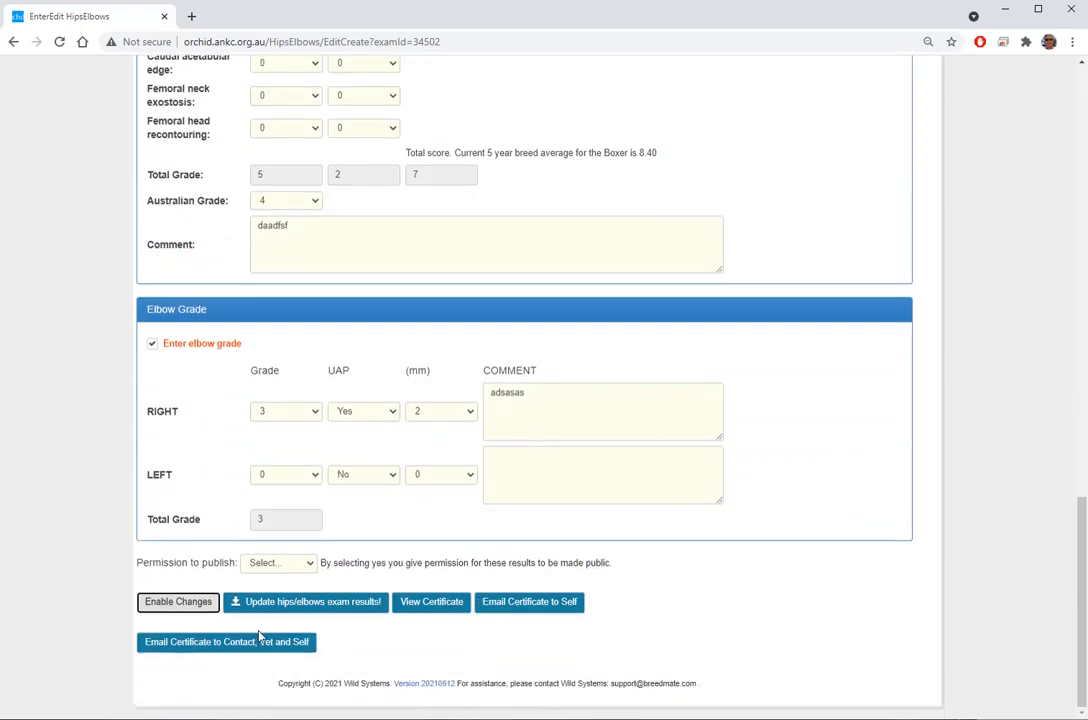
{"action": "left_click", "coordinate": [563, 403]}
{"action": "key", "text": "ctrl+a"}
{"action": "type", "text": "a"}
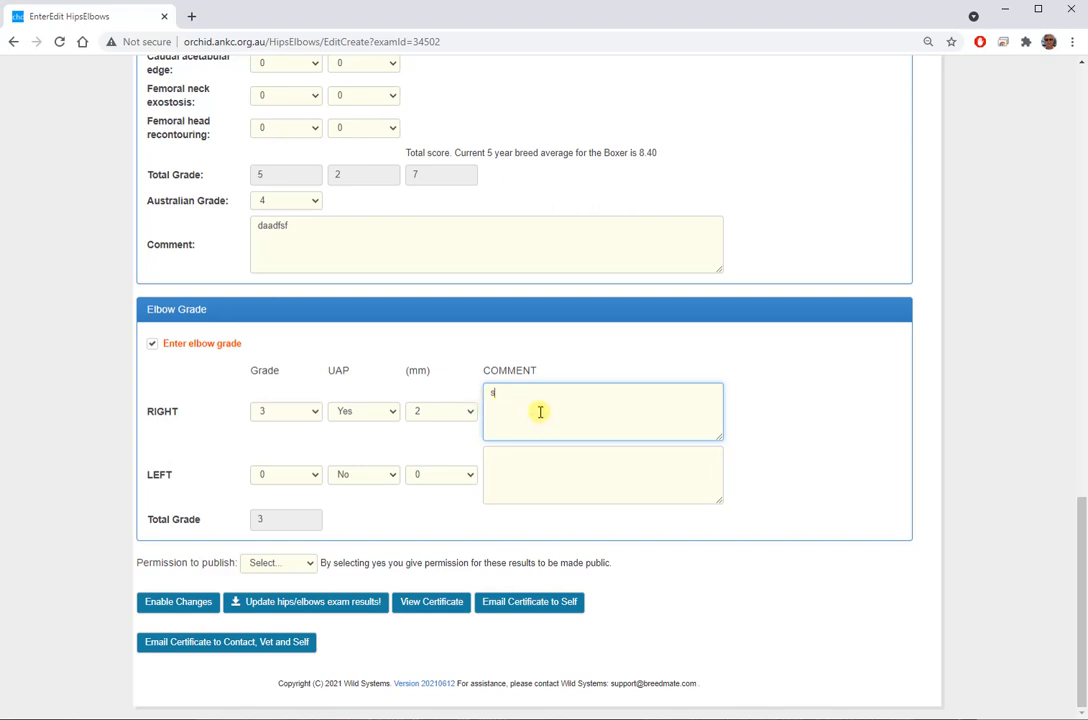
{"action": "type", "text": "dsggggg"}
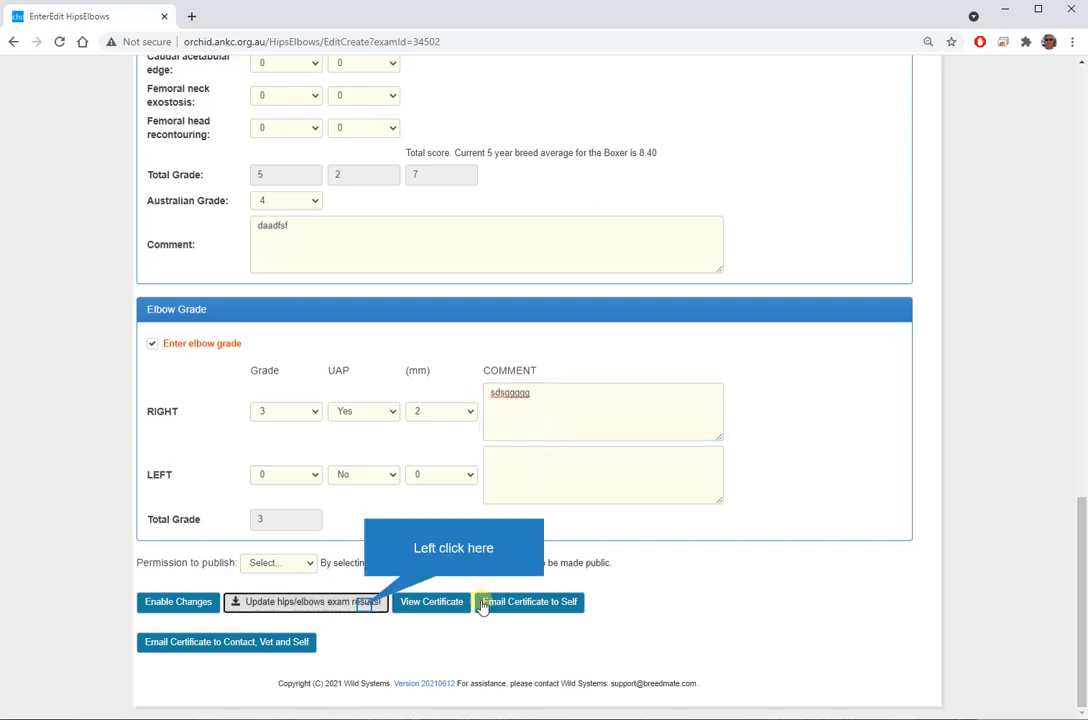
{"action": "left_click", "coordinate": [366, 603]}
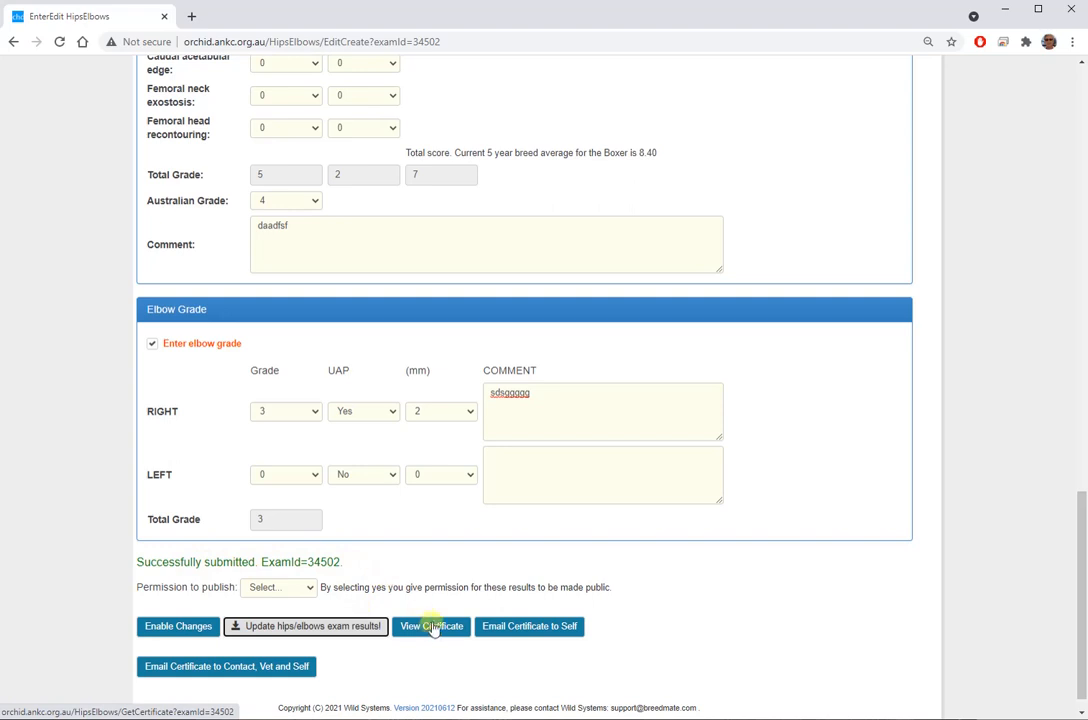
View the exam's certificate, examine its dog details and hip and elbow results, and return to the exam record
{"action": "scroll", "coordinate": [505, 578], "scroll_direction": "down", "scroll_amount": 1}
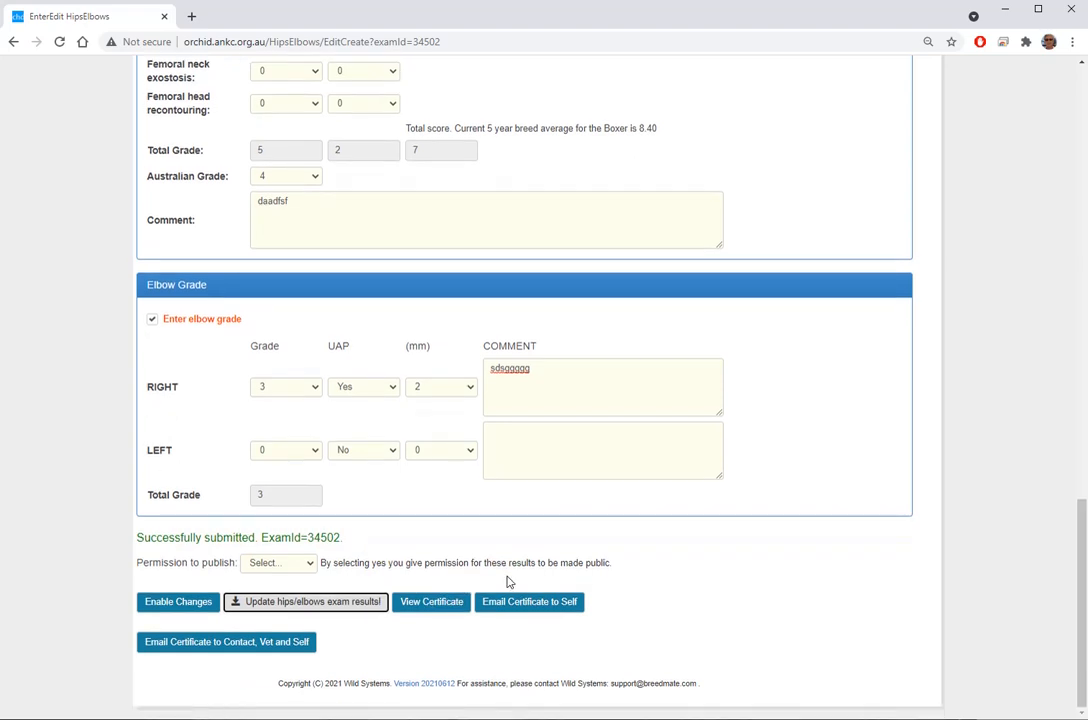
{"action": "left_click", "coordinate": [432, 604]}
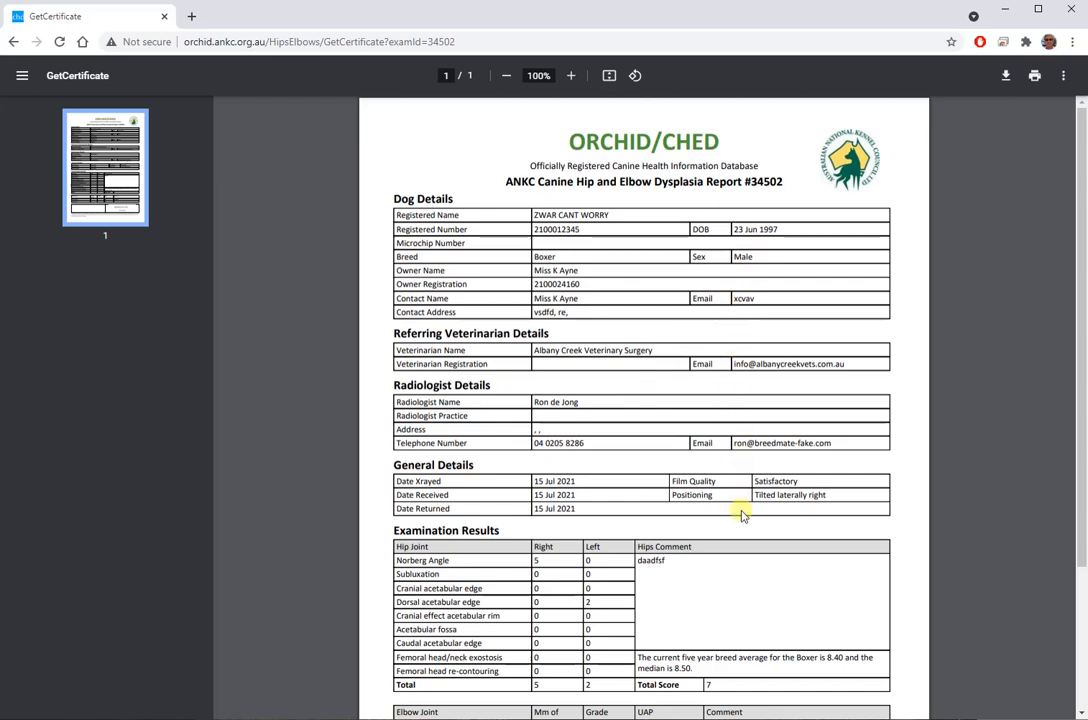
{"action": "scroll", "coordinate": [742, 514], "scroll_direction": "down", "scroll_amount": 3}
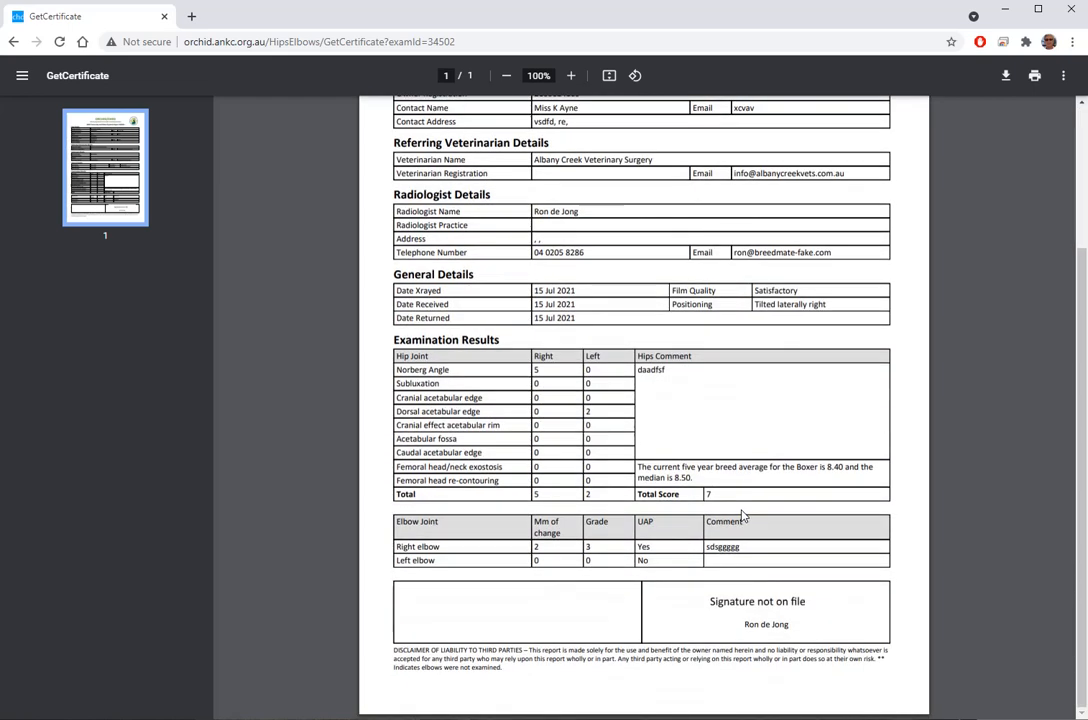
{"action": "scroll", "coordinate": [742, 514], "scroll_direction": "up", "scroll_amount": 3}
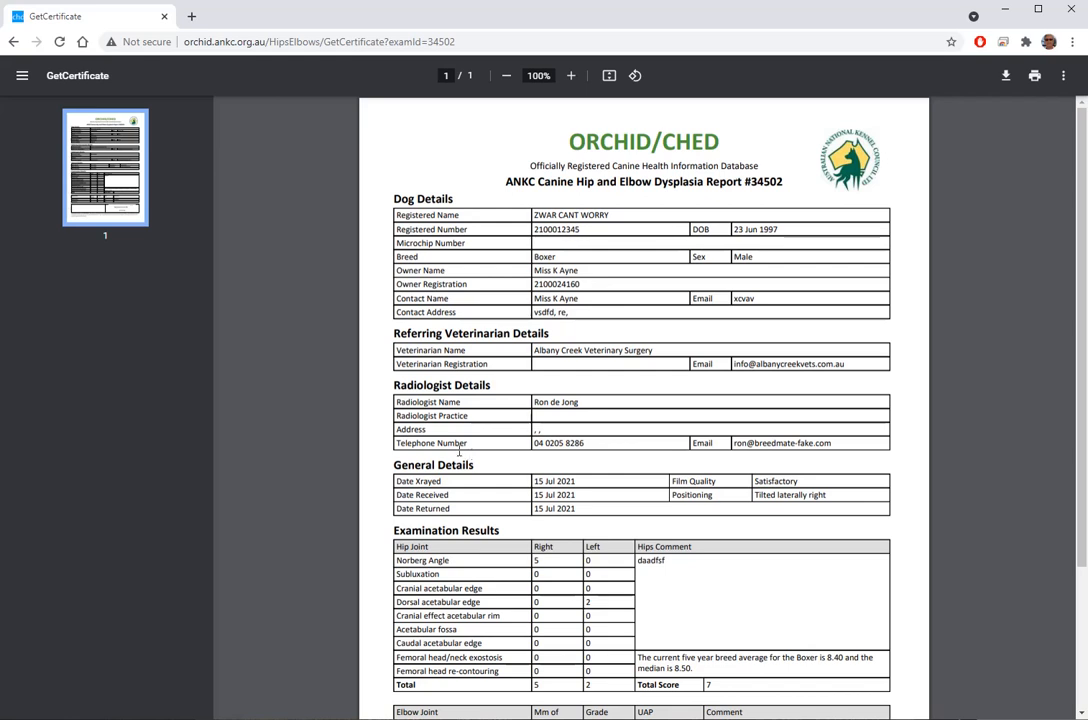
{"action": "left_click", "coordinate": [15, 43]}
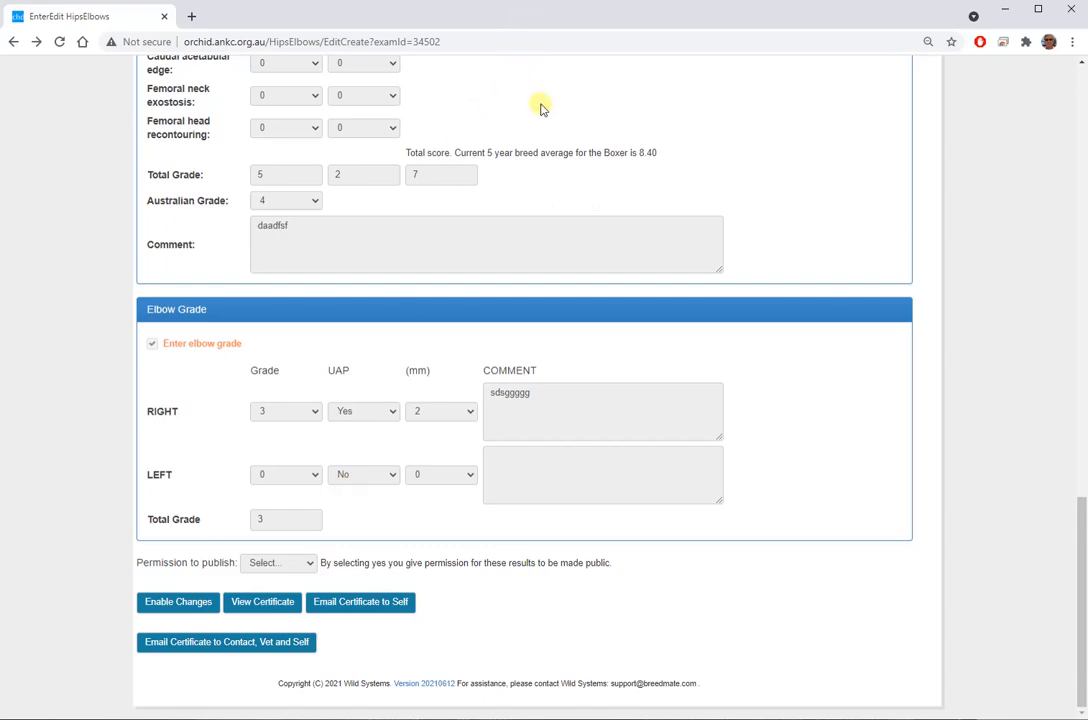
{"action": "scroll", "coordinate": [540, 108], "scroll_direction": "up", "scroll_amount": 15}
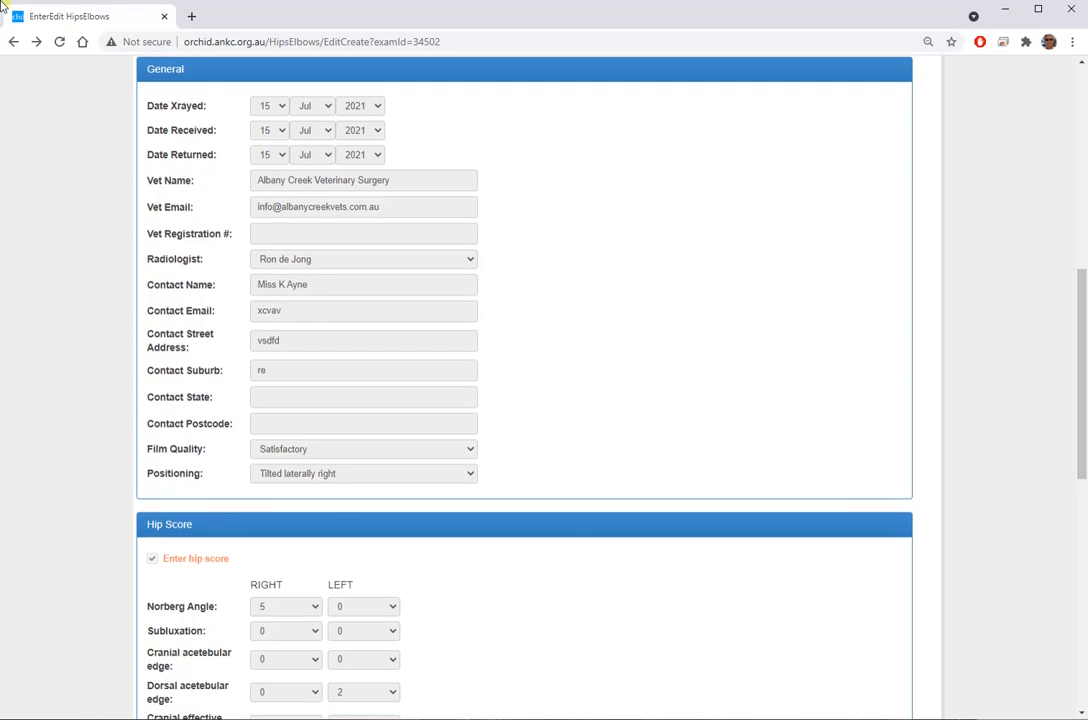
{"action": "scroll", "coordinate": [578, 335], "scroll_direction": "down", "scroll_amount": 10}
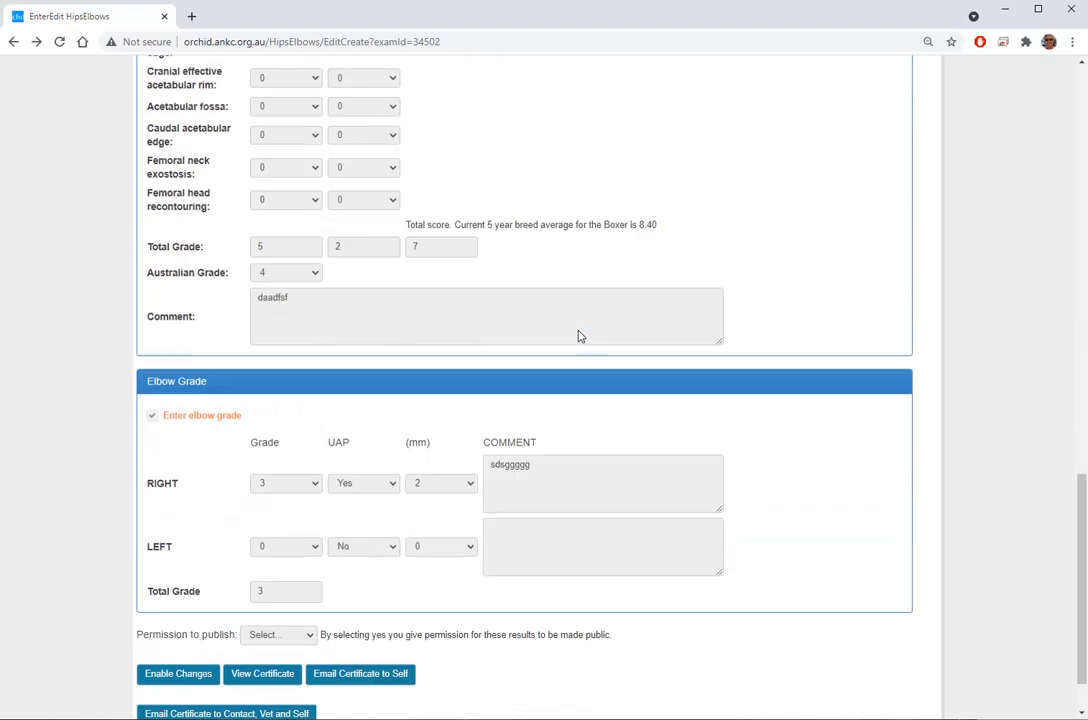